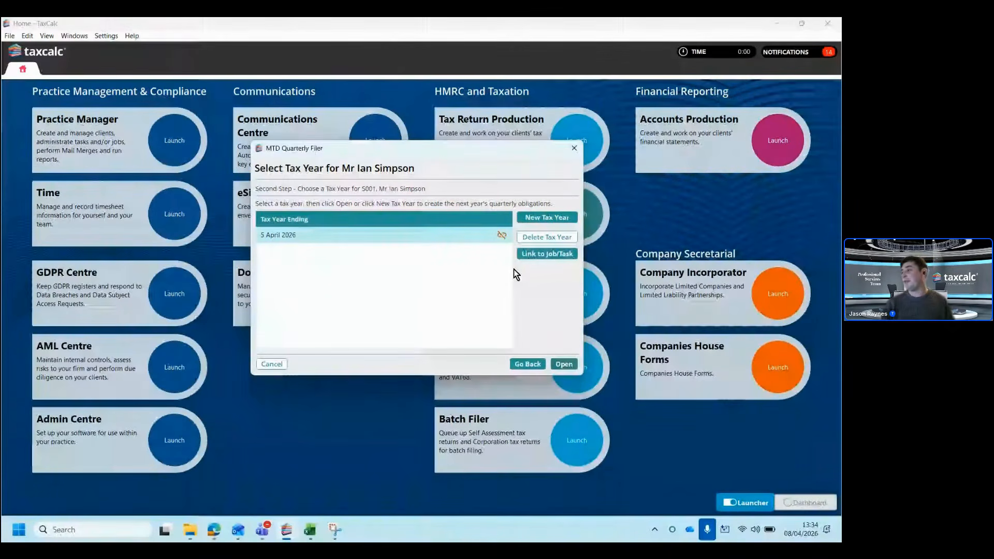
- Open the client's tax year ending 5 April 2026 and review the businesses' HMRC link statuses and IDs under Business Information
{"action": "double_click", "coordinate": [328, 235]}
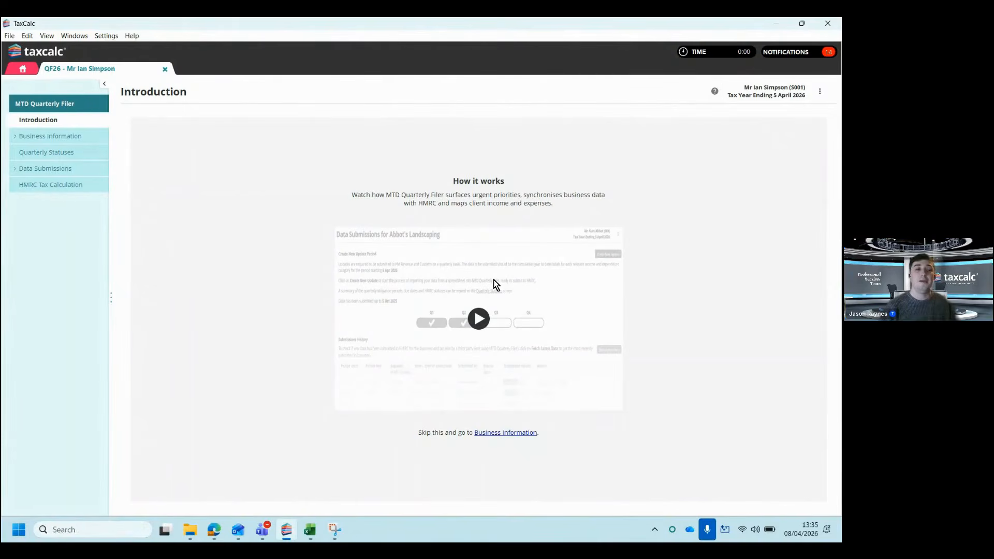
{"action": "left_click", "coordinate": [57, 135]}
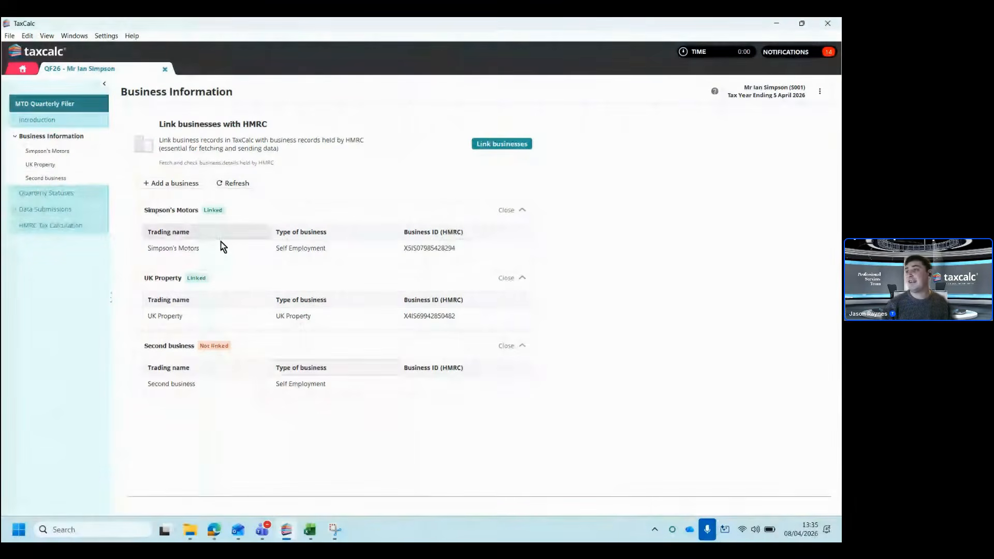
{"action": "left_click", "coordinate": [500, 144]}
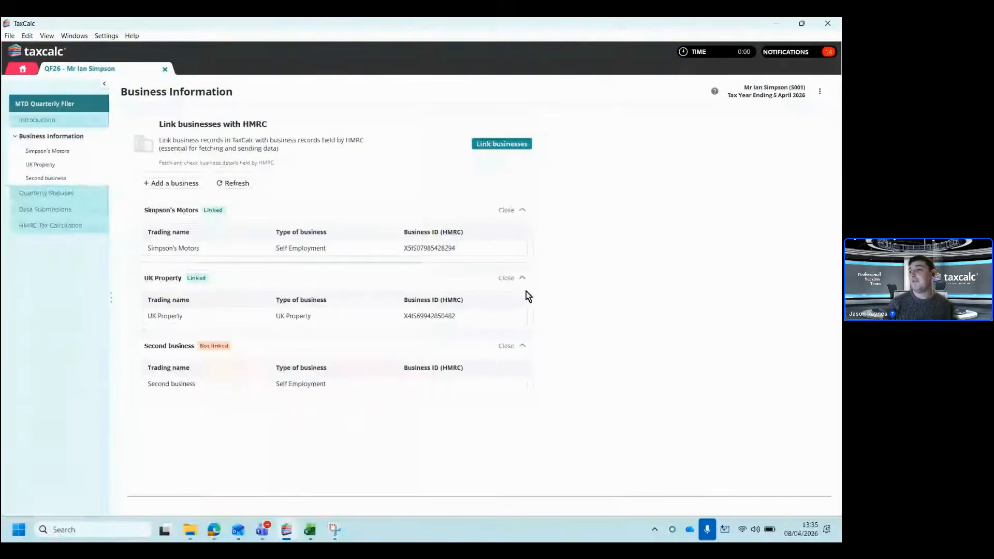
{"action": "key", "text": "ctrl"}
{"action": "key", "text": "ctrl"}
{"action": "key", "text": "ctrl"}
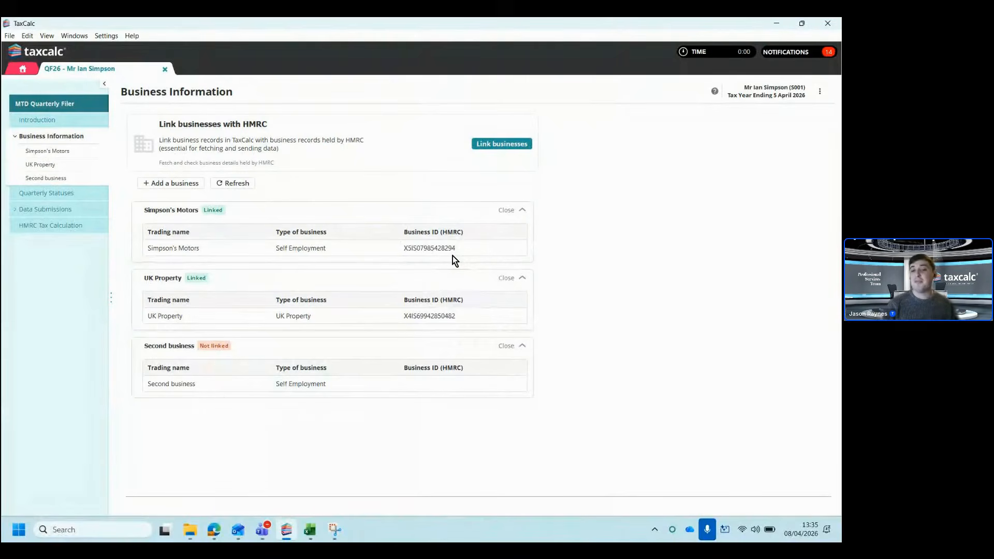
{"action": "key", "text": "ctrl"}
{"action": "key", "text": "ctrl"}
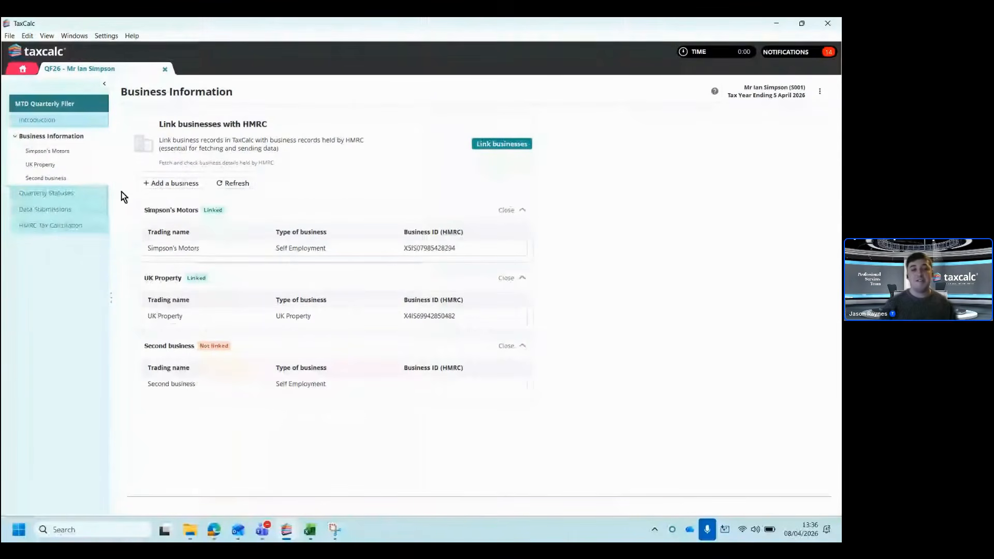
- Open the same client's record from the client list in Practice Manager
{"action": "left_click", "coordinate": [21, 70]}
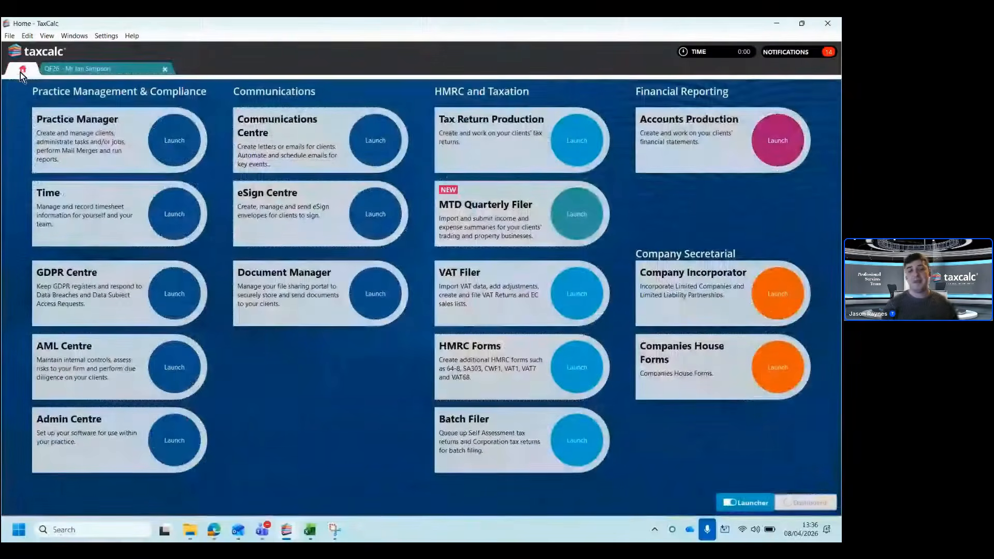
{"action": "left_click", "coordinate": [216, 160]}
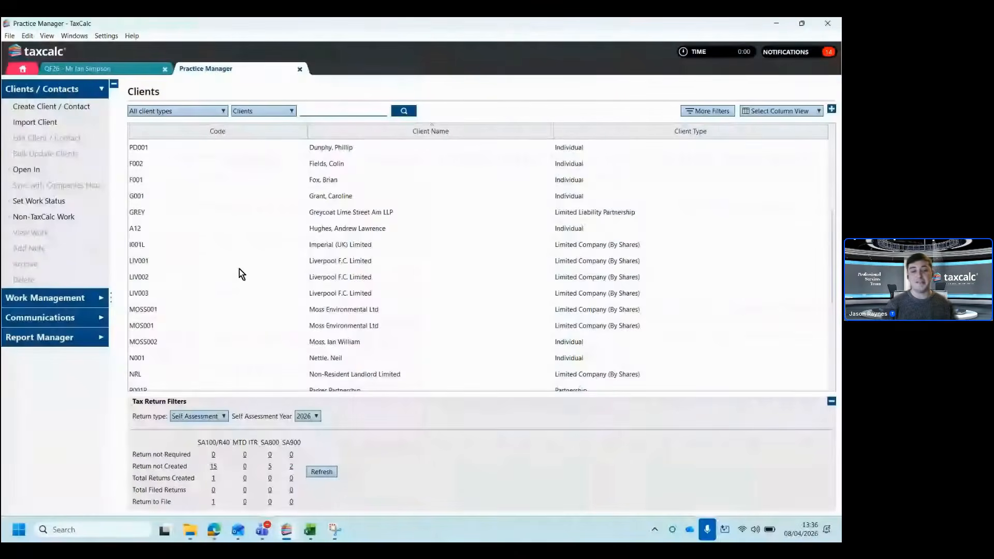
{"action": "scroll", "coordinate": [239, 269], "scroll_direction": "down", "scroll_amount": 2}
{"action": "scroll", "coordinate": [239, 269], "scroll_direction": "down", "scroll_amount": 1}
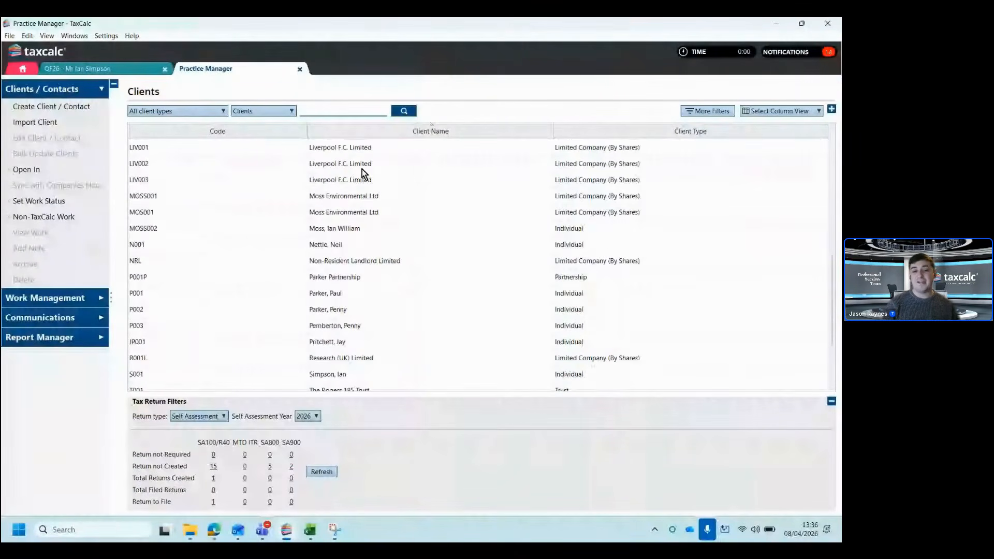
{"action": "scroll", "coordinate": [333, 325], "scroll_direction": "down", "scroll_amount": 1}
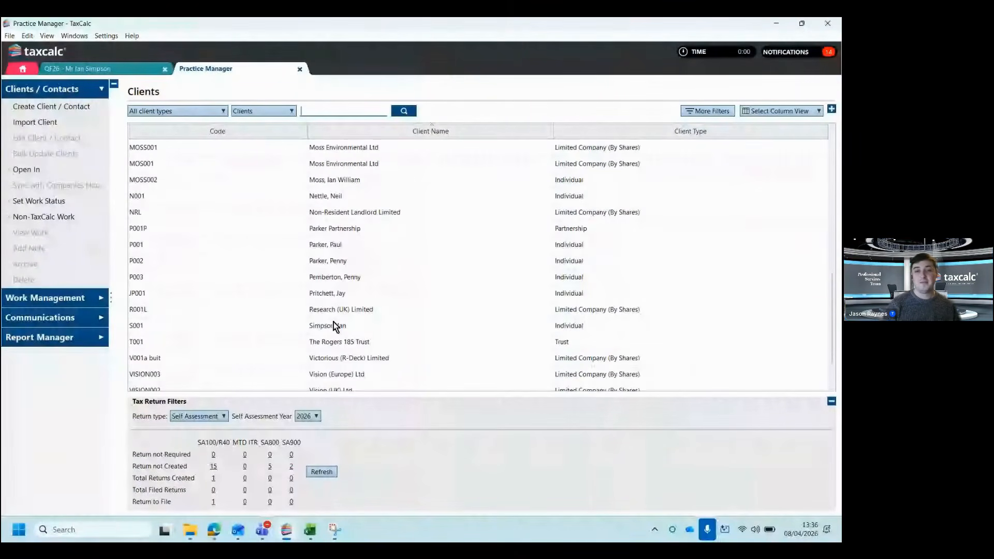
{"action": "left_click", "coordinate": [334, 325]}
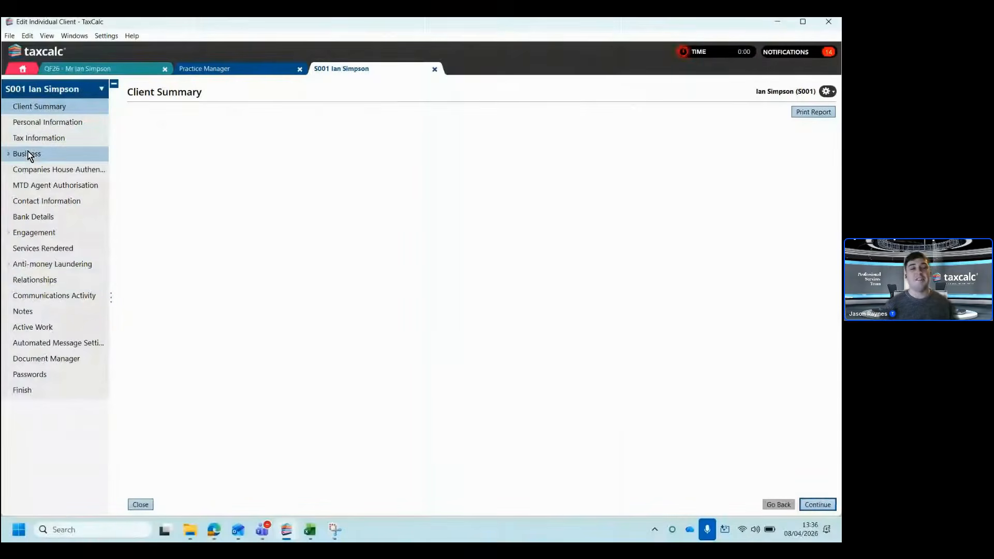
- Open the Simpson's Motors business record and review its name, year end, accounting type and address details
{"action": "left_click", "coordinate": [28, 153]}
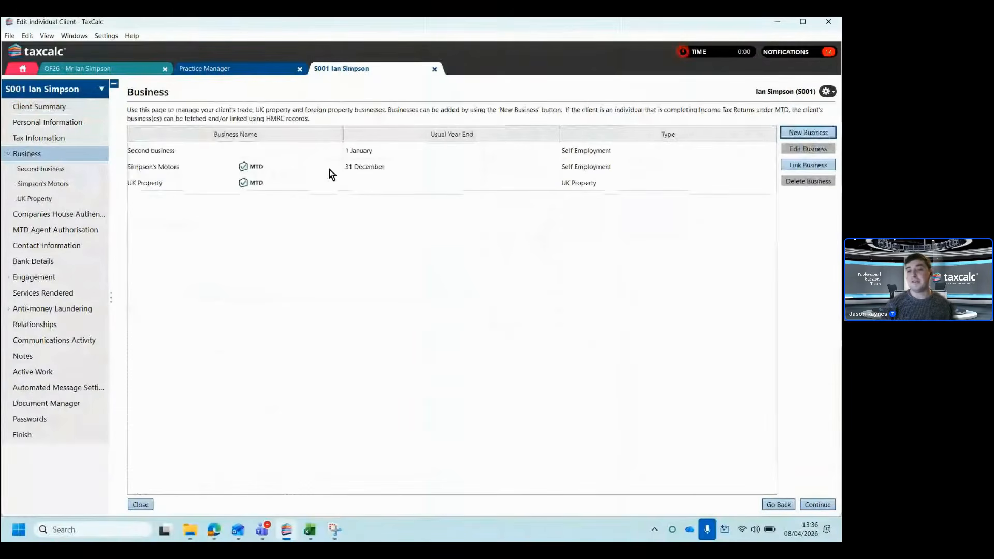
{"action": "double_click", "coordinate": [290, 170]}
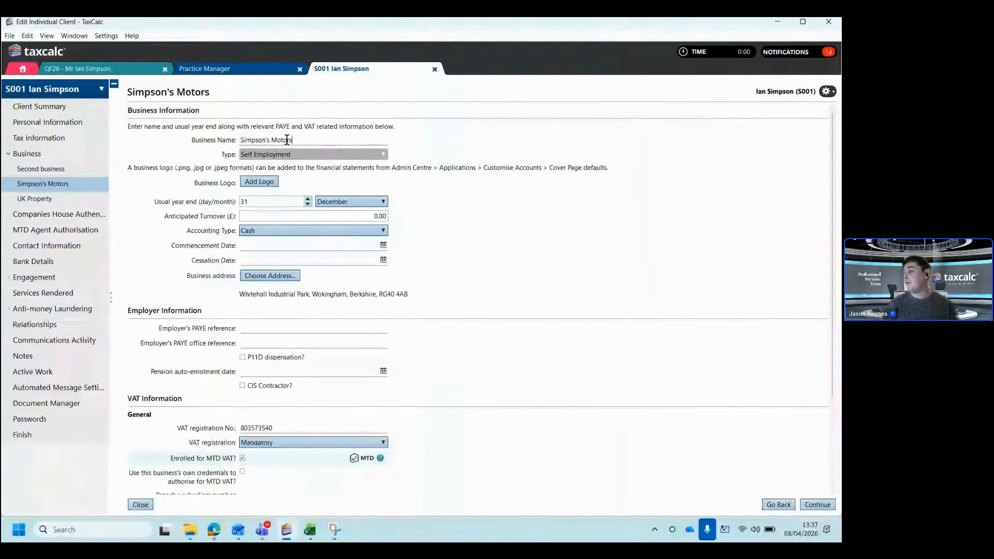
{"action": "mouse_move", "coordinate": [302, 158]}
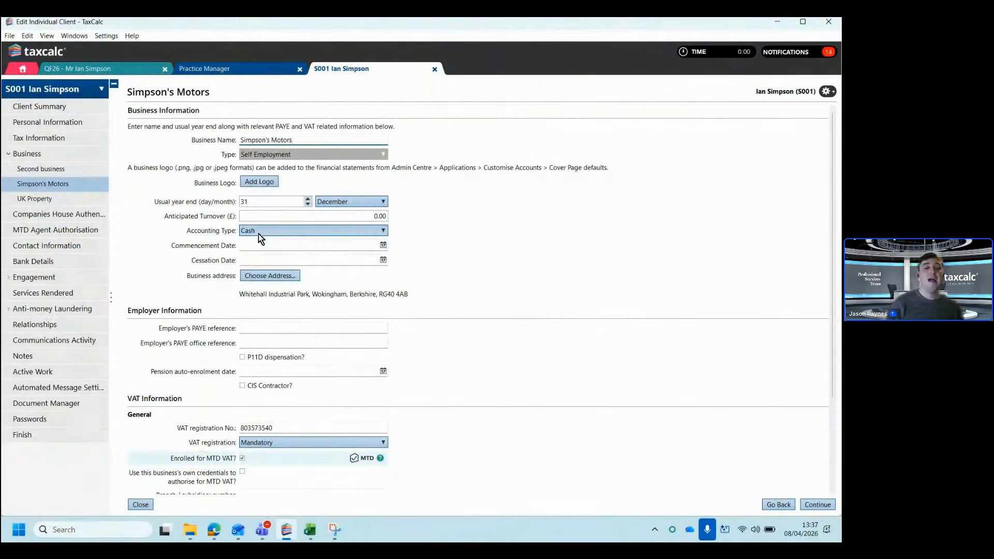
{"action": "key", "text": "ctrl"}
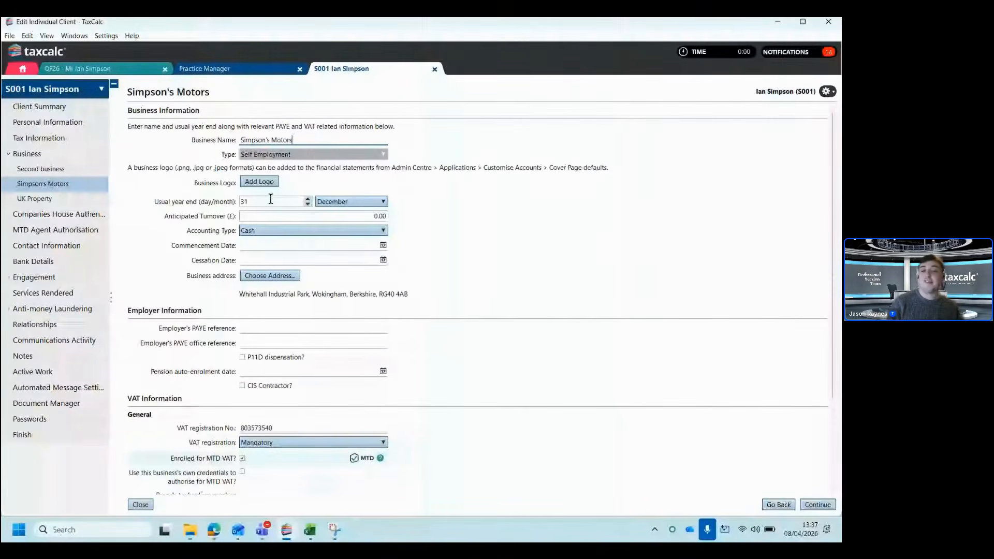
{"action": "left_click", "coordinate": [279, 277]}
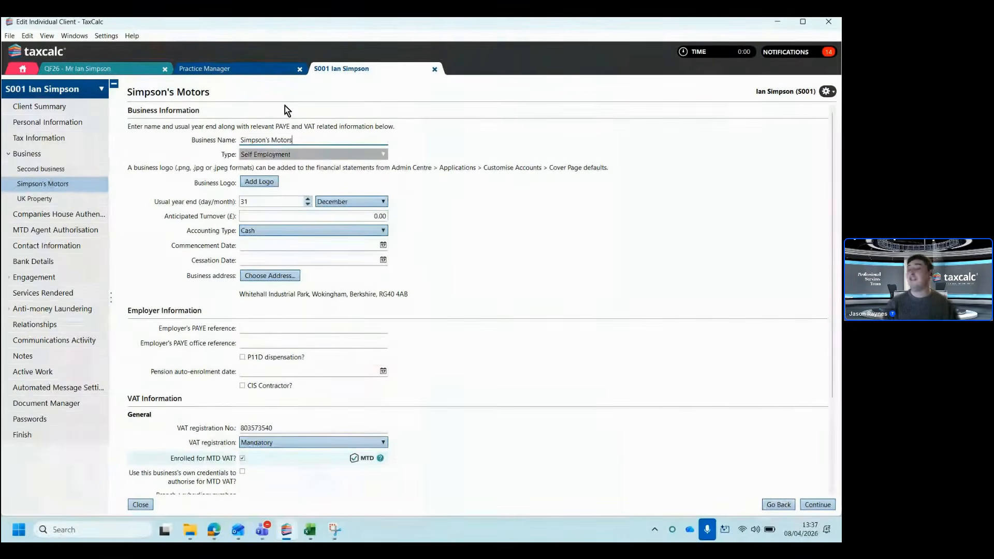
- Close the client record and Practice Manager, and return to the client's MTD Quarterly Filer
{"action": "left_click", "coordinate": [435, 68]}
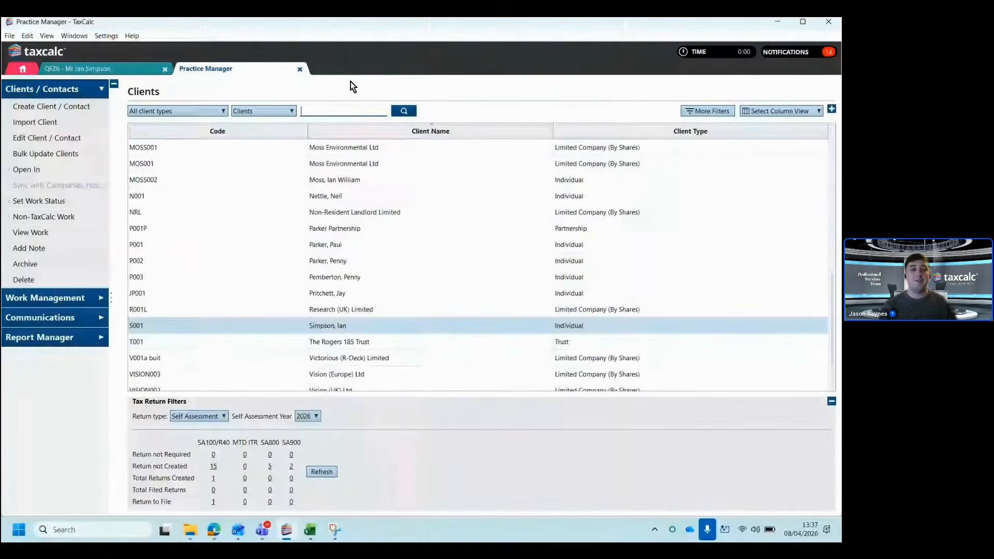
{"action": "left_click", "coordinate": [299, 69]}
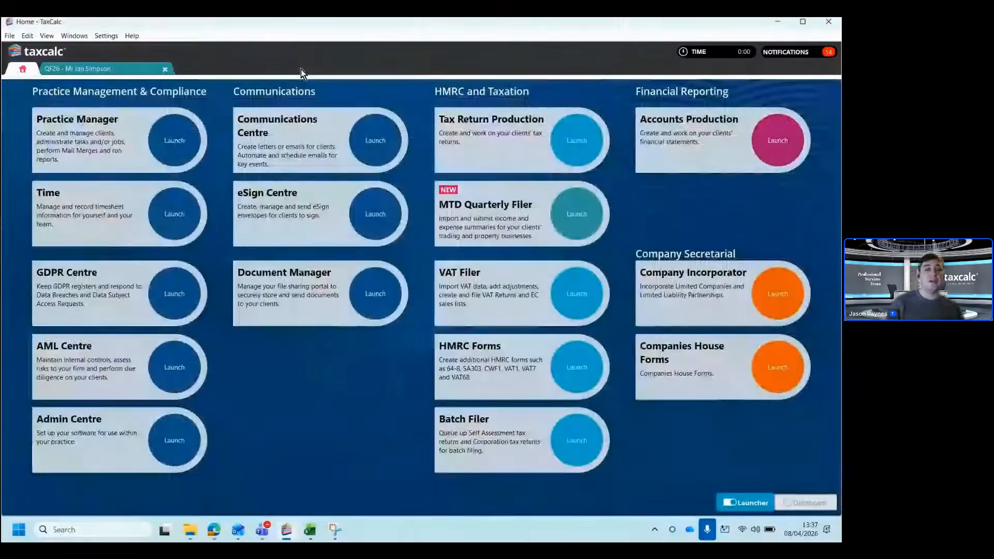
{"action": "left_click", "coordinate": [103, 68]}
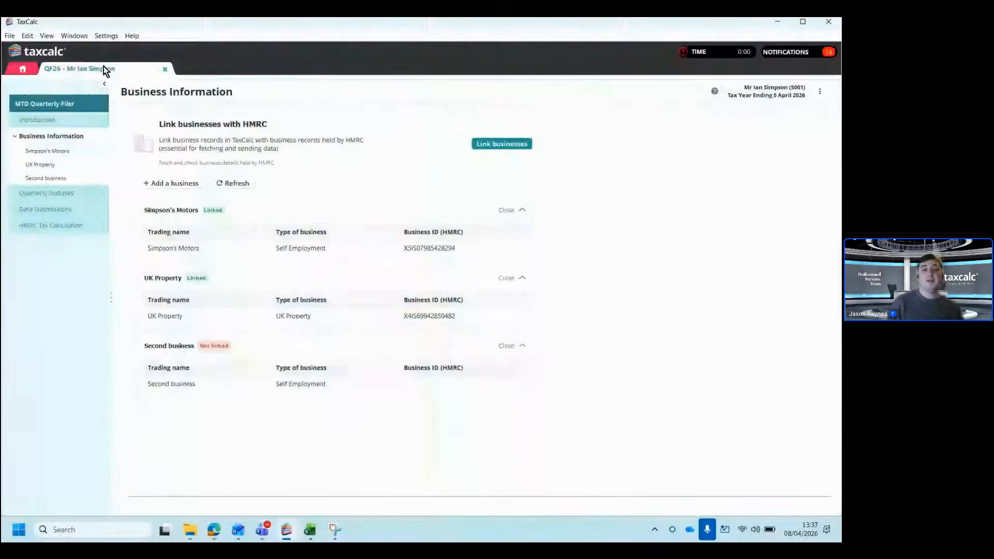
- Inspect the quarterly period type options for Simpson's Motors, and close the dialog without submitting a change
{"action": "left_click", "coordinate": [36, 156]}
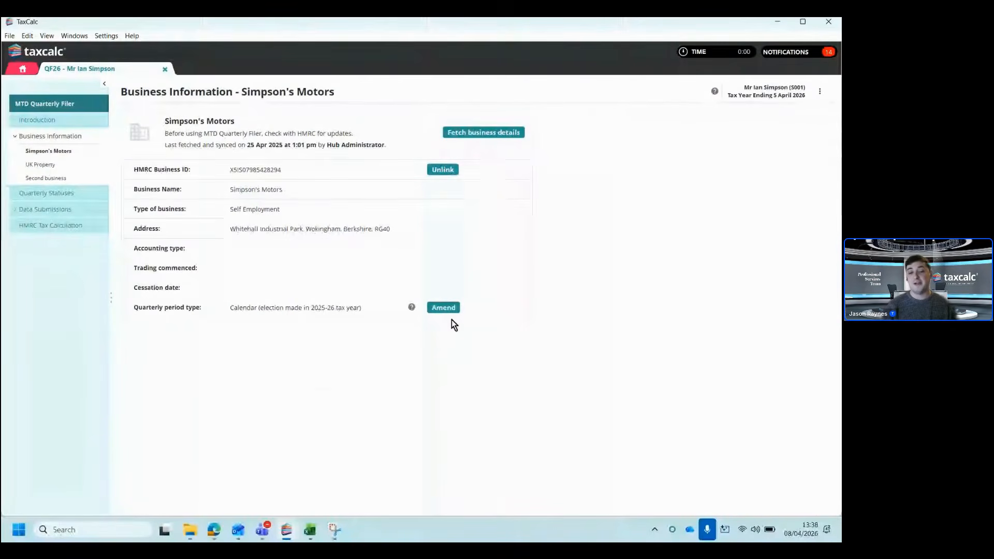
{"action": "key", "text": "ctrl"}
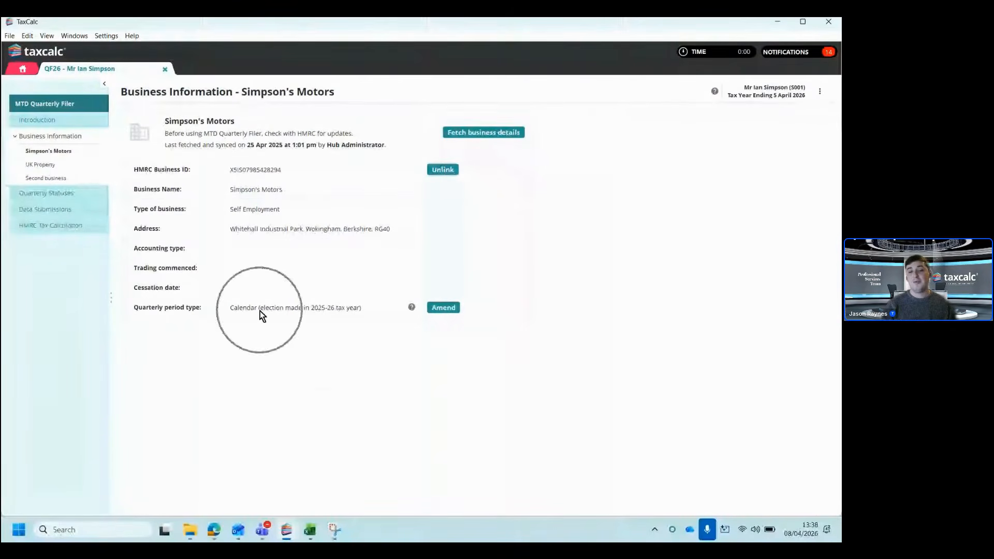
{"action": "left_click", "coordinate": [442, 308]}
{"action": "key", "text": "ctrl"}
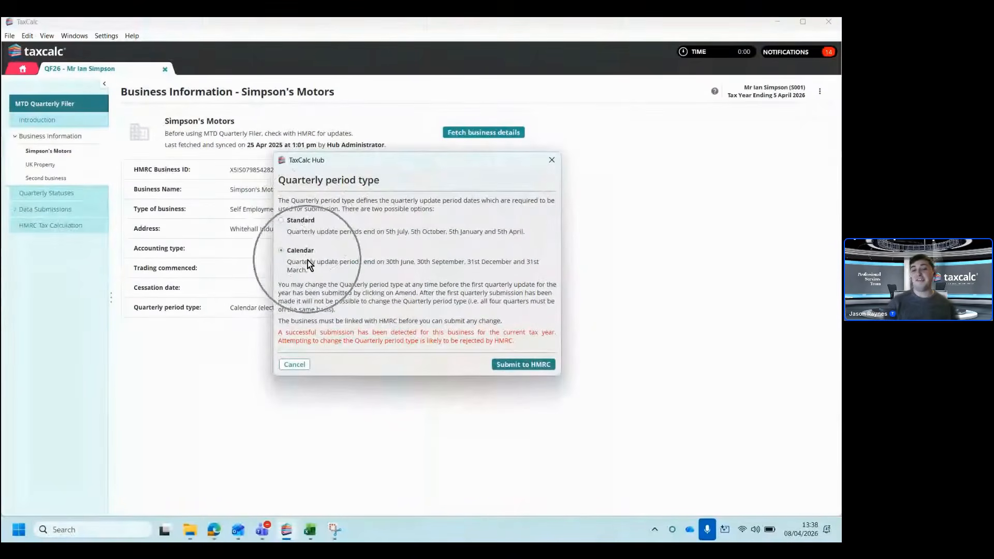
{"action": "left_click", "coordinate": [552, 160]}
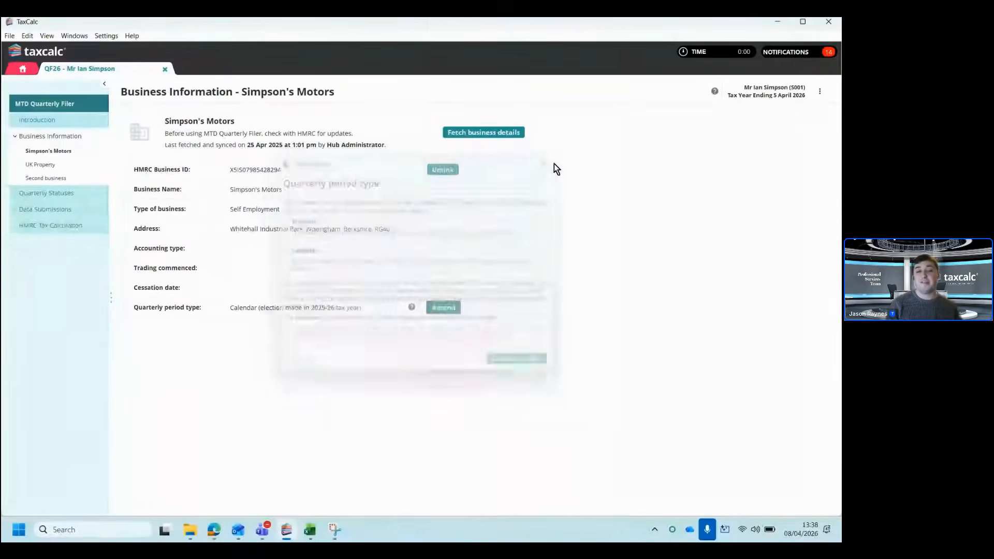
- Review the business overview and the HMRC quarterly obligation statuses for Simpson's Motors, UK Property and Second business
{"action": "left_click", "coordinate": [60, 141]}
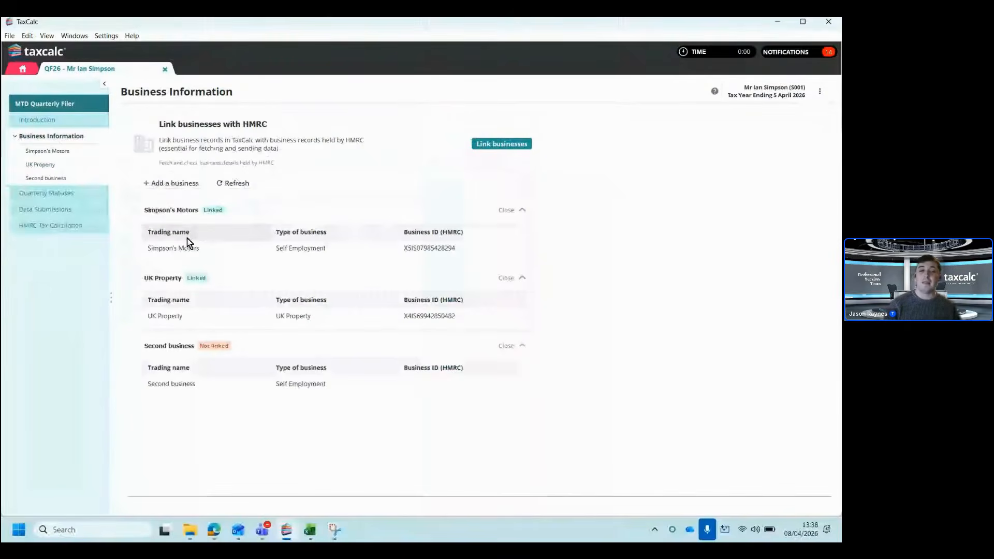
{"action": "left_click", "coordinate": [82, 193]}
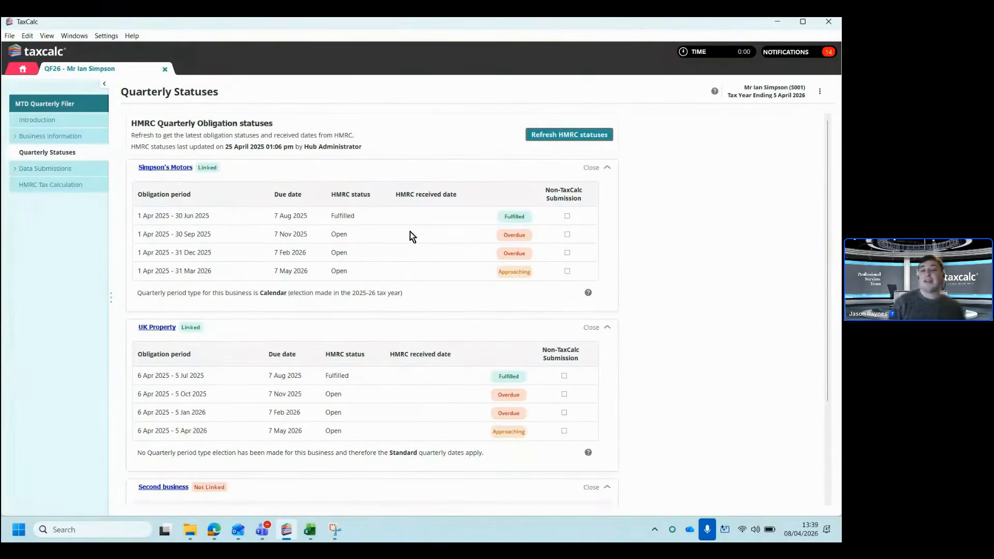
{"action": "scroll", "coordinate": [408, 231], "scroll_direction": "down", "scroll_amount": 1}
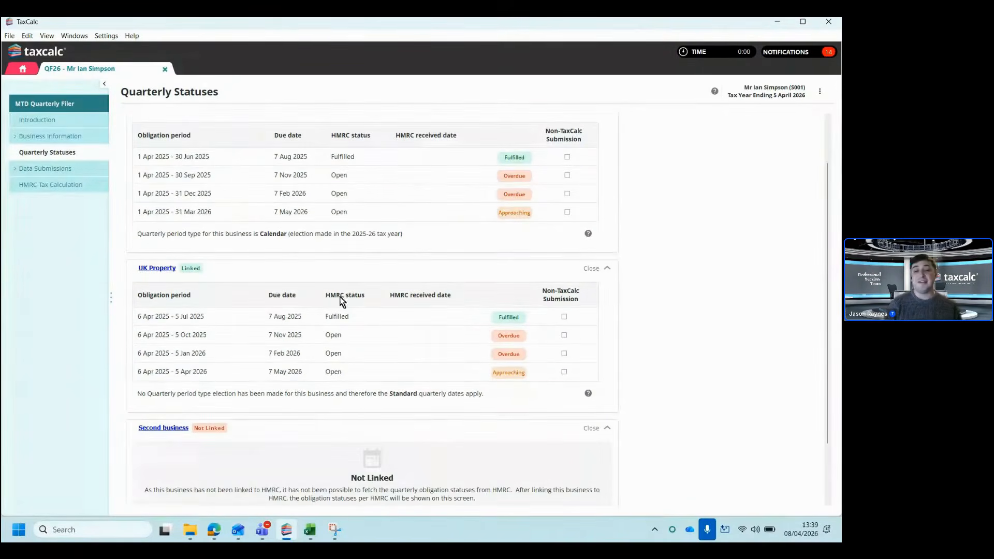
{"action": "scroll", "coordinate": [388, 288], "scroll_direction": "up", "scroll_amount": 1}
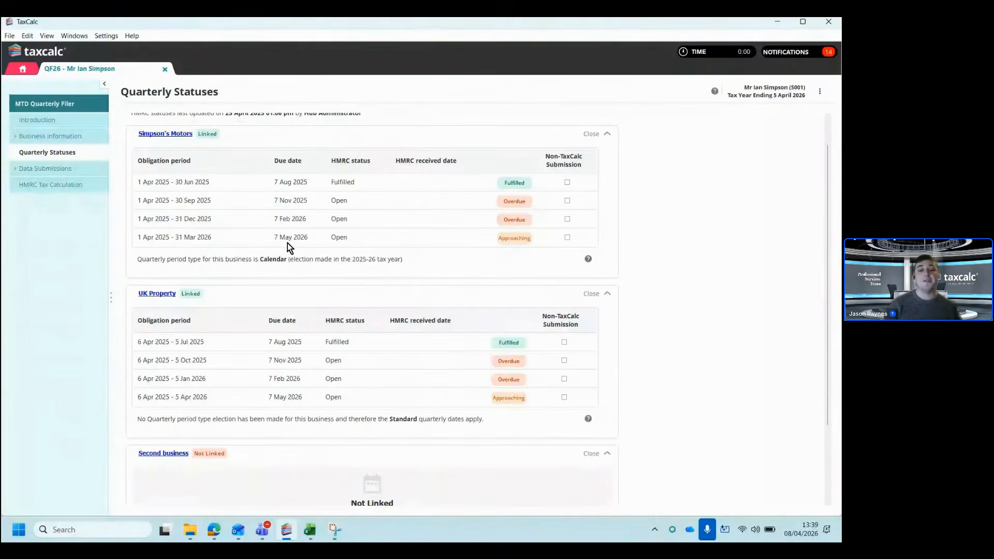
{"action": "scroll", "coordinate": [168, 409], "scroll_direction": "down", "scroll_amount": 1}
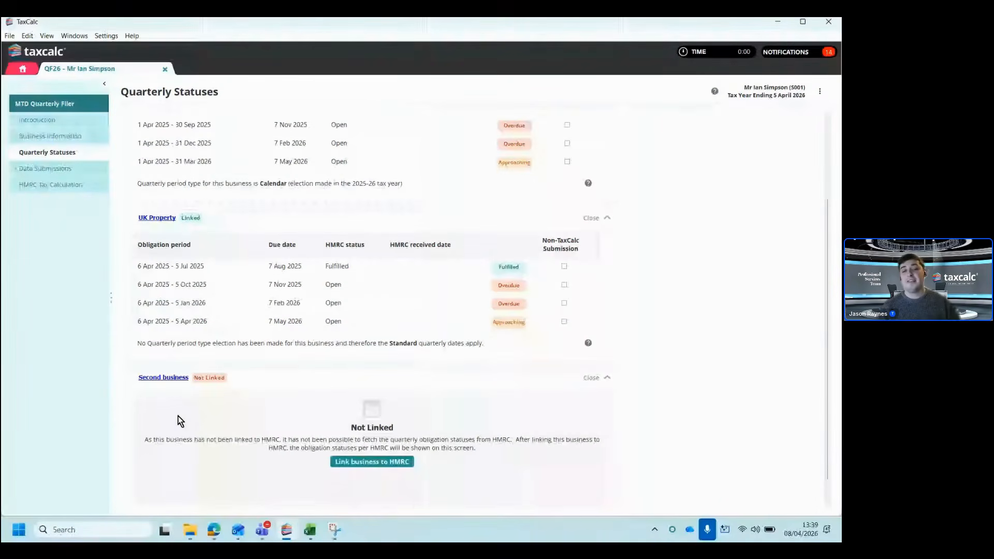
{"action": "scroll", "coordinate": [182, 421], "scroll_direction": "up", "scroll_amount": 2}
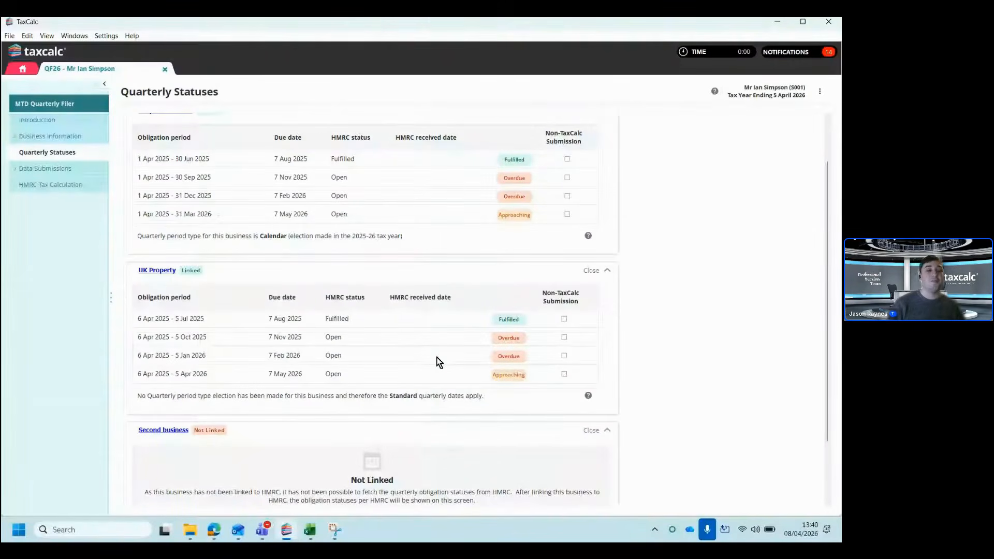
- View the data submissions for Simpson's Motors and switch to the MTD IT Import workbook in Excel
{"action": "left_click", "coordinate": [44, 171]}
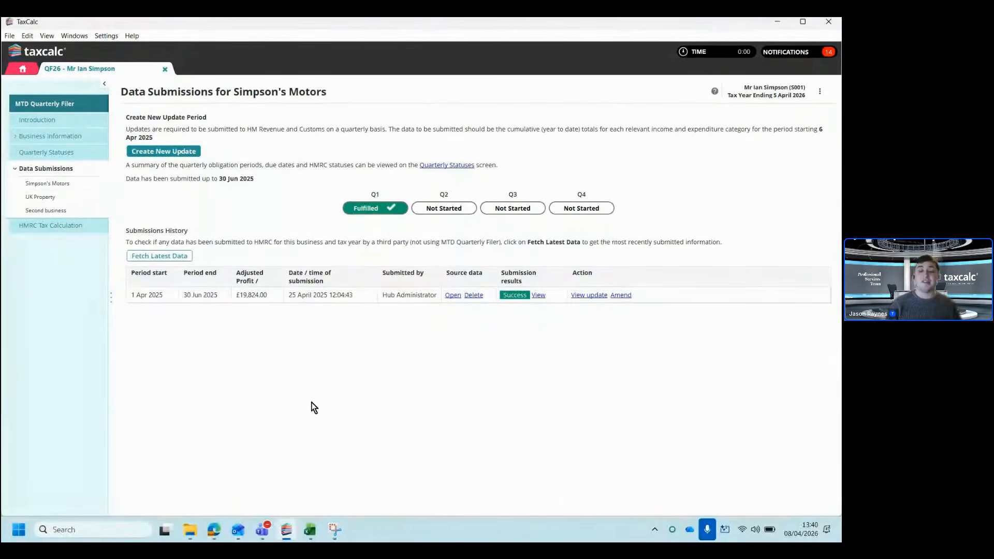
{"action": "mouse_move", "coordinate": [310, 528]}
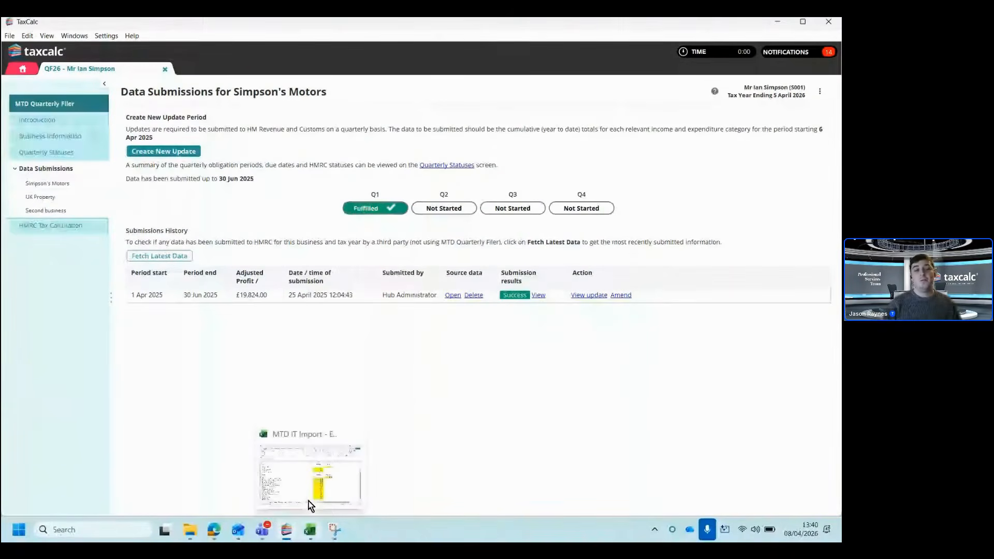
{"action": "mouse_move", "coordinate": [310, 483]}
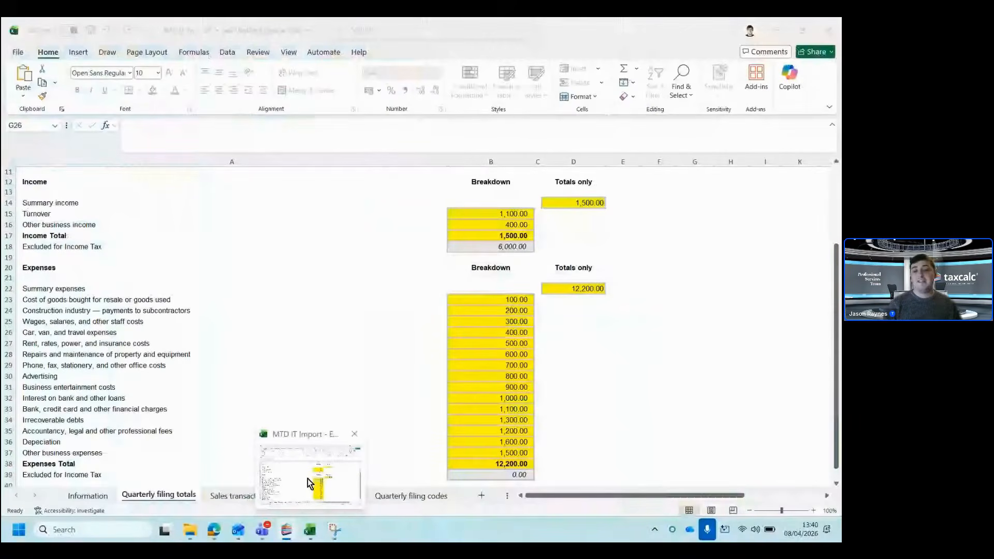
{"action": "left_click", "coordinate": [309, 482]}
- Review the template notes on the Information sheet and the income and expense breakdown on the Quarterly filing totals sheet
{"action": "left_click", "coordinate": [148, 496]}
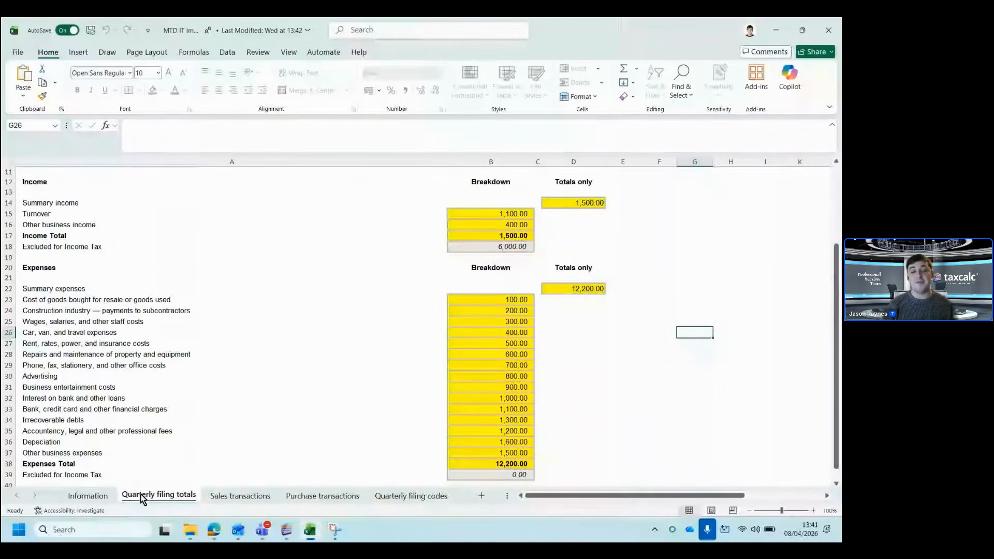
{"action": "left_click", "coordinate": [84, 495]}
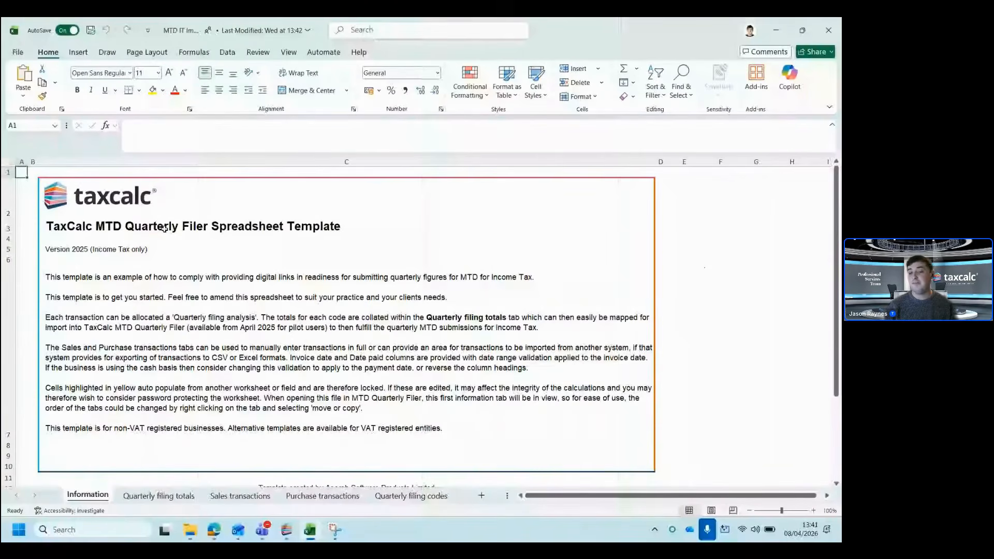
{"action": "left_click", "coordinate": [159, 496]}
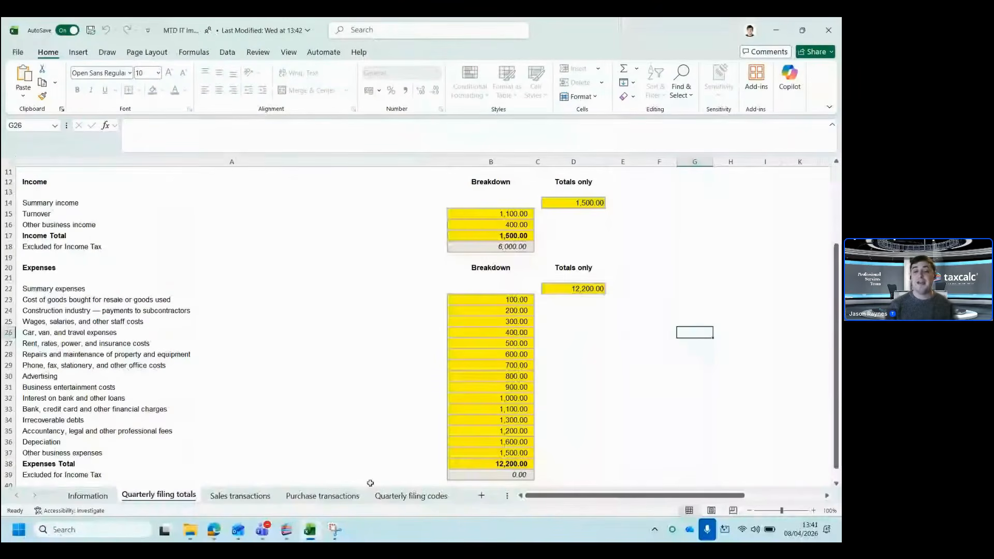
{"action": "scroll", "coordinate": [415, 317], "scroll_direction": "down", "scroll_amount": 2}
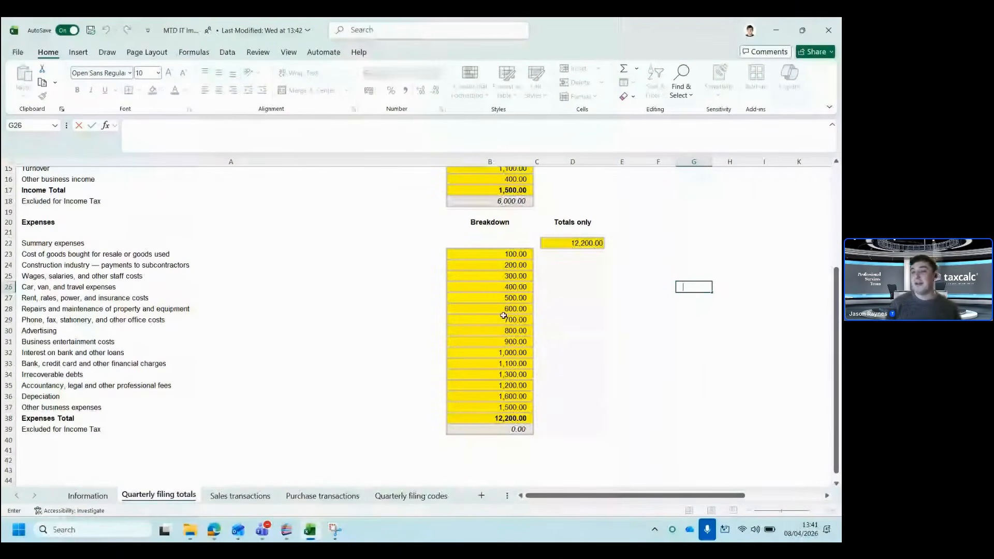
- Compare the categories and amounts on the Sales transactions sheet with the income breakdown on the Quarterly filing totals sheet
{"action": "scroll", "coordinate": [438, 235], "scroll_direction": "up", "scroll_amount": 2}
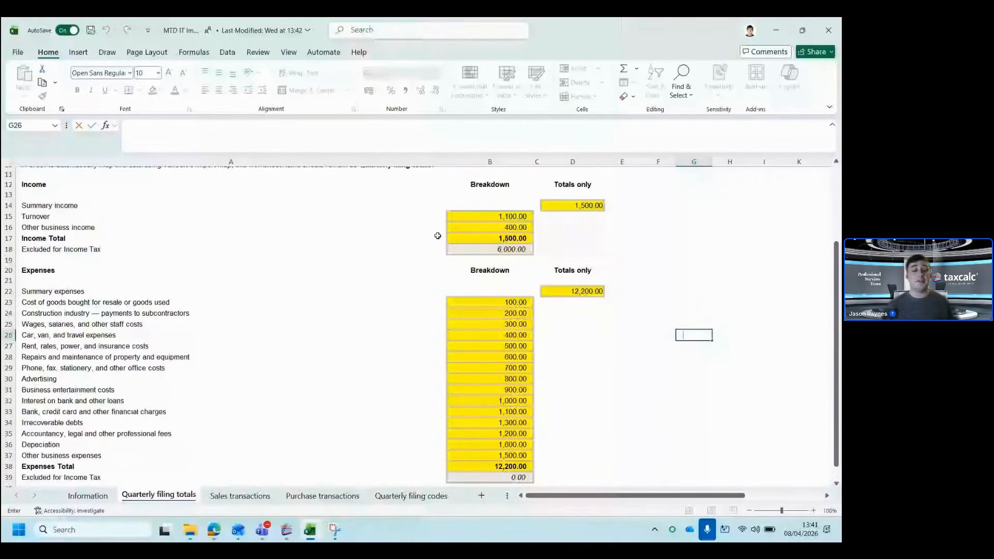
{"action": "key", "text": "Escape"}
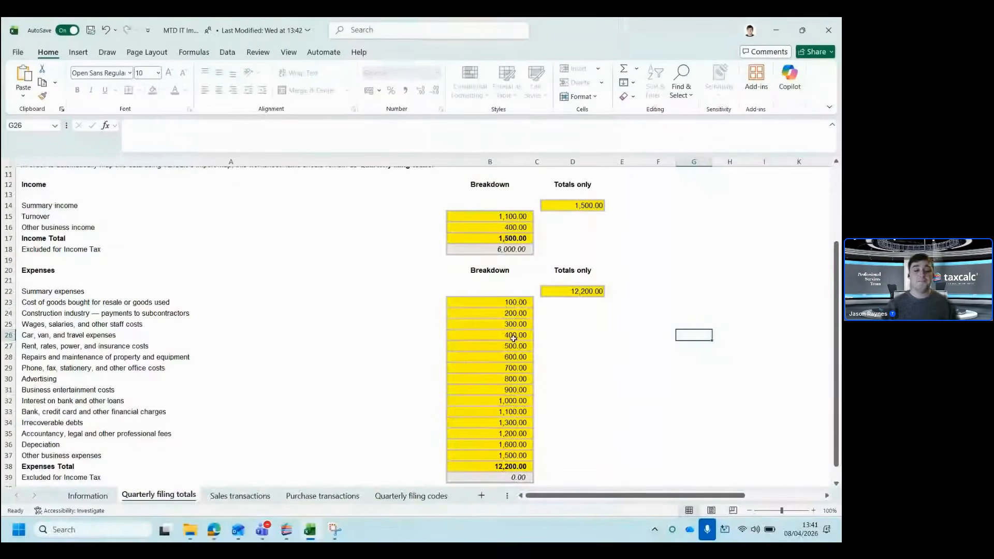
{"action": "left_click", "coordinate": [232, 498]}
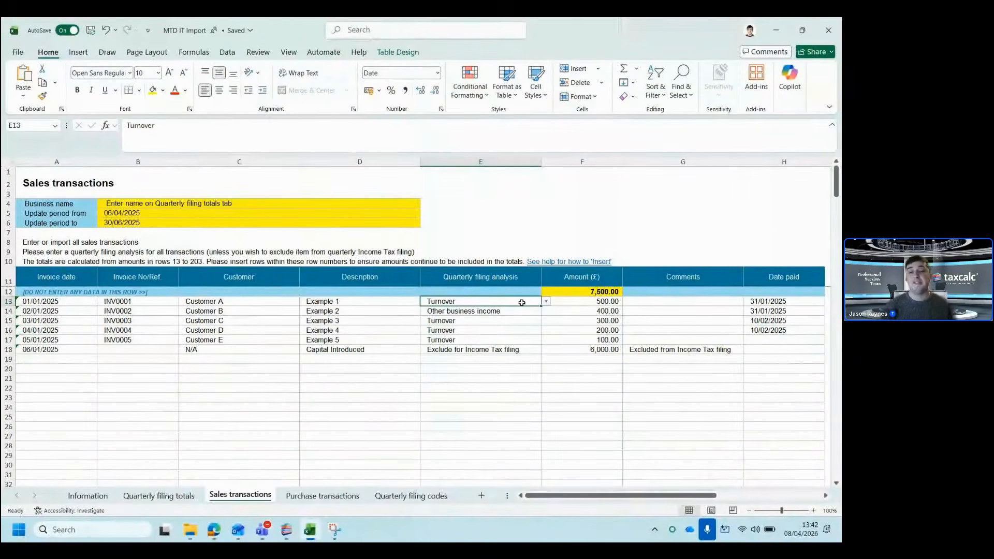
{"action": "left_click", "coordinate": [587, 305]}
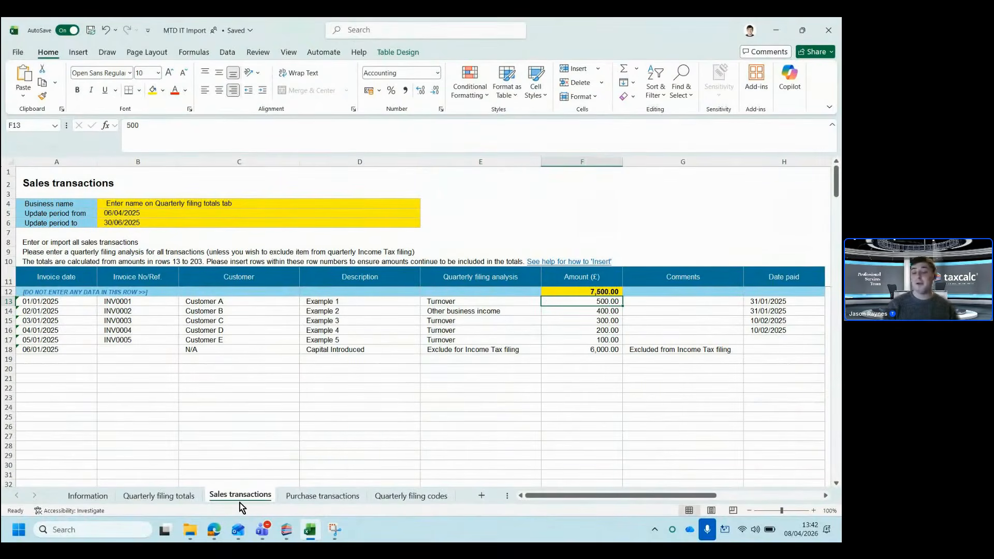
{"action": "left_click", "coordinate": [168, 497]}
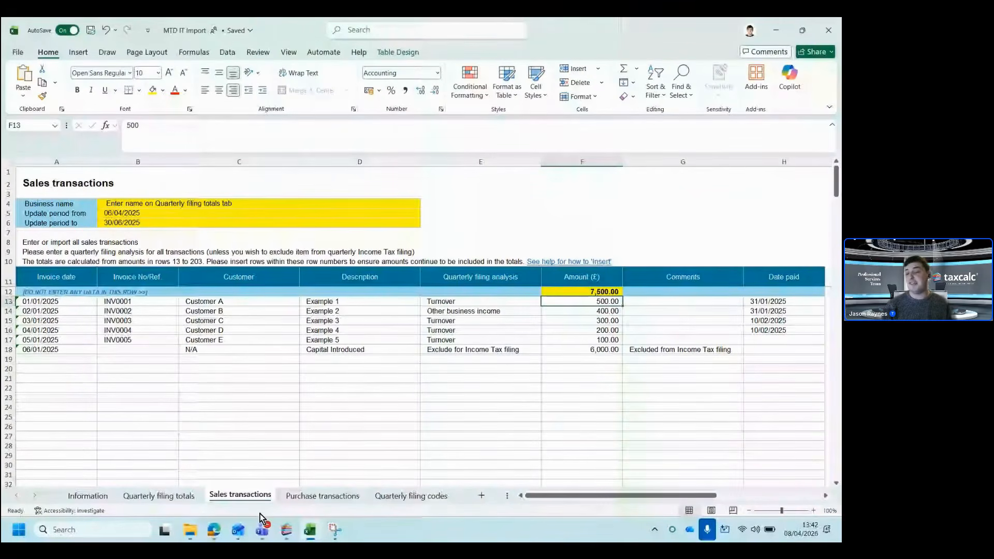
{"action": "left_click", "coordinate": [148, 496]}
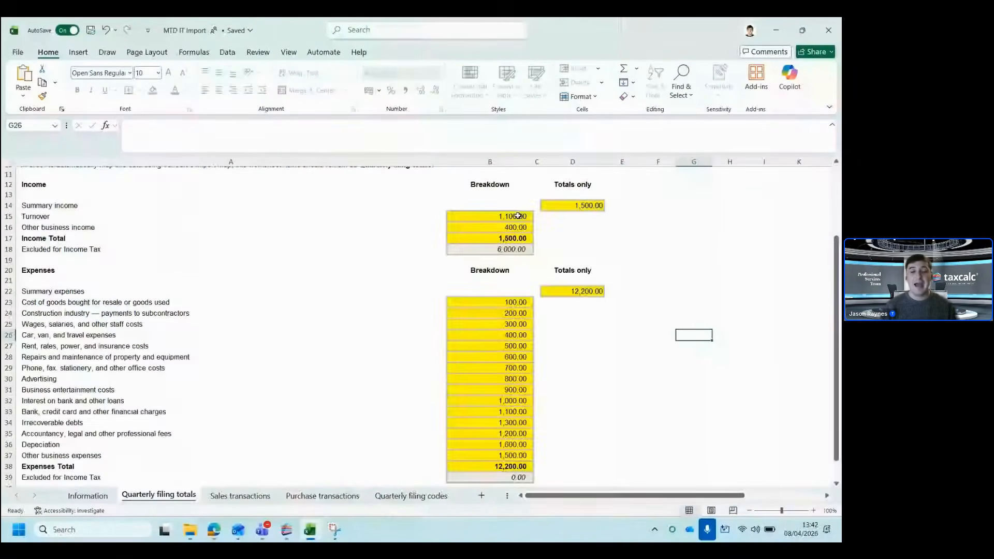
- Review the Purchase transactions sheet and the category options for the first row's quarterly filing analysis, keeping the existing choice
{"action": "left_click", "coordinate": [321, 496]}
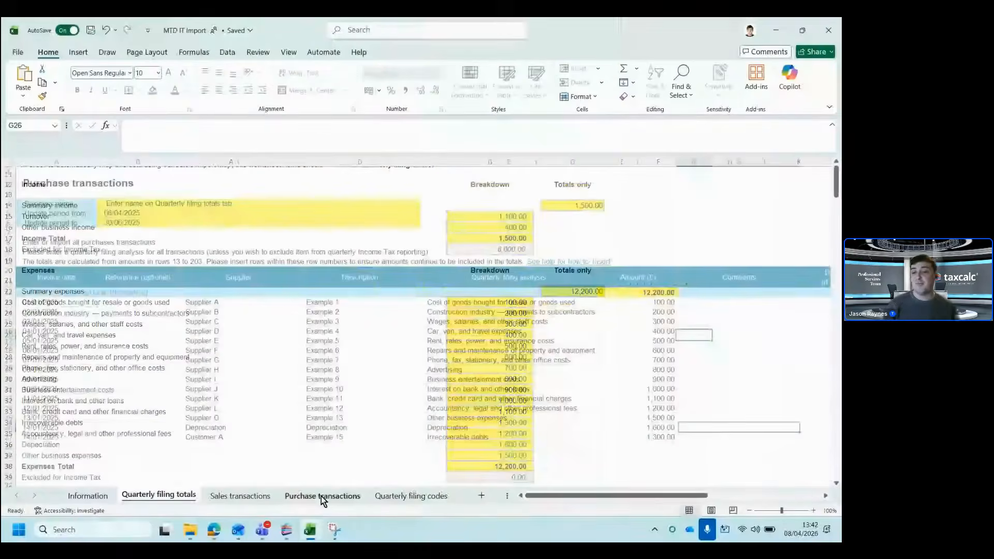
{"action": "left_click", "coordinate": [568, 304]}
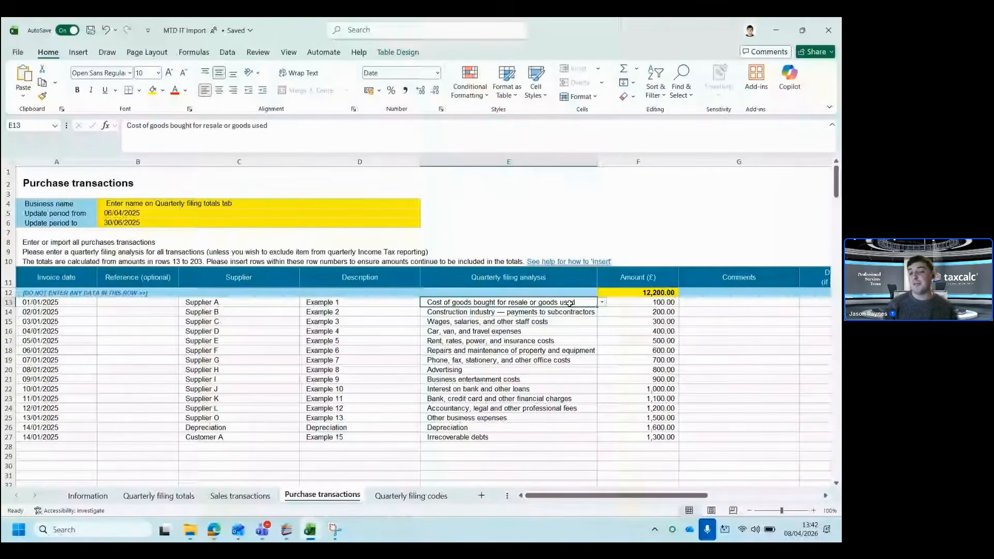
{"action": "left_click", "coordinate": [601, 302]}
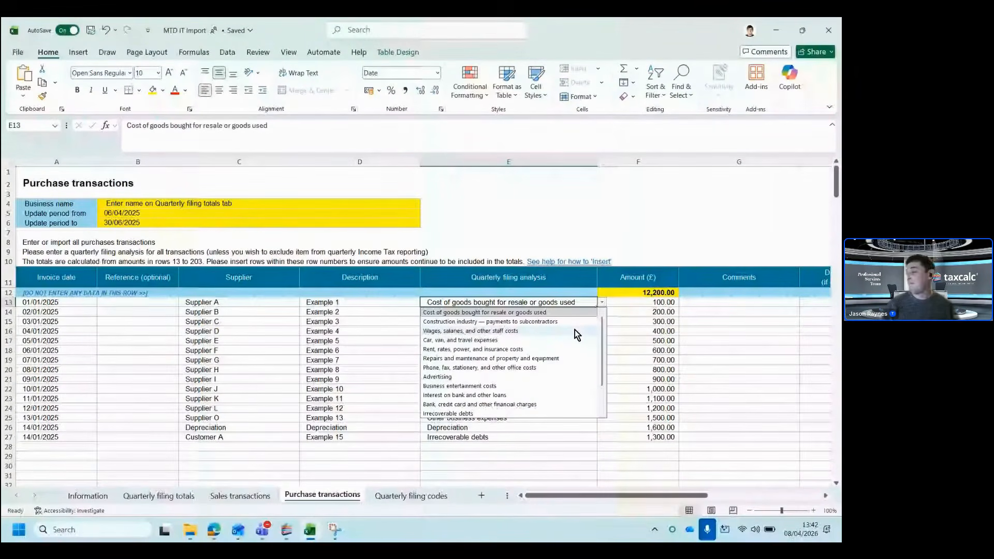
{"action": "left_click", "coordinate": [600, 303]}
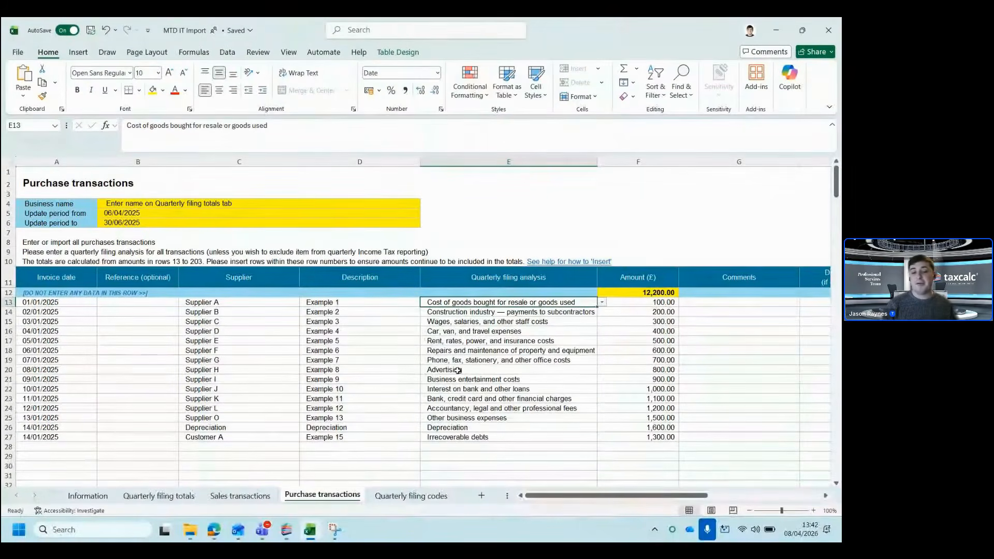
- Review the income and expense categories on the Quarterly filing codes sheet, and close the workbook to return to TaxCalc
{"action": "left_click", "coordinate": [407, 497]}
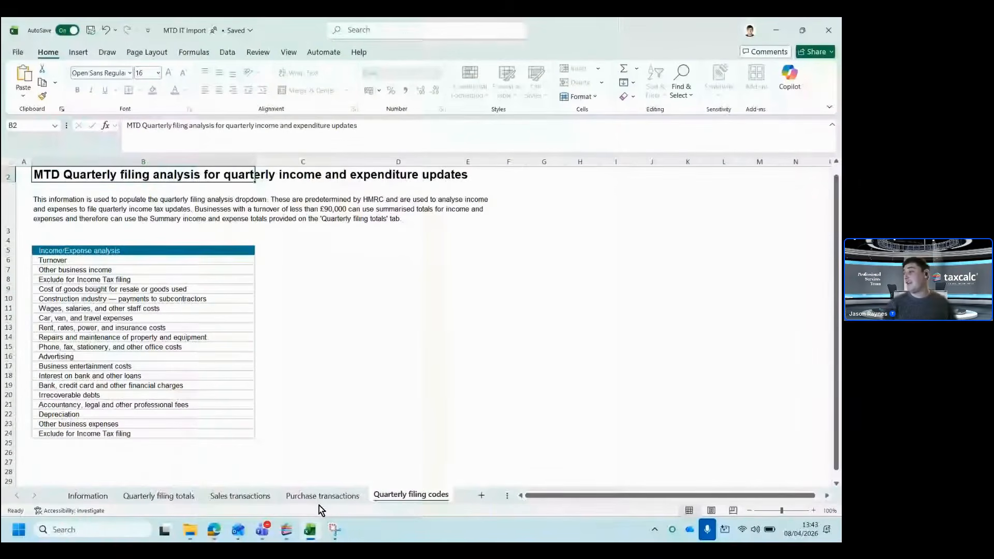
{"action": "left_click", "coordinate": [344, 498]}
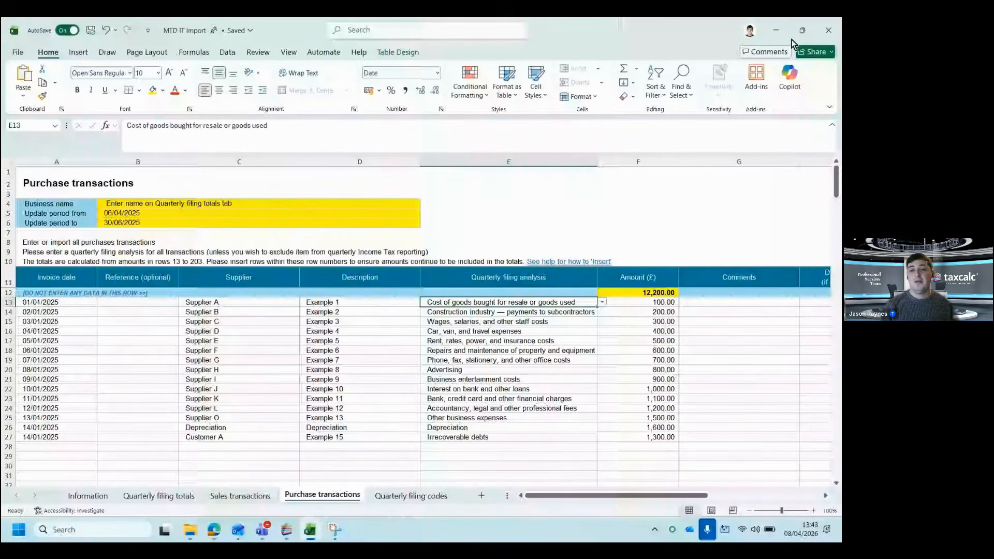
{"action": "left_click", "coordinate": [828, 30]}
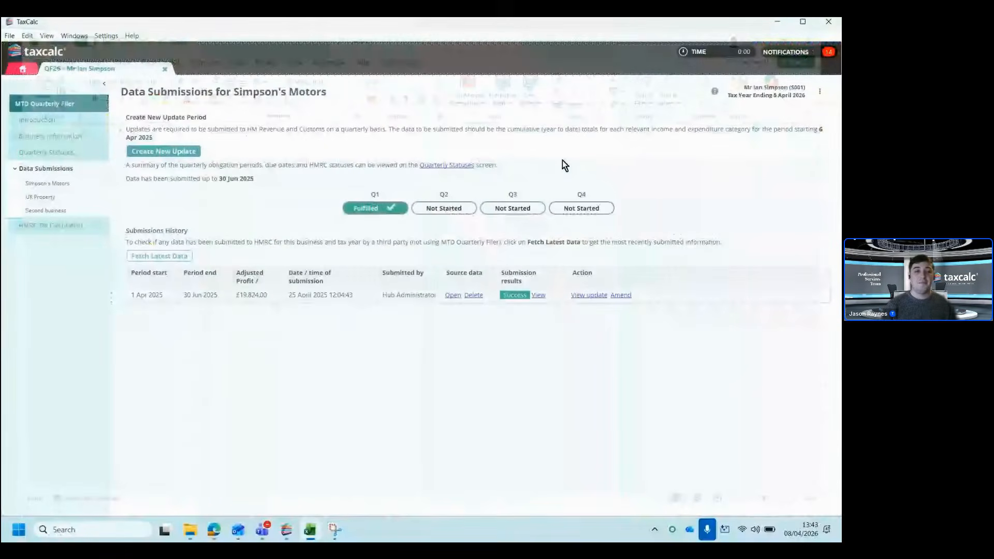
- Create a new update for Simpson's Motors and select the MTD IT Import workbook as the file to import
{"action": "left_click", "coordinate": [190, 151]}
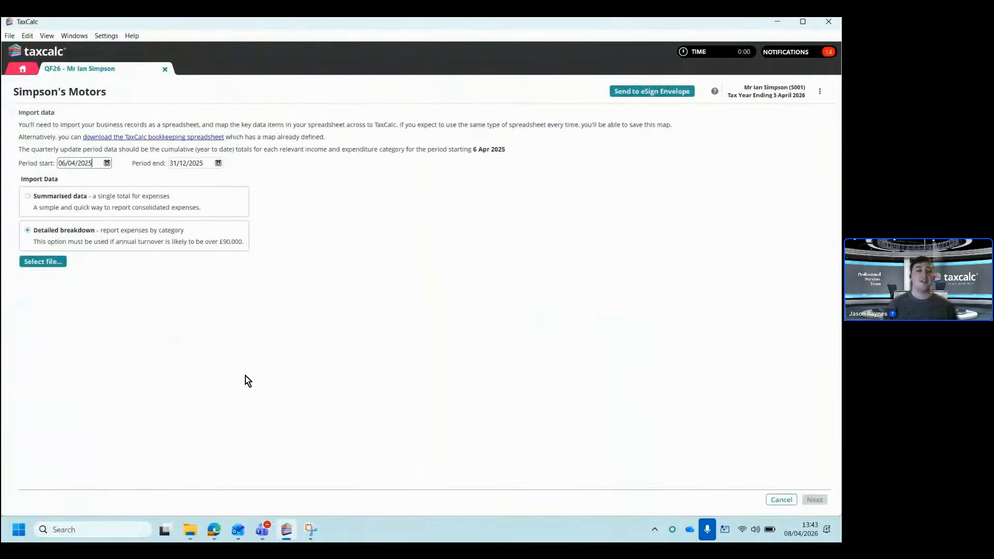
{"action": "left_click", "coordinate": [44, 261]}
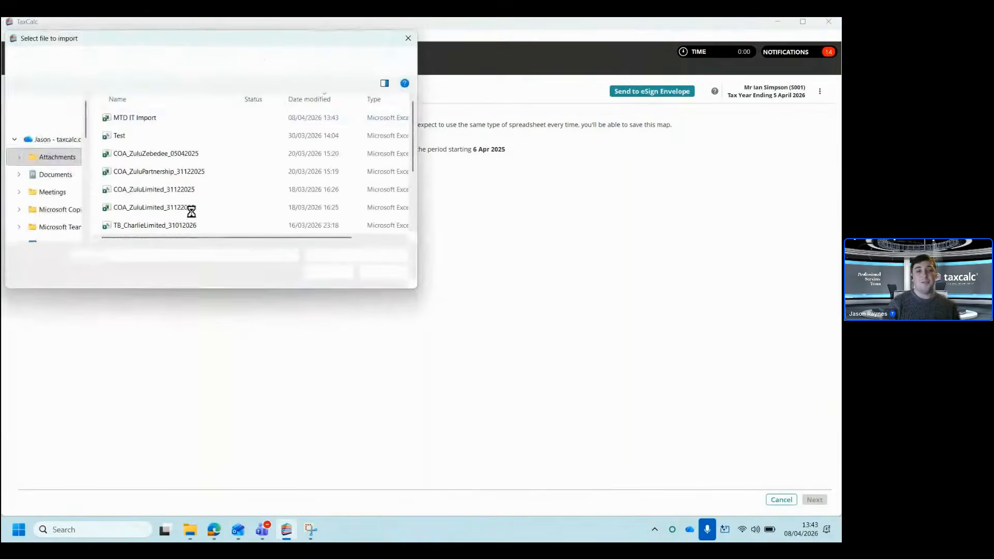
{"action": "double_click", "coordinate": [141, 118]}
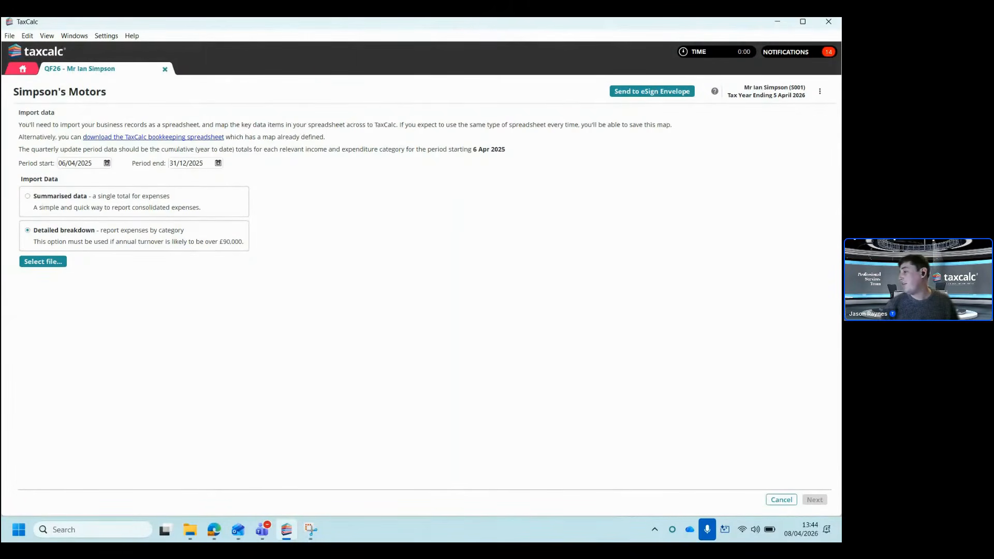
{"action": "key", "text": "alt+Tab"}
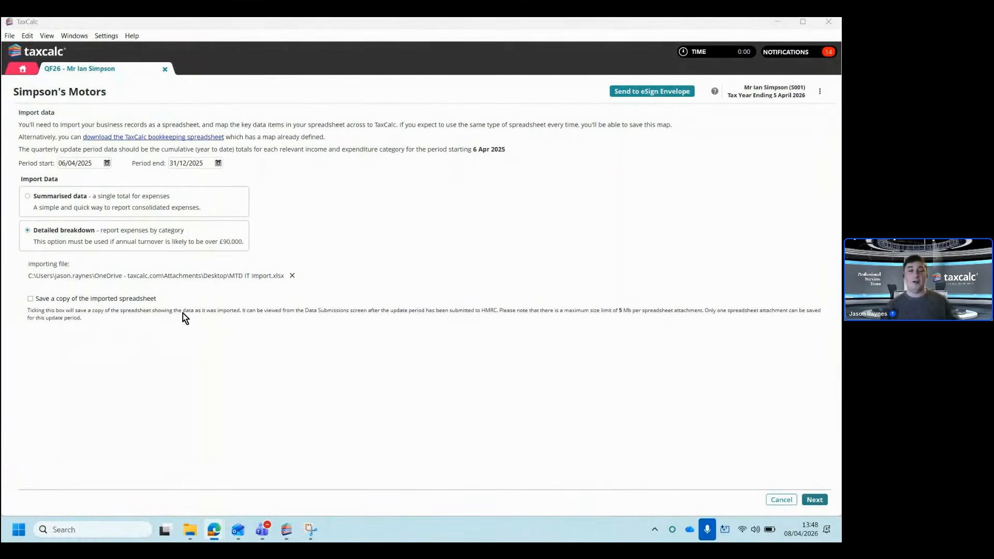
- Continue to the data mapping without saving a copy of the imported spreadsheet
{"action": "left_click", "coordinate": [30, 298]}
{"action": "key", "text": "ctrl"}
{"action": "key", "text": "ctrl"}
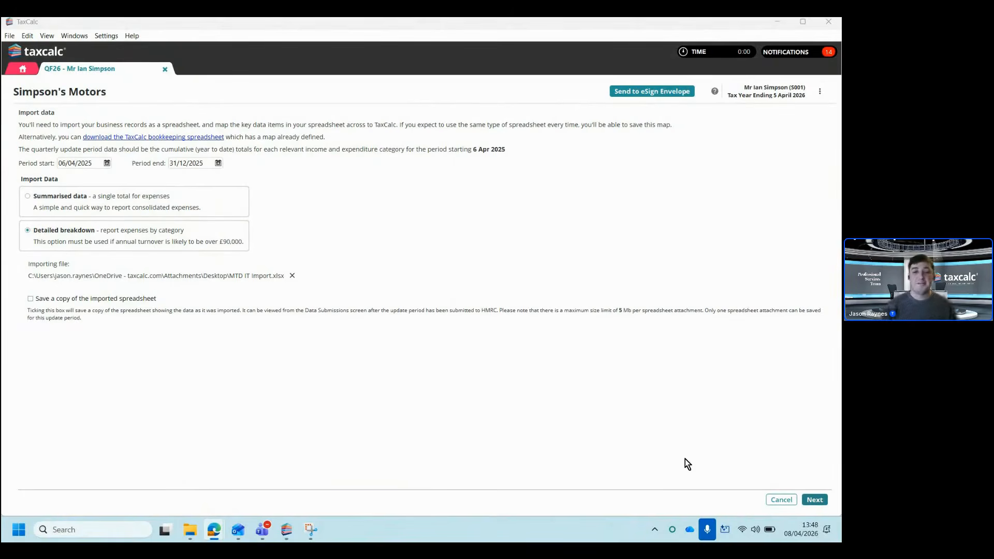
{"action": "left_click", "coordinate": [814, 499]}
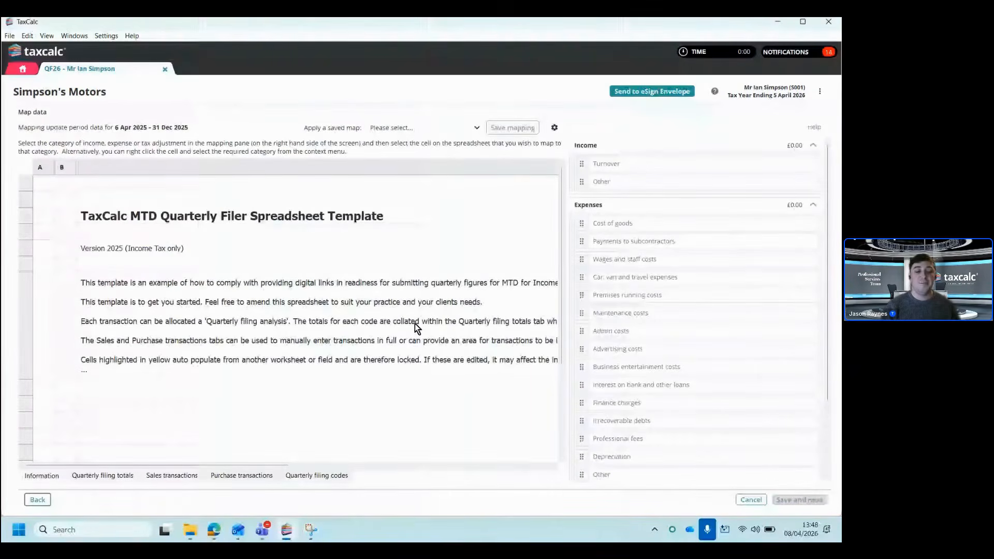
- Show the Quarterly filing totals worksheet in the mapping view and review its income and expense breakdown
{"action": "scroll", "coordinate": [415, 323], "scroll_direction": "down", "scroll_amount": 3}
{"action": "left_click", "coordinate": [93, 477]}
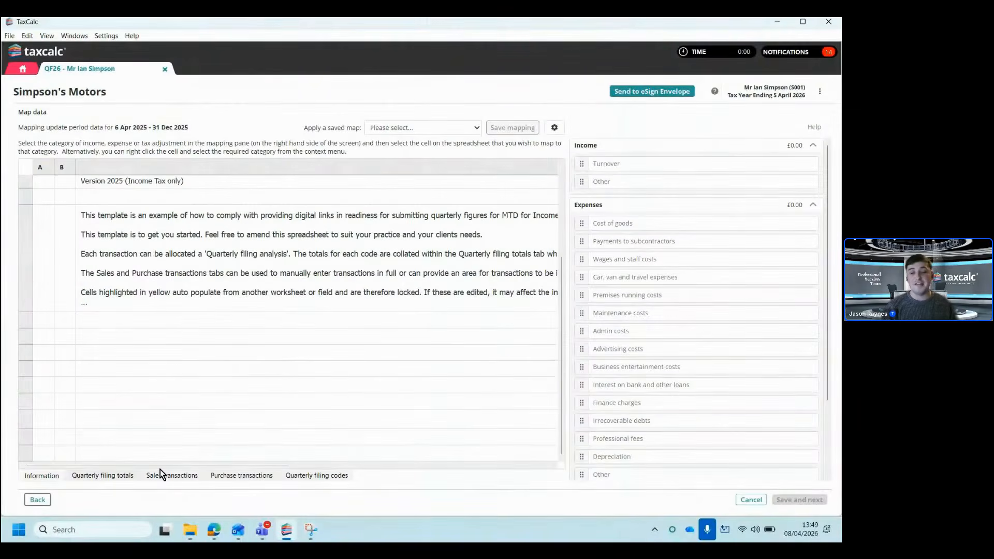
{"action": "scroll", "coordinate": [266, 430], "scroll_direction": "down", "scroll_amount": 8}
{"action": "scroll", "coordinate": [266, 430], "scroll_direction": "down", "scroll_amount": 1}
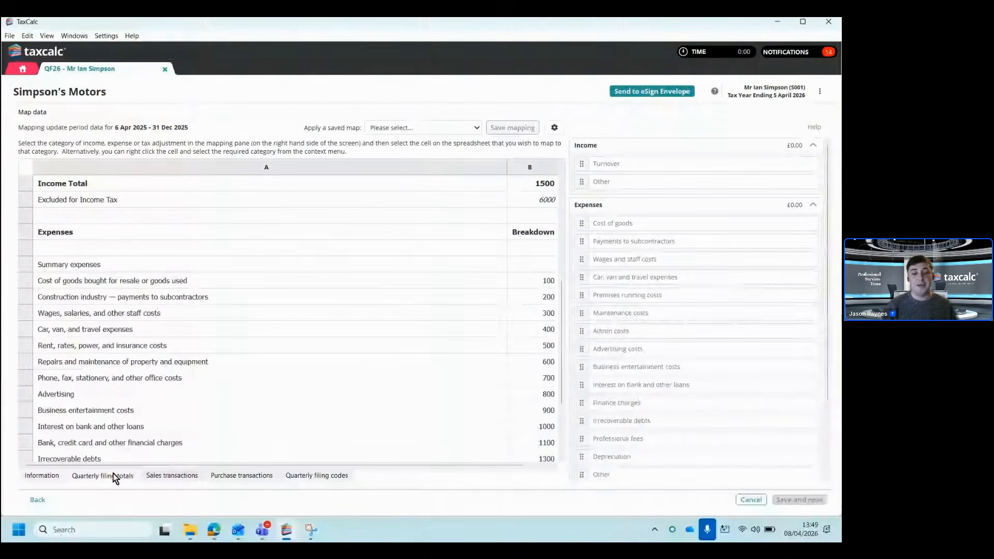
{"action": "key", "text": "alt+Tab"}
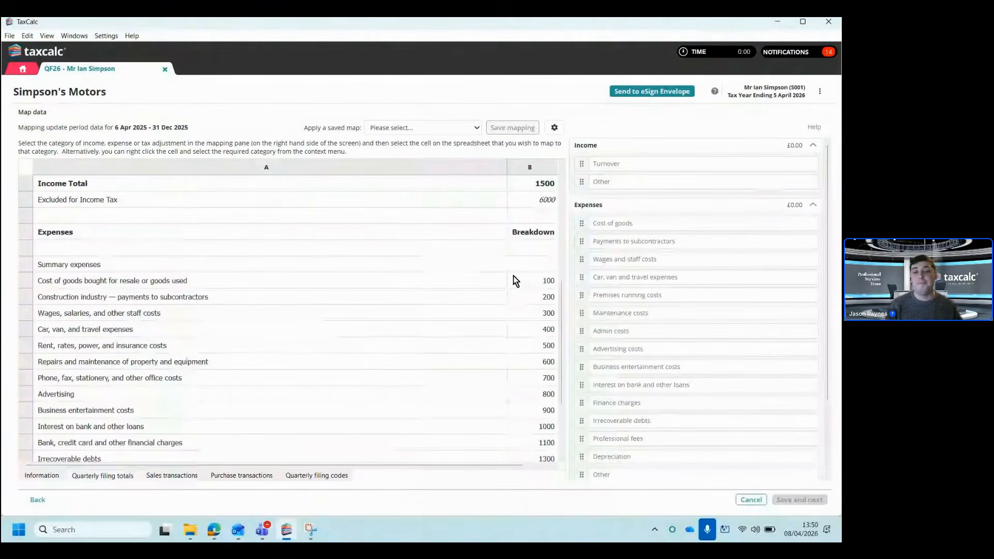
- Map the Turnover category to cell B15 and the Other income category to cell B16
{"action": "scroll", "coordinate": [451, 228], "scroll_direction": "up", "scroll_amount": 3}
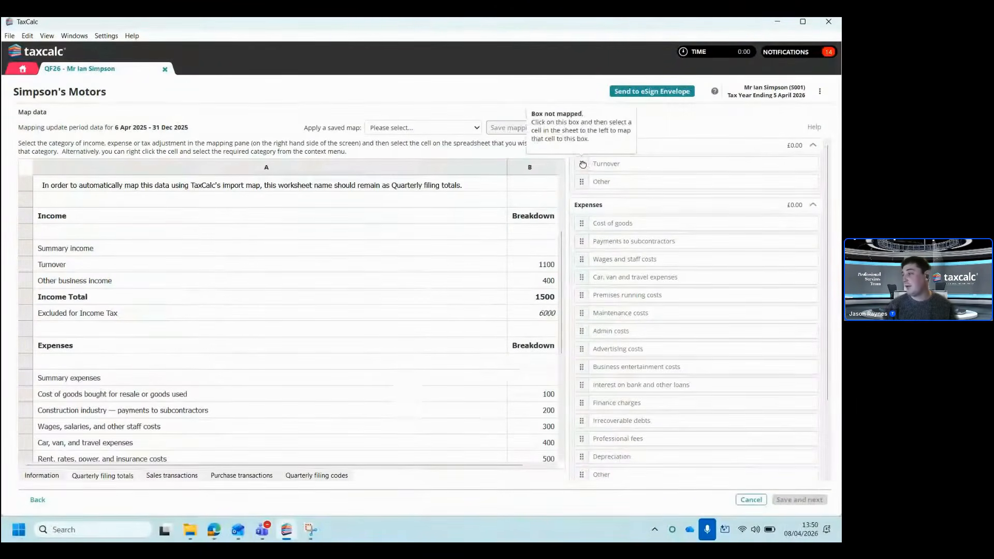
{"action": "left_click_drag", "start_coordinate": [583, 164], "coordinate": [518, 263]}
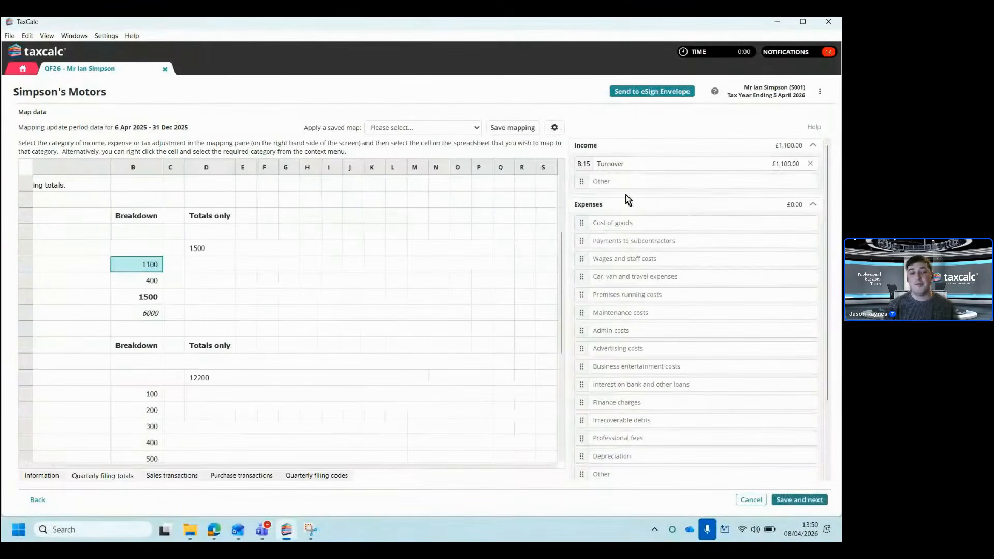
{"action": "left_click_drag", "start_coordinate": [583, 182], "coordinate": [152, 282]}
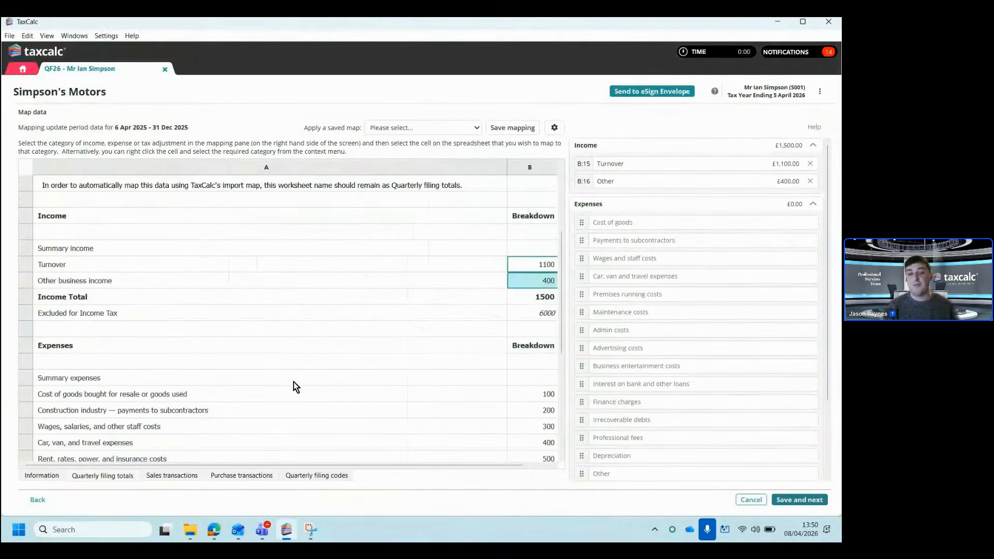
- Map Cost of goods to cell B23, Payments to subcontractors to B24, and Wages and staff costs to B25
{"action": "scroll", "coordinate": [294, 384], "scroll_direction": "down", "scroll_amount": 3}
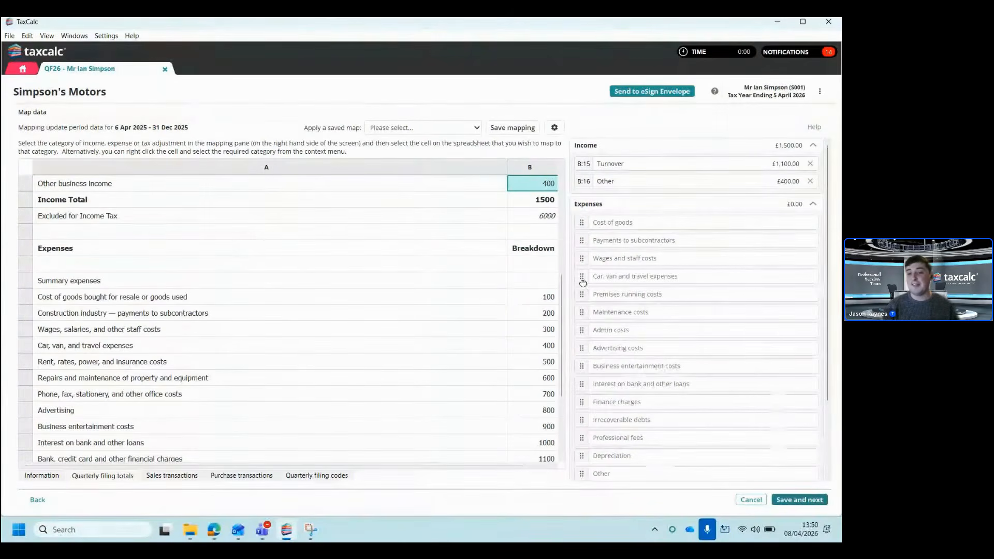
{"action": "left_click_drag", "start_coordinate": [581, 222], "coordinate": [537, 299]}
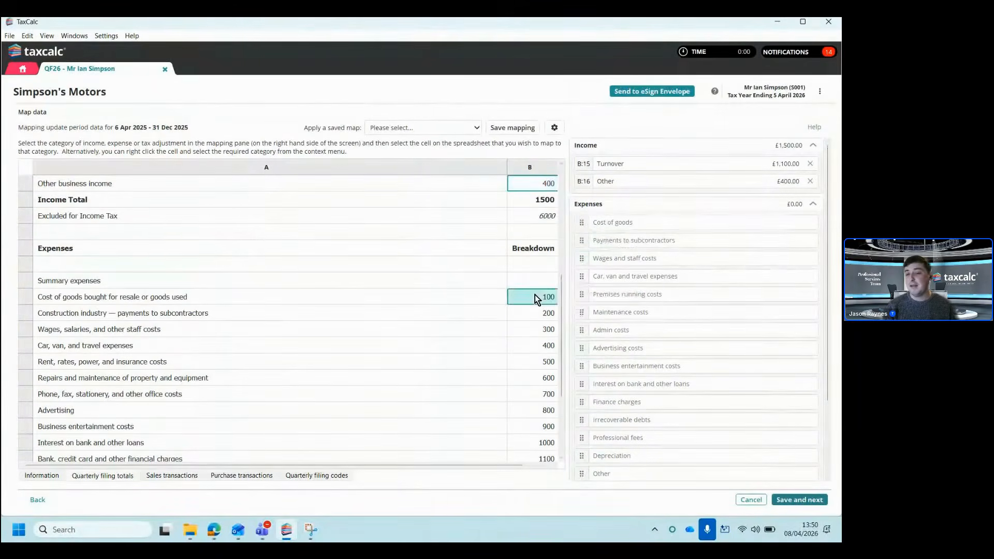
{"action": "left_click_drag", "start_coordinate": [581, 248], "coordinate": [137, 313]}
{"action": "left_click_drag", "start_coordinate": [581, 275], "coordinate": [137, 329]}
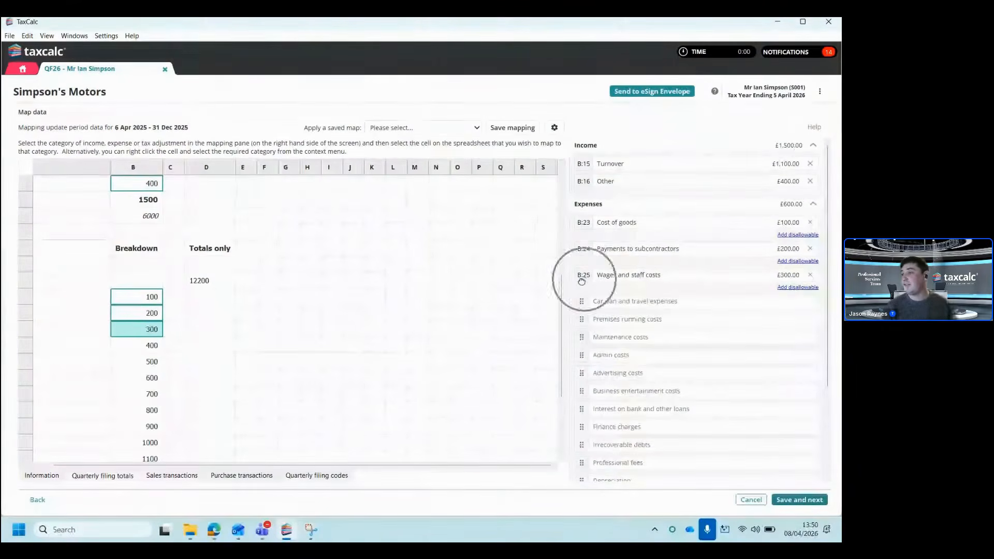
- Add cell B26 as a second source for Wages and staff costs, and remove that extra mapping
{"action": "mouse_move", "coordinate": [580, 281]}
{"action": "left_click_drag", "start_coordinate": [580, 281], "coordinate": [150, 345]}
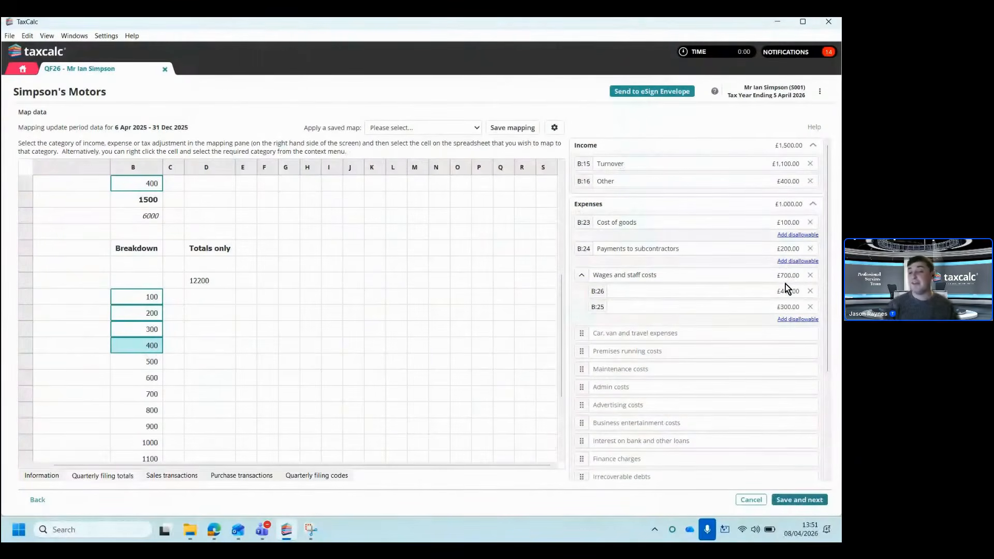
{"action": "left_click", "coordinate": [810, 291]}
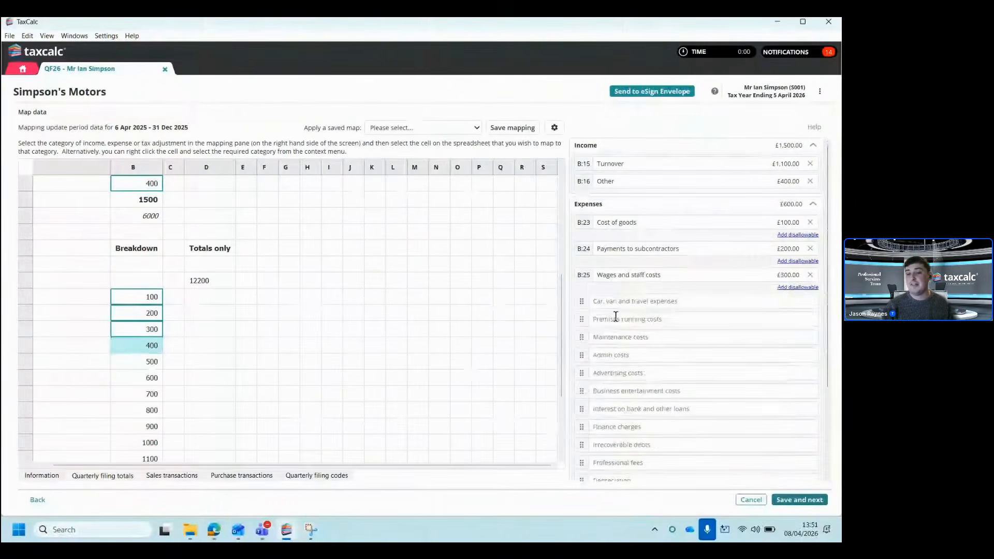
- Map Car, van and travel expenses to cell B26, and apply the saved TaxCalc MTD template map to all categories
{"action": "left_click_drag", "start_coordinate": [583, 301], "coordinate": [156, 350]}
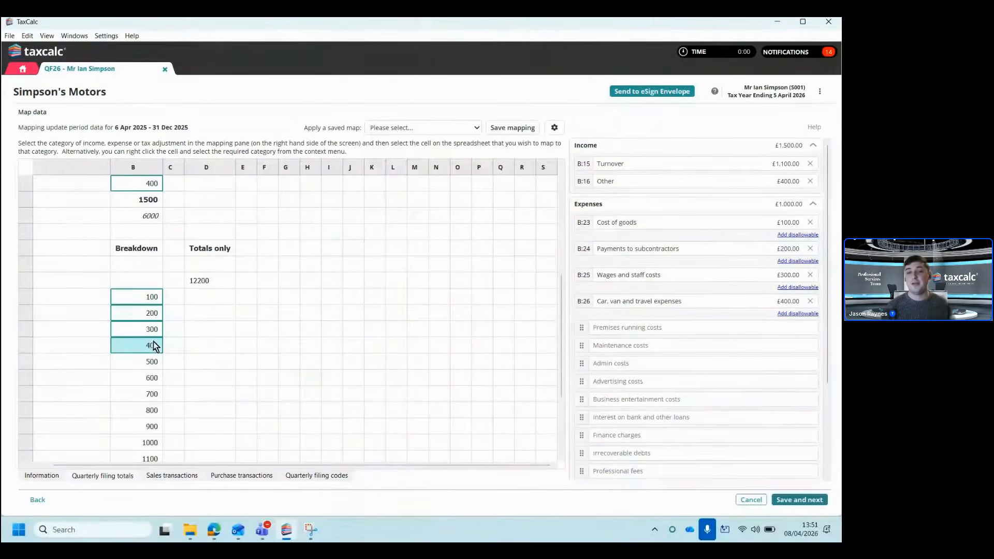
{"action": "left_click", "coordinate": [453, 127]}
{"action": "left_click", "coordinate": [394, 161]}
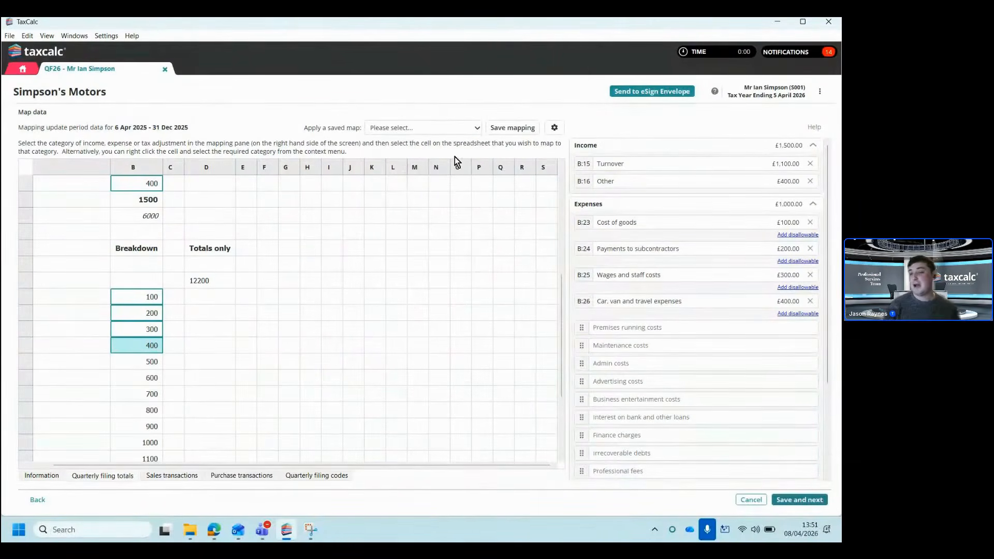
{"action": "scroll", "coordinate": [646, 368], "scroll_direction": "down", "scroll_amount": 1}
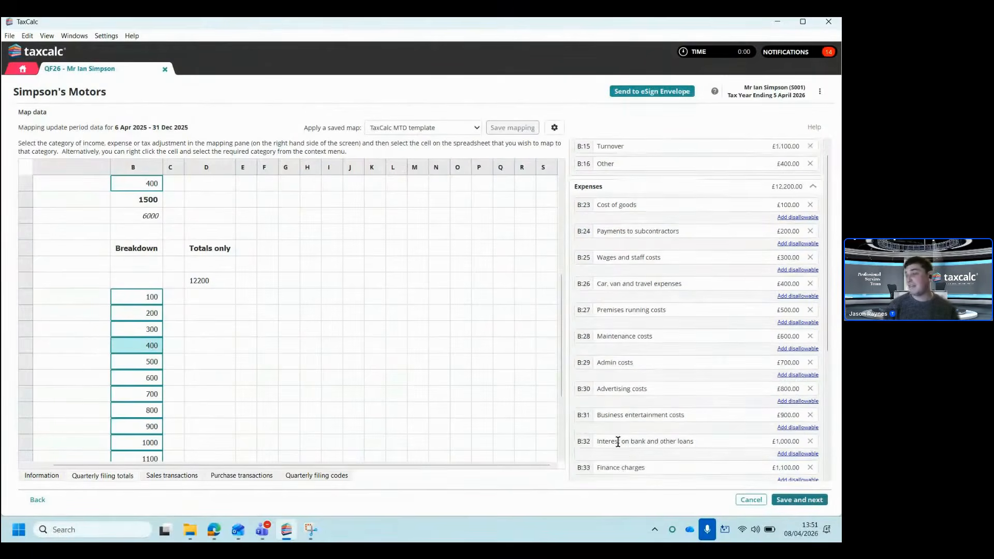
{"action": "scroll", "coordinate": [619, 421], "scroll_direction": "down", "scroll_amount": 1}
{"action": "scroll", "coordinate": [620, 417], "scroll_direction": "down", "scroll_amount": 1}
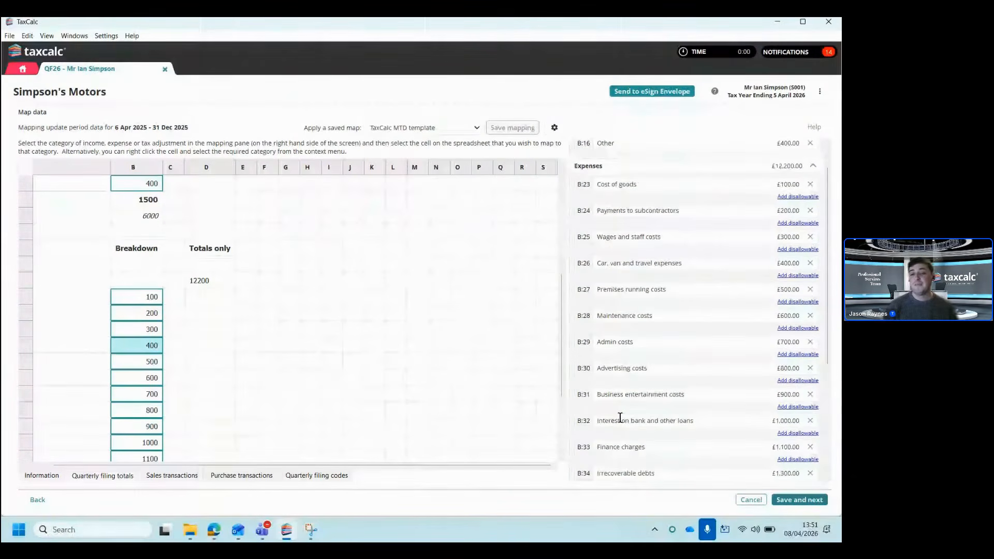
{"action": "scroll", "coordinate": [620, 417], "scroll_direction": "down", "scroll_amount": 5}
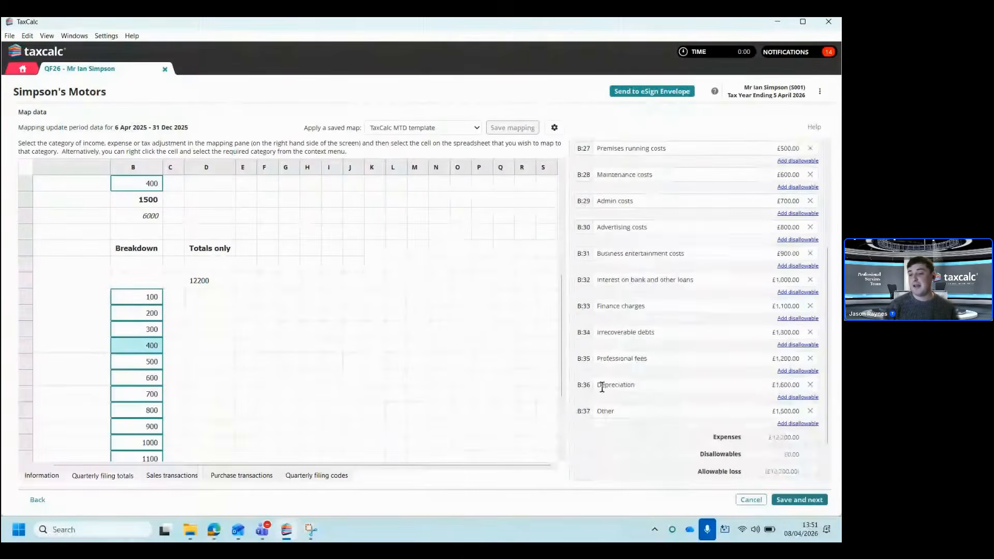
- Add a disallowable portion of 50% to the Car, van and travel expenses category
{"action": "scroll", "coordinate": [619, 350], "scroll_direction": "up", "scroll_amount": 6}
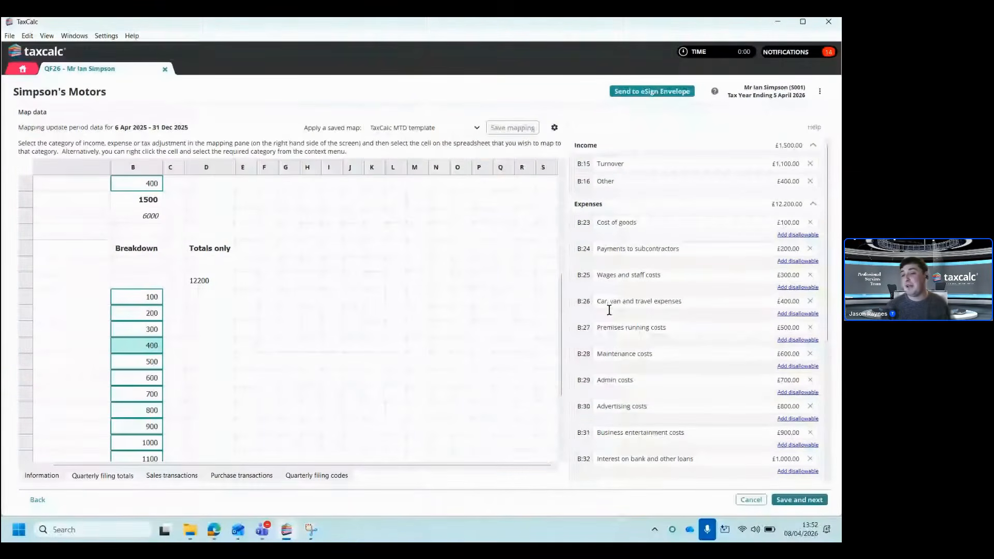
{"action": "left_click", "coordinate": [800, 314]}
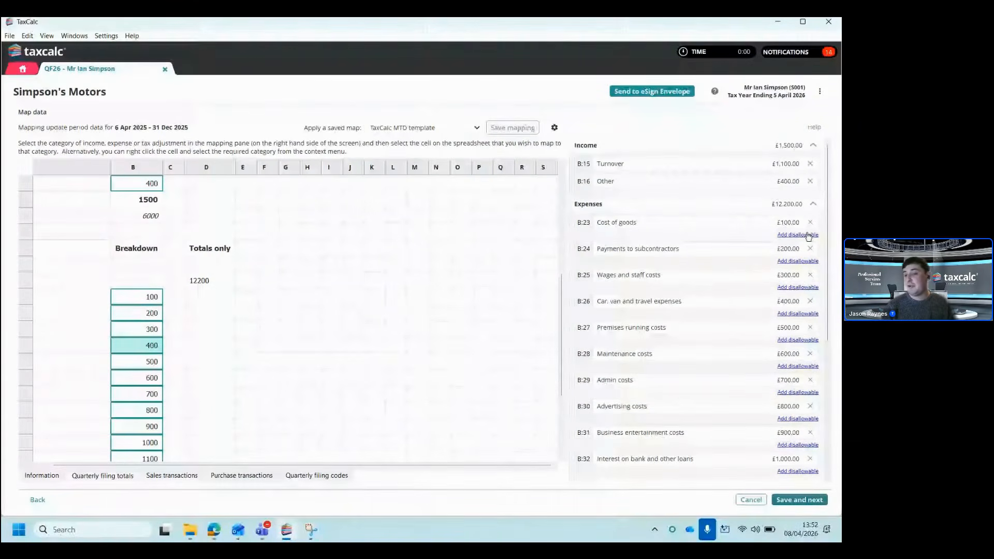
{"action": "left_click", "coordinate": [797, 313]}
{"action": "left_click", "coordinate": [787, 327]}
{"action": "type", "text": "50"}
{"action": "key", "text": "Return"}
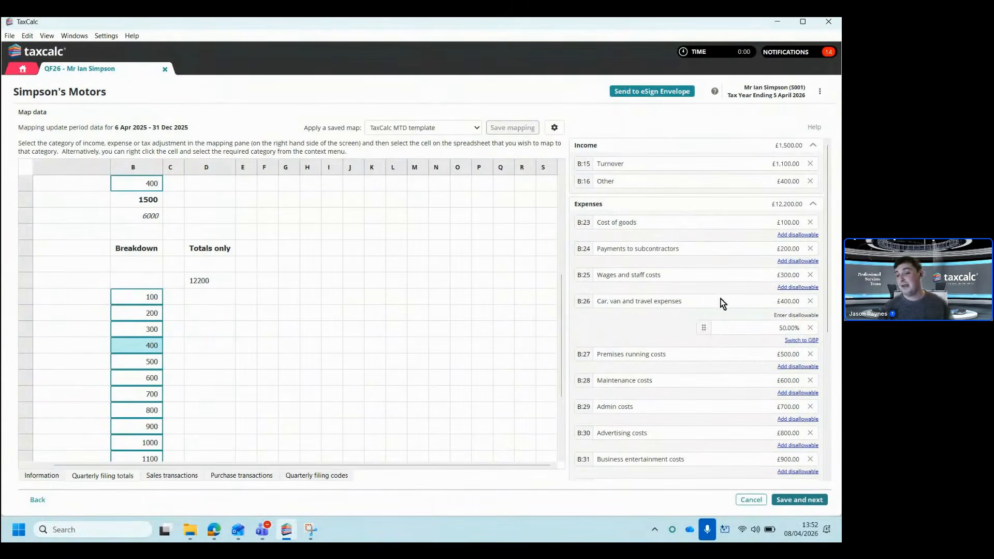
- Add a disallowable amount of £35 to Wages and staff costs, entered in GBP instead of as a percentage
{"action": "left_click", "coordinate": [793, 288]}
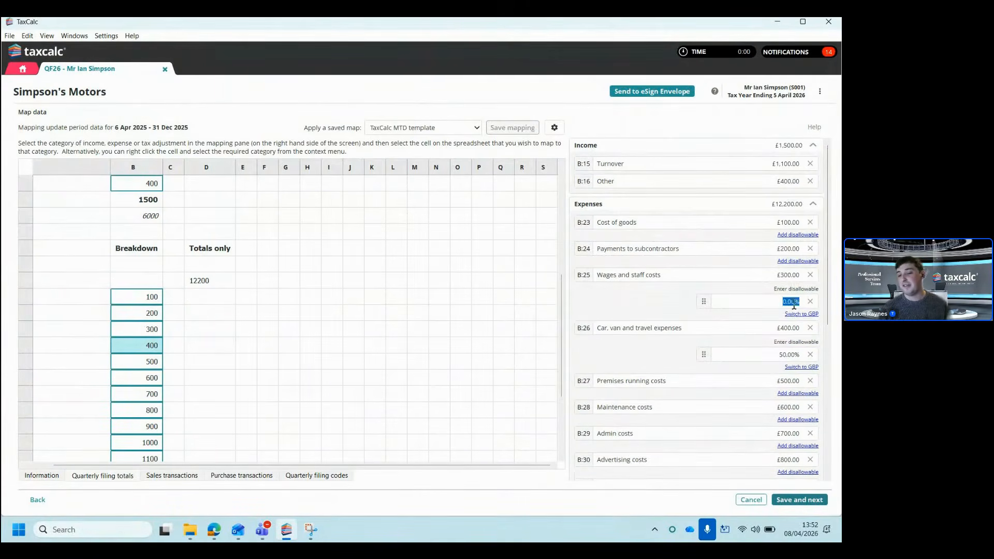
{"action": "left_click", "coordinate": [790, 300]}
{"action": "type", "text": "35"}
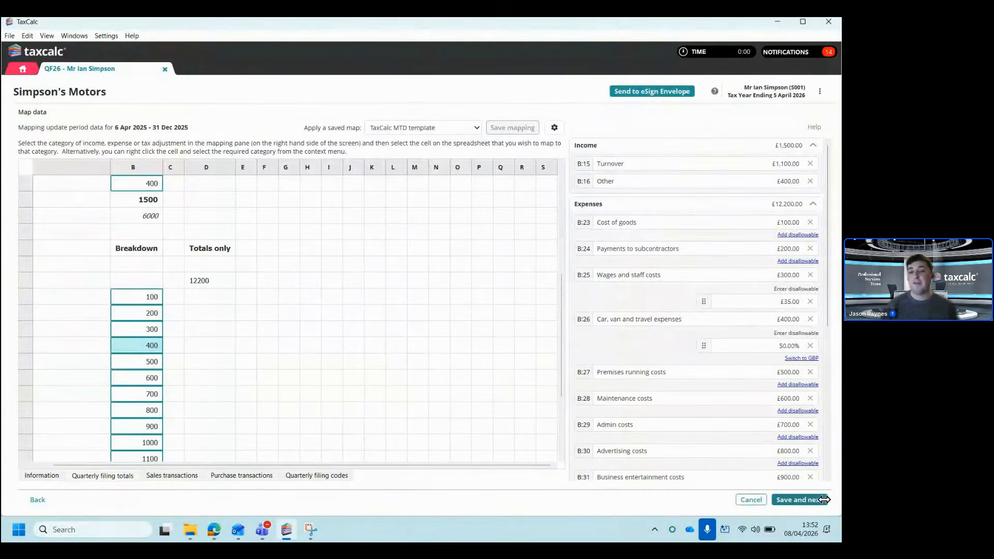
- Save the mapped data and continue past the invalid data warning to the data import summary
{"action": "scroll", "coordinate": [694, 417], "scroll_direction": "down", "scroll_amount": 1}
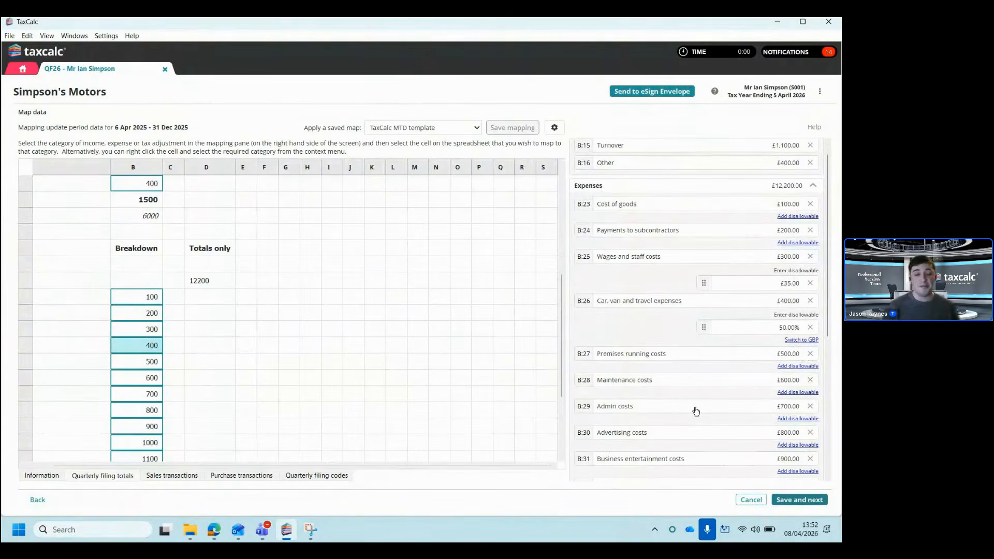
{"action": "left_click", "coordinate": [803, 501]}
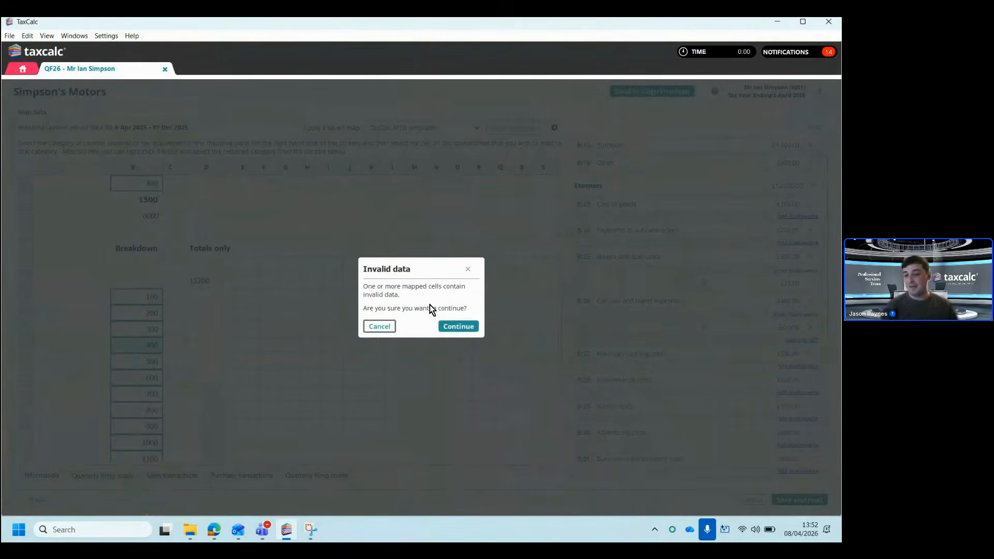
{"action": "left_click", "coordinate": [462, 326]}
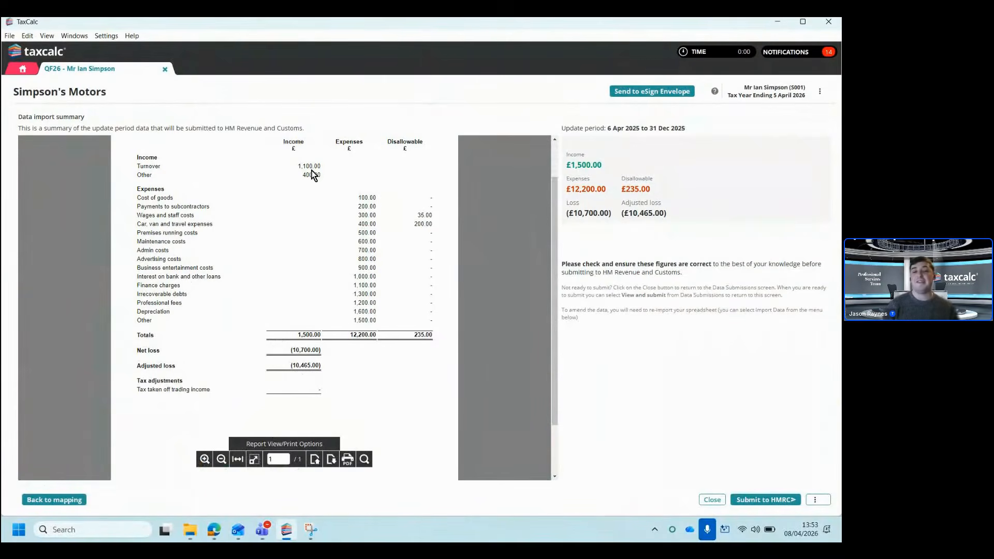
- Review the income, expense and disallowable figures in the import summary, and close it without submitting to HMRC
{"action": "scroll", "coordinate": [309, 165], "scroll_direction": "up", "scroll_amount": 1}
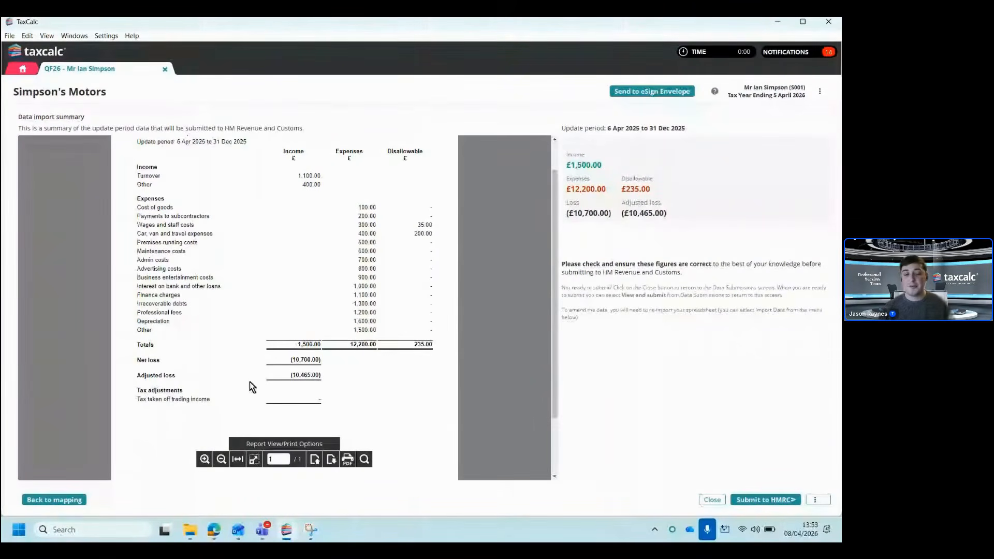
{"action": "left_click", "coordinate": [71, 501]}
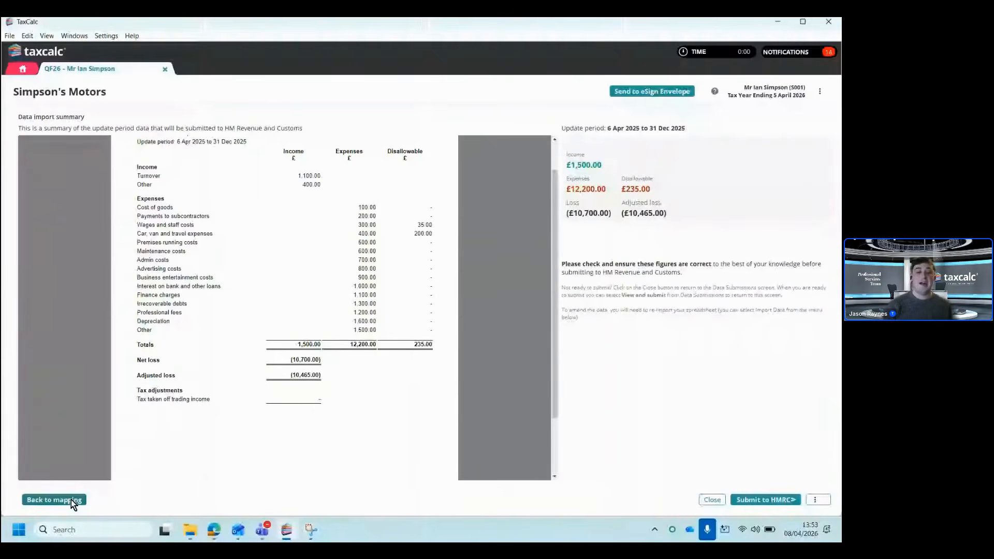
{"action": "left_click", "coordinate": [70, 499]}
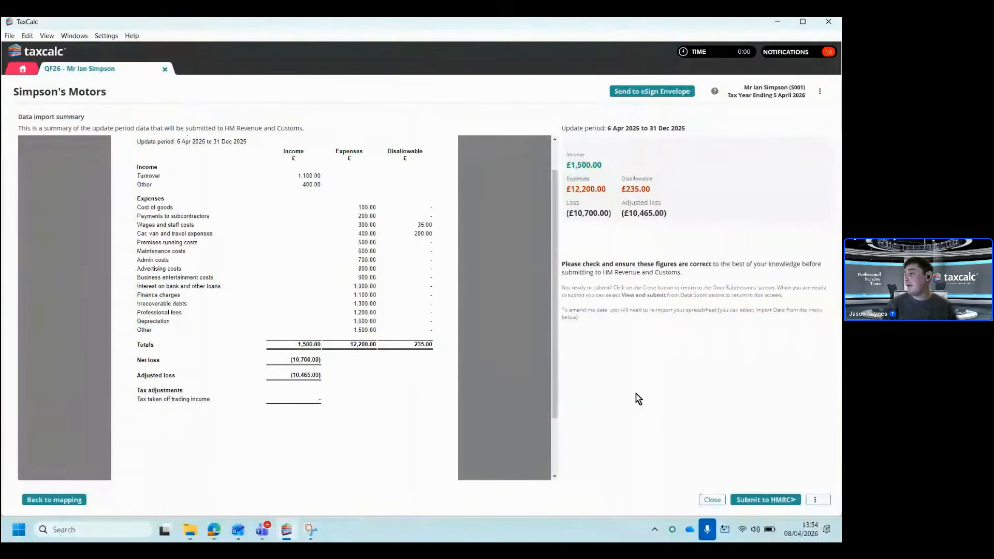
{"action": "left_click", "coordinate": [647, 96]}
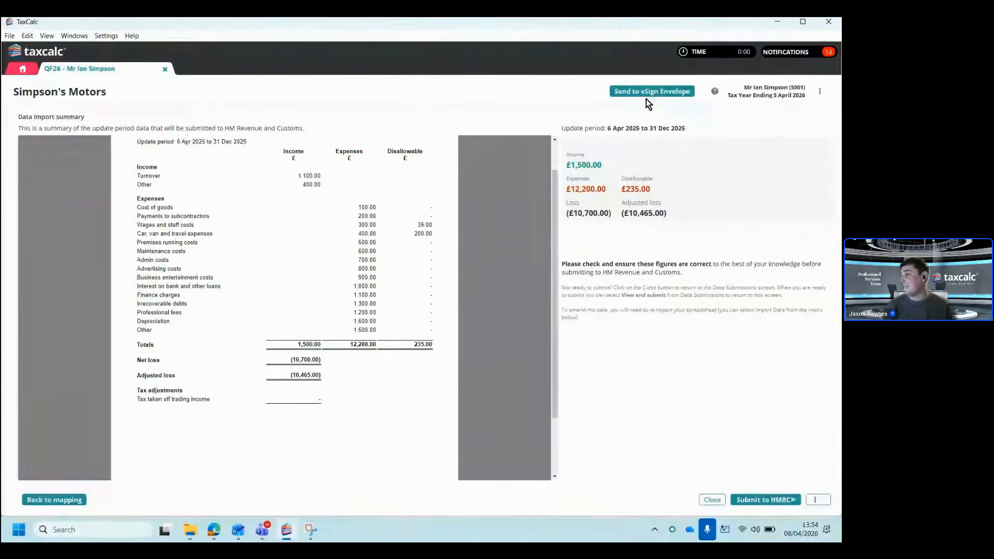
{"action": "mouse_move", "coordinate": [472, 304]}
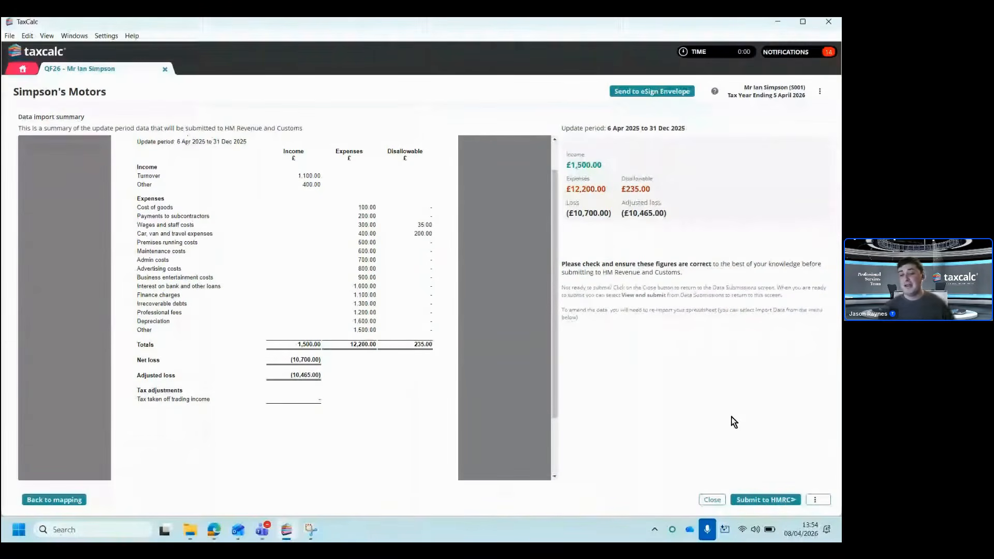
{"action": "left_click", "coordinate": [712, 500]}
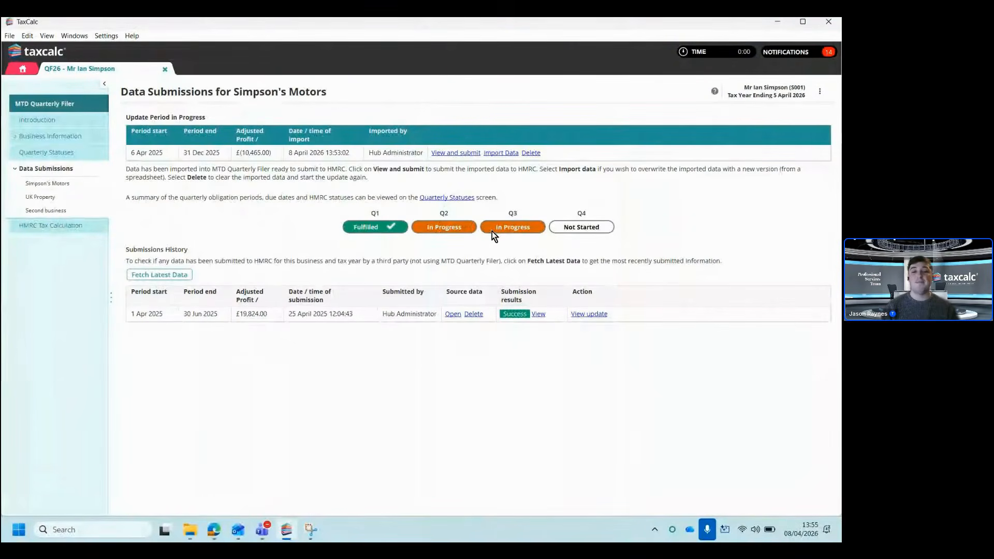
- Check the businesses' Quarterly Statuses and Data Submissions, and open the HMRC Tax Calculation page
{"action": "left_click", "coordinate": [47, 155]}
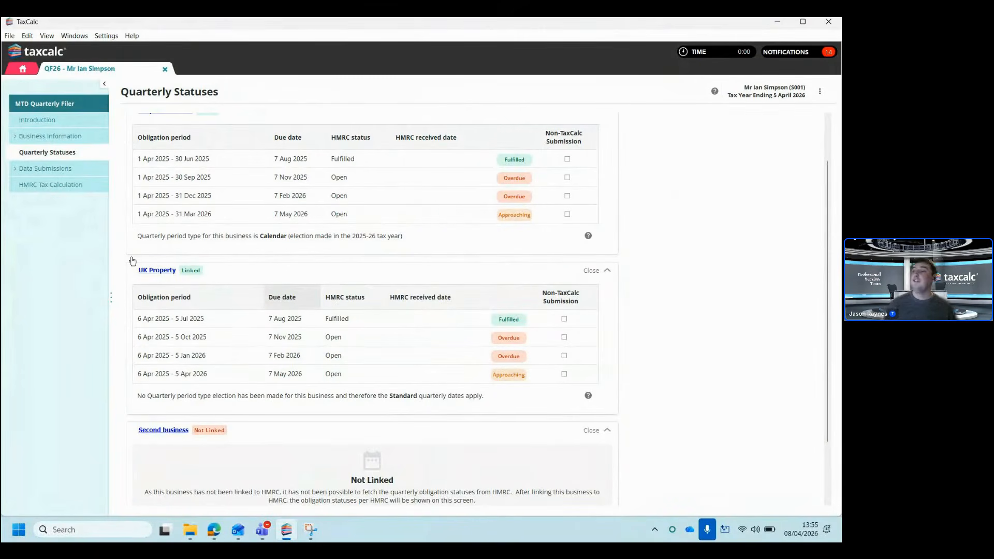
{"action": "left_click", "coordinate": [56, 166]}
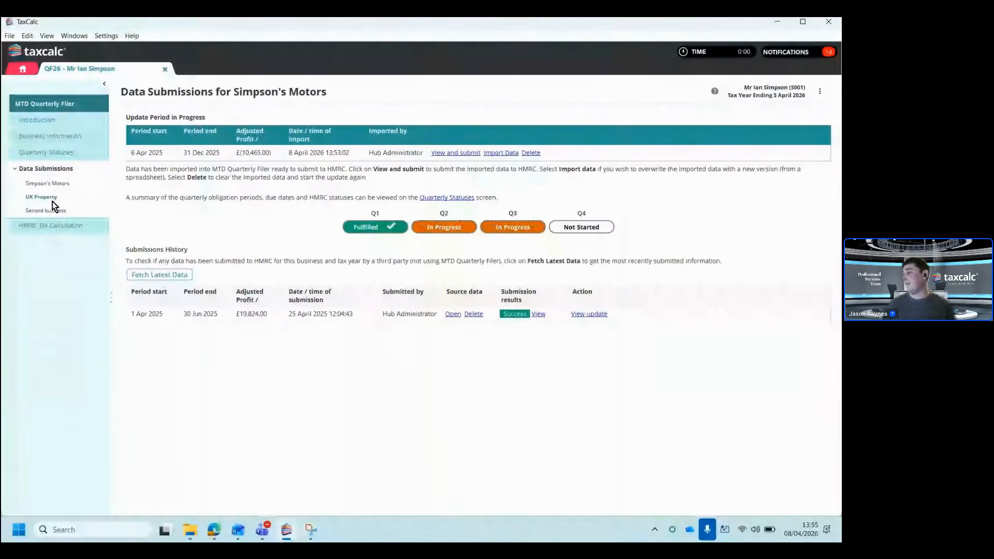
{"action": "left_click", "coordinate": [72, 228]}
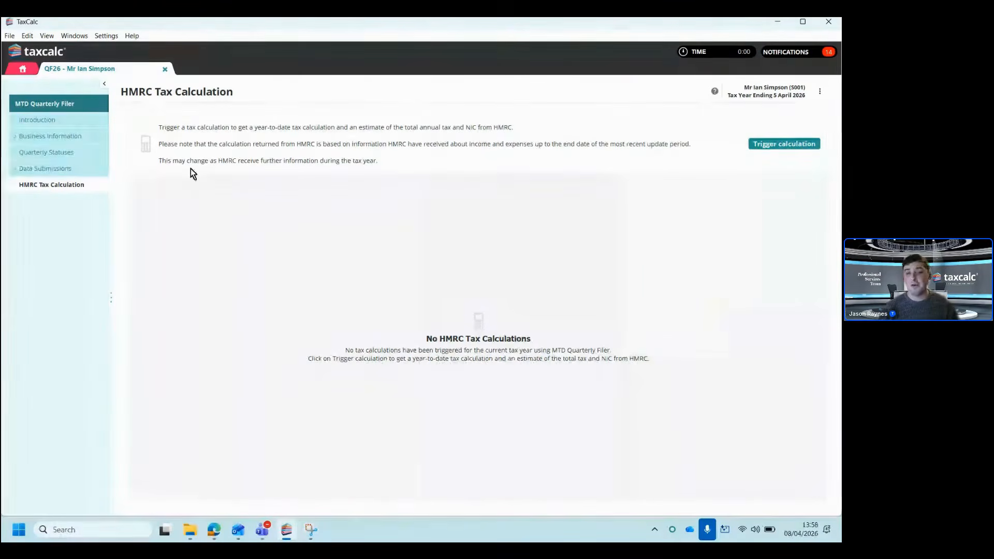
- Close the client's quarterly filing and switch to the Engager active clients list in the browser
{"action": "left_click", "coordinate": [164, 69]}
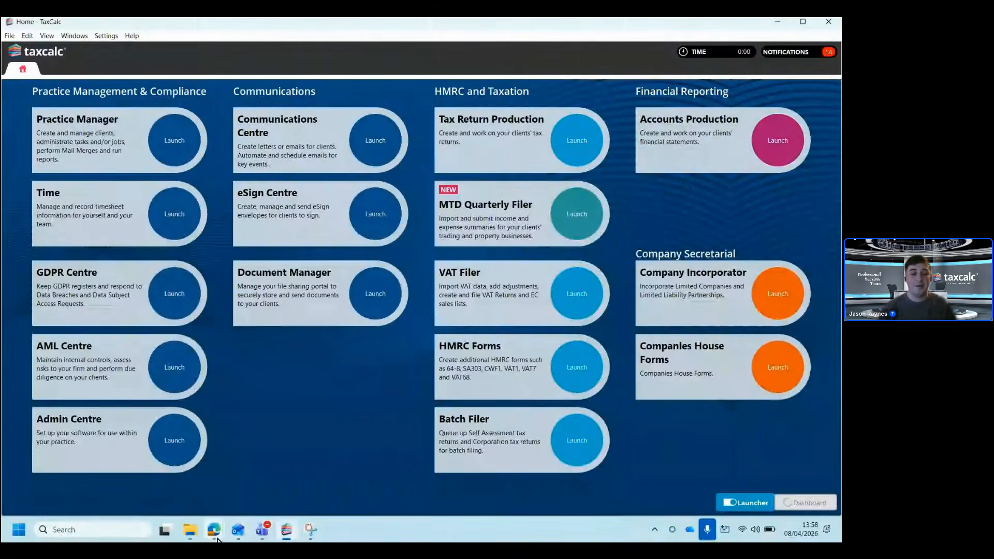
{"action": "mouse_move", "coordinate": [217, 540]}
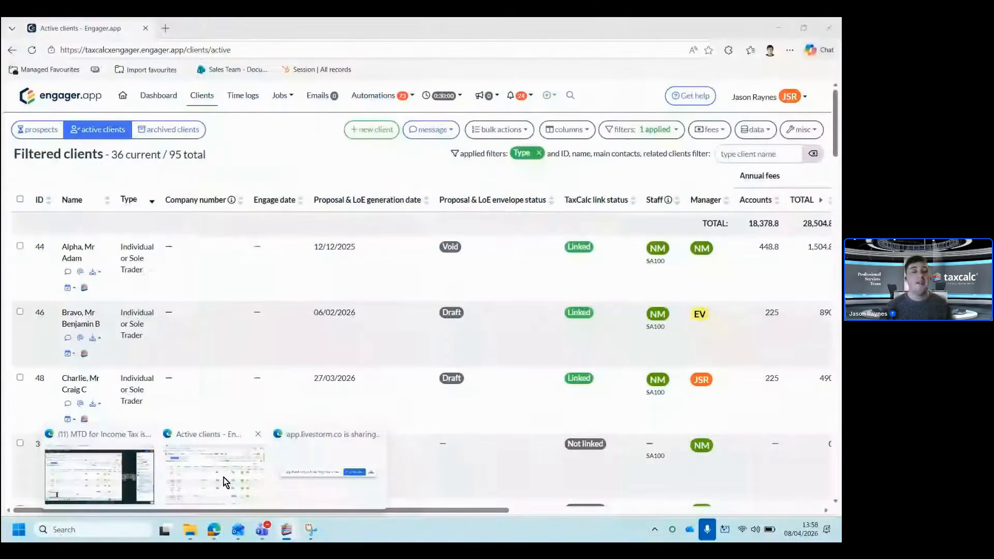
{"action": "left_click", "coordinate": [226, 482]}
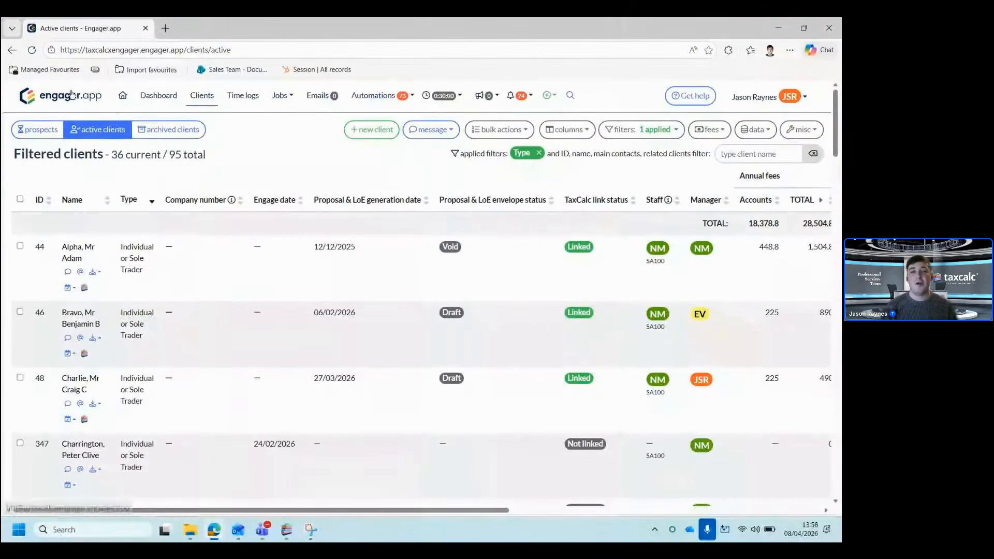
{"action": "key", "text": "ctrl"}
{"action": "key", "text": "ctrl"}
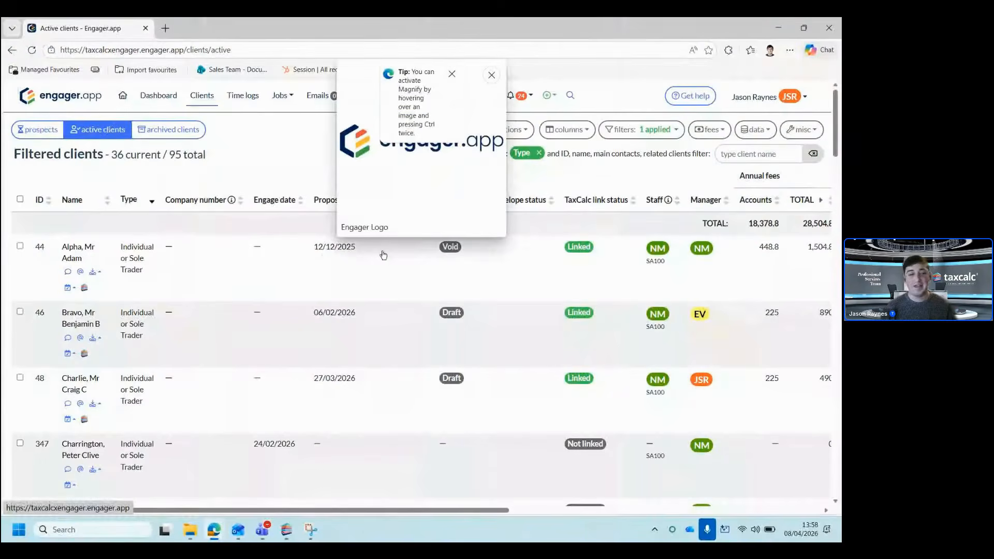
{"action": "left_click", "coordinate": [490, 77]}
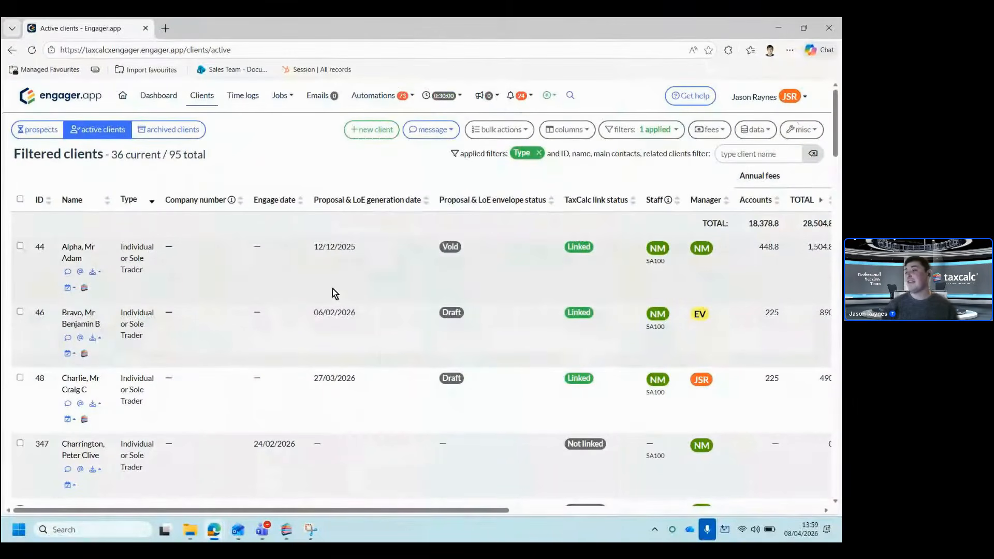
- Select all the filtered clients and open a new bulk e-mail addressed to them
{"action": "scroll", "coordinate": [328, 289], "scroll_direction": "down", "scroll_amount": 1}
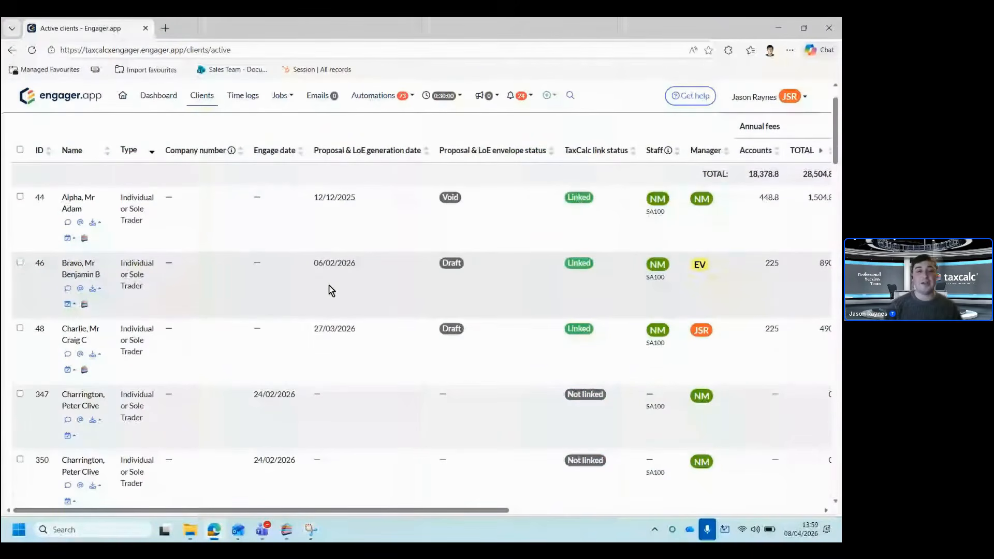
{"action": "scroll", "coordinate": [330, 287], "scroll_direction": "up", "scroll_amount": 1}
{"action": "scroll", "coordinate": [329, 284], "scroll_direction": "up", "scroll_amount": 1}
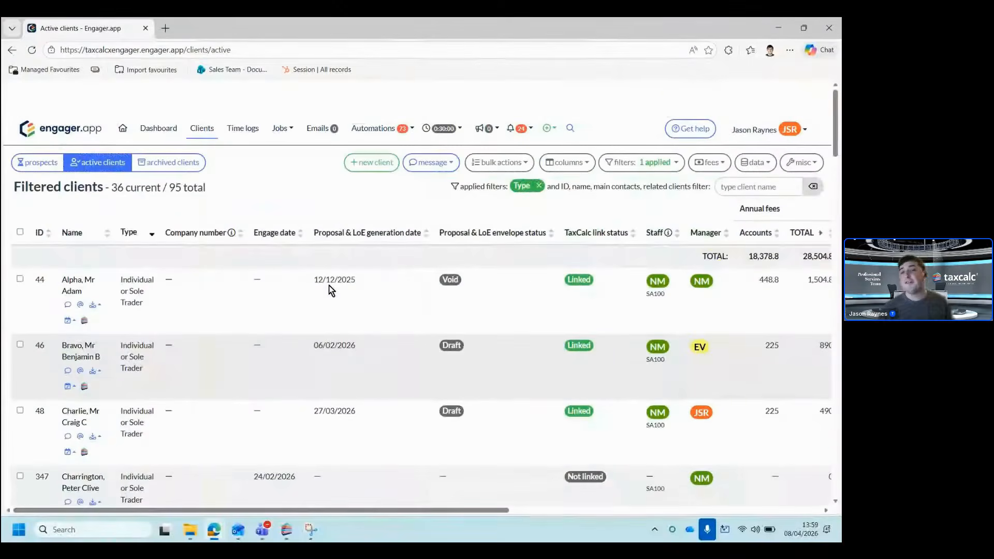
{"action": "scroll", "coordinate": [328, 285], "scroll_direction": "down", "scroll_amount": 1}
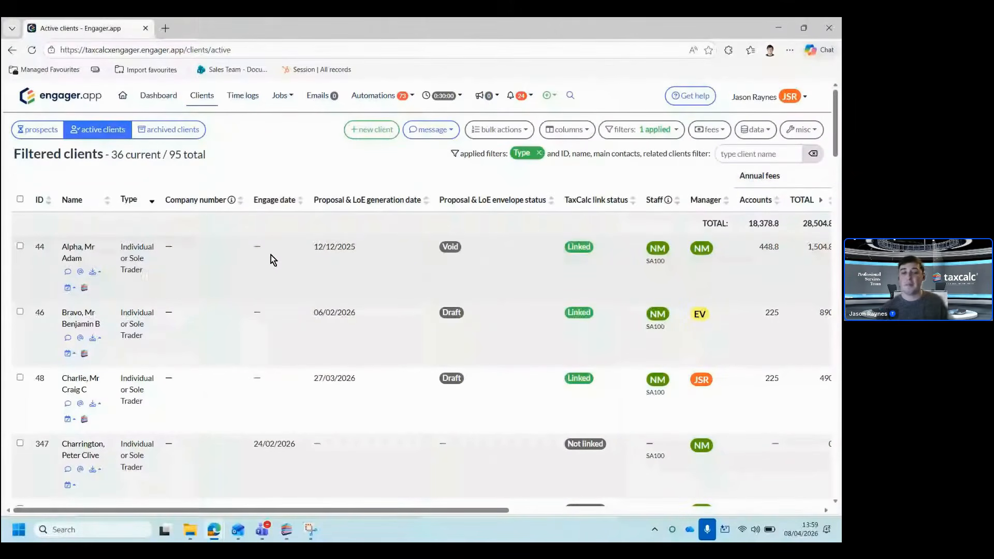
{"action": "left_click", "coordinate": [21, 200]}
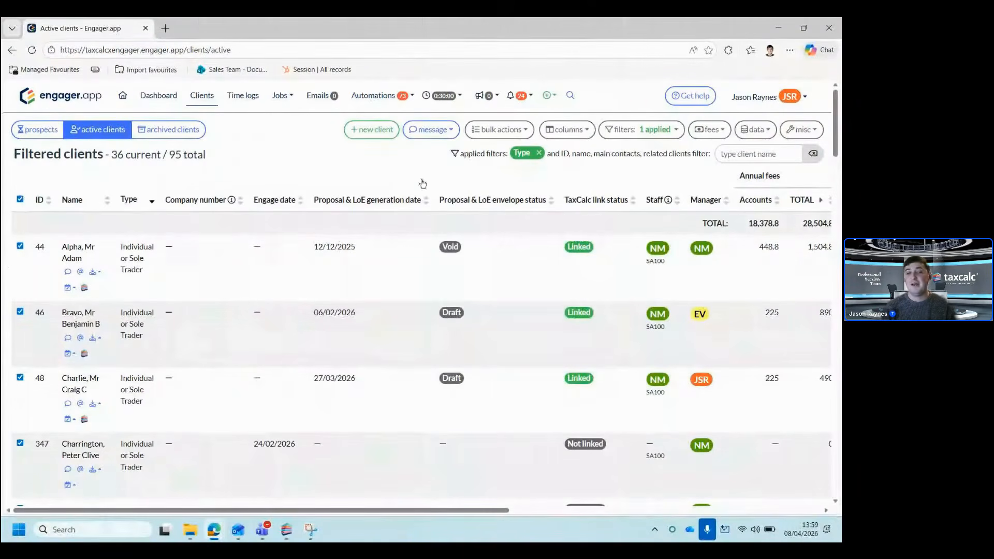
{"action": "left_click", "coordinate": [442, 138]}
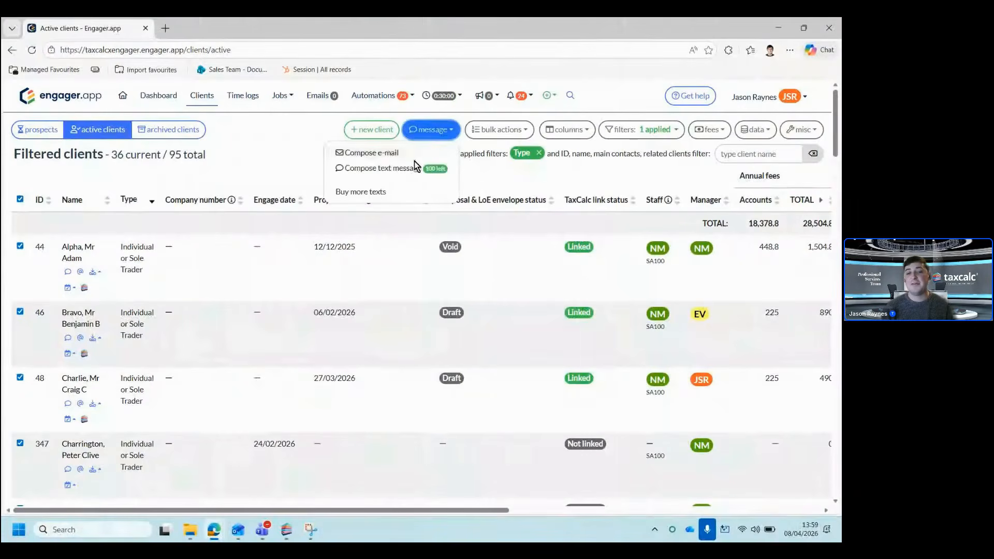
{"action": "left_click", "coordinate": [380, 152]}
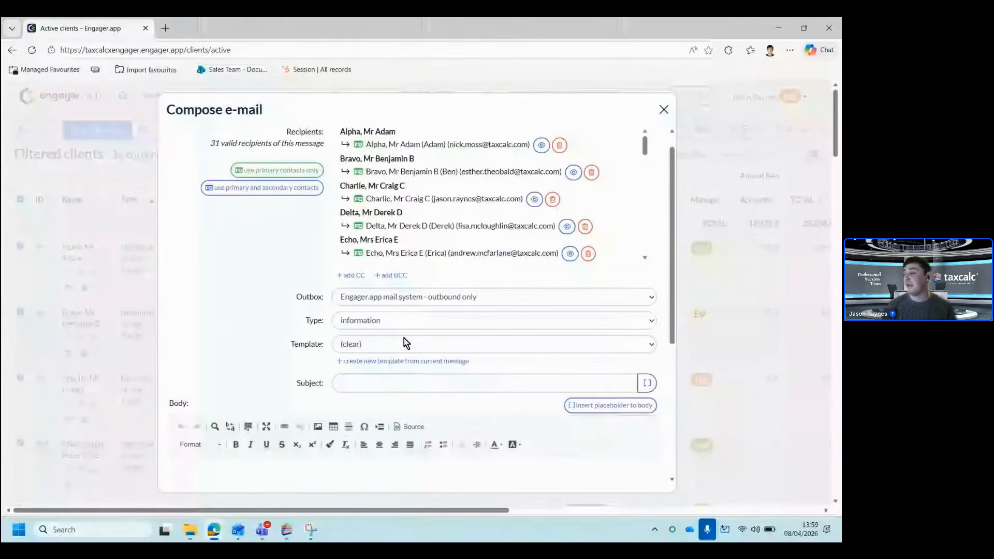
- Examine the e-mail's body, attachment area and available templates, and close the message without sending it
{"action": "scroll", "coordinate": [404, 338], "scroll_direction": "down", "scroll_amount": 4}
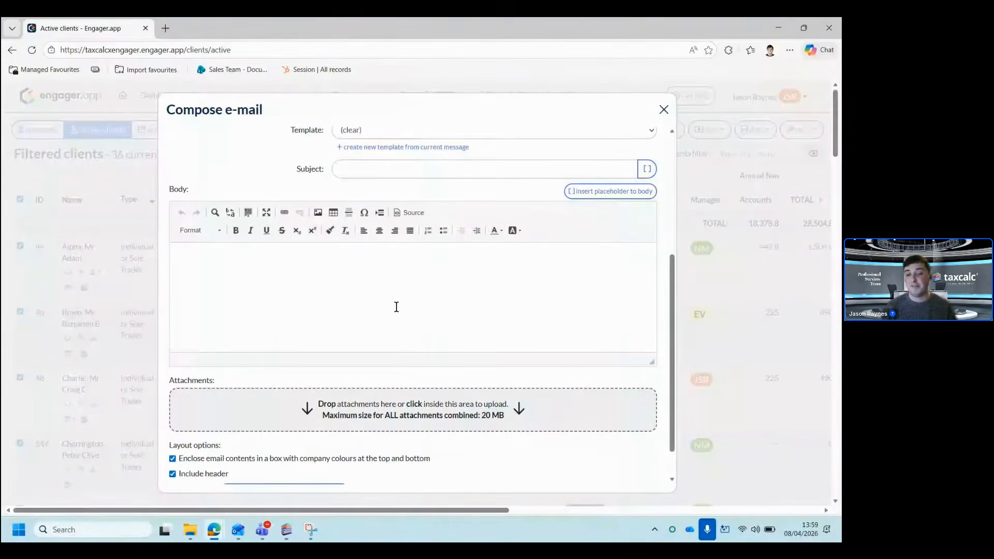
{"action": "scroll", "coordinate": [395, 307], "scroll_direction": "up", "scroll_amount": 2}
{"action": "left_click", "coordinate": [371, 213]}
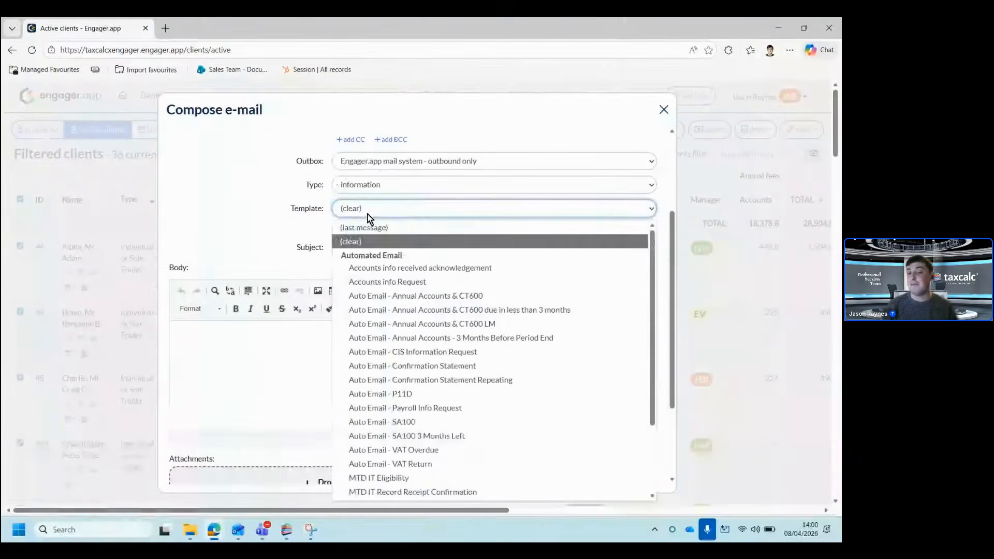
{"action": "left_click", "coordinate": [305, 215]}
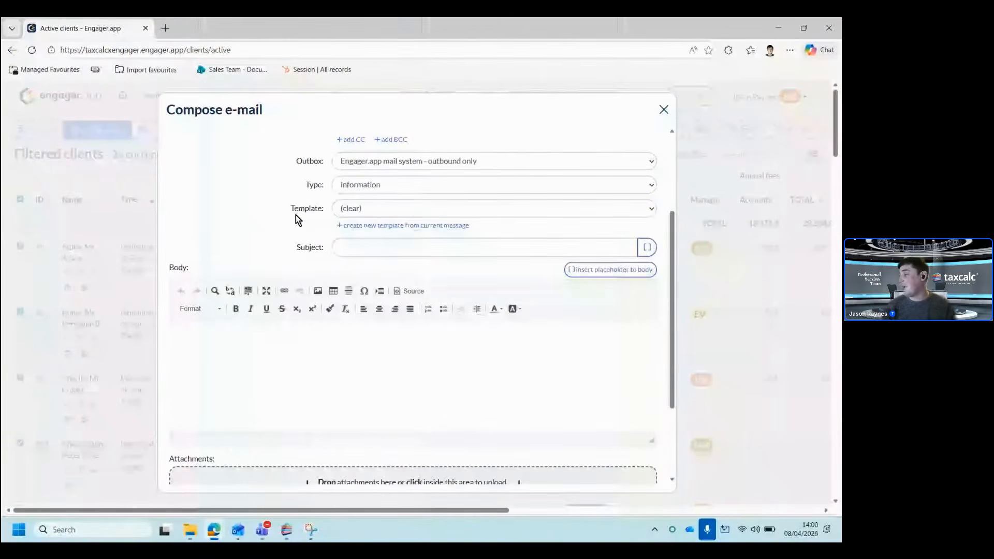
{"action": "left_click", "coordinate": [404, 334]}
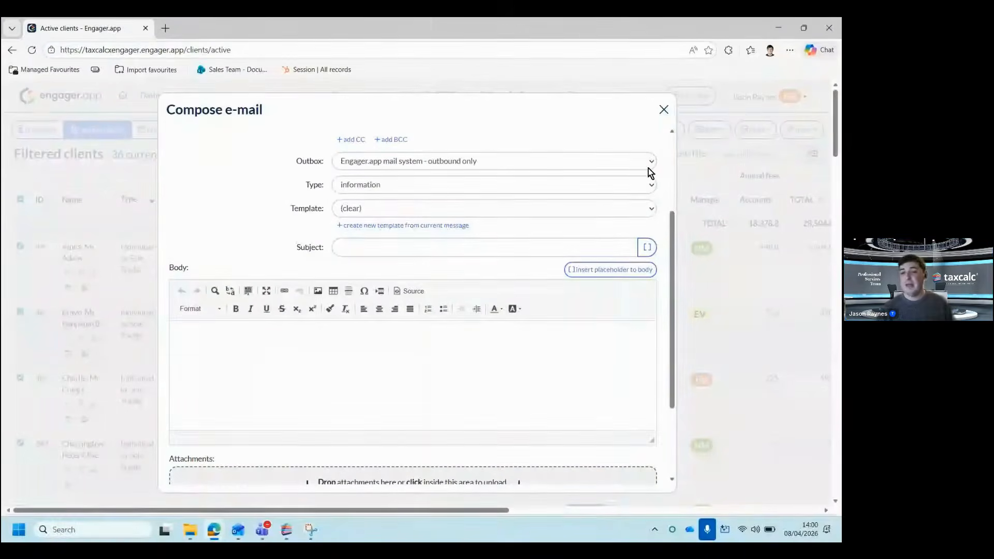
{"action": "left_click", "coordinate": [663, 110]}
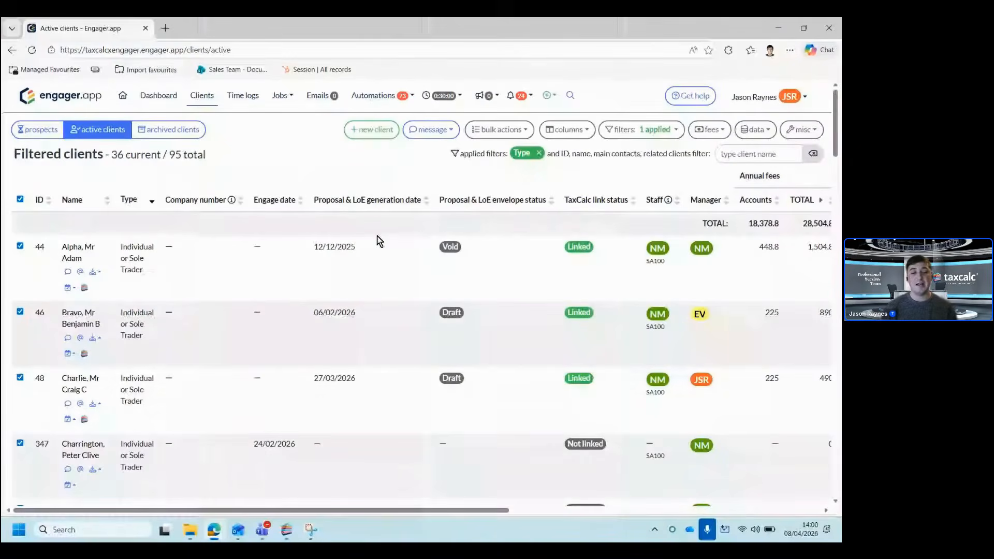
- Open the third filtered client's record and enable the MTD IT service in its services and pricing
{"action": "left_click", "coordinate": [72, 389]}
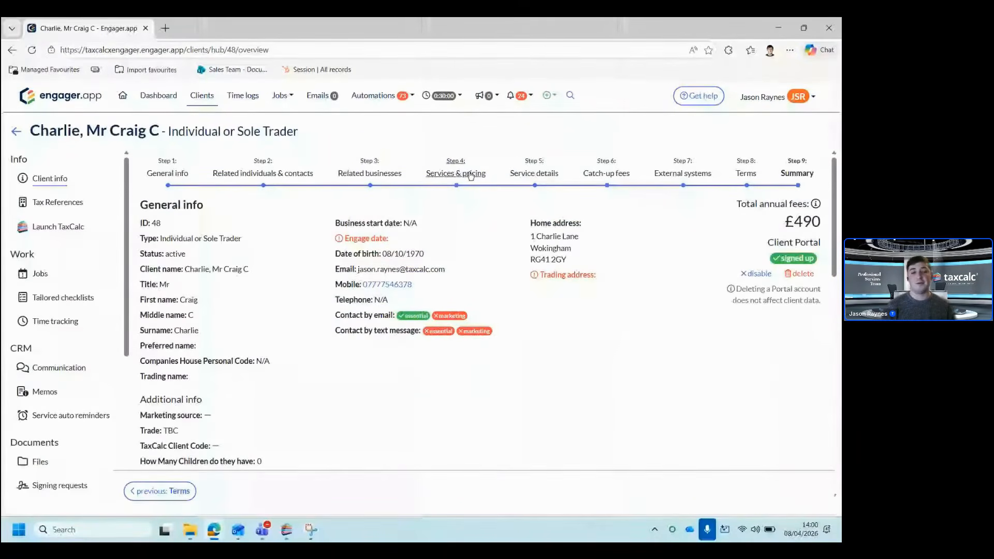
{"action": "left_click", "coordinate": [470, 176]}
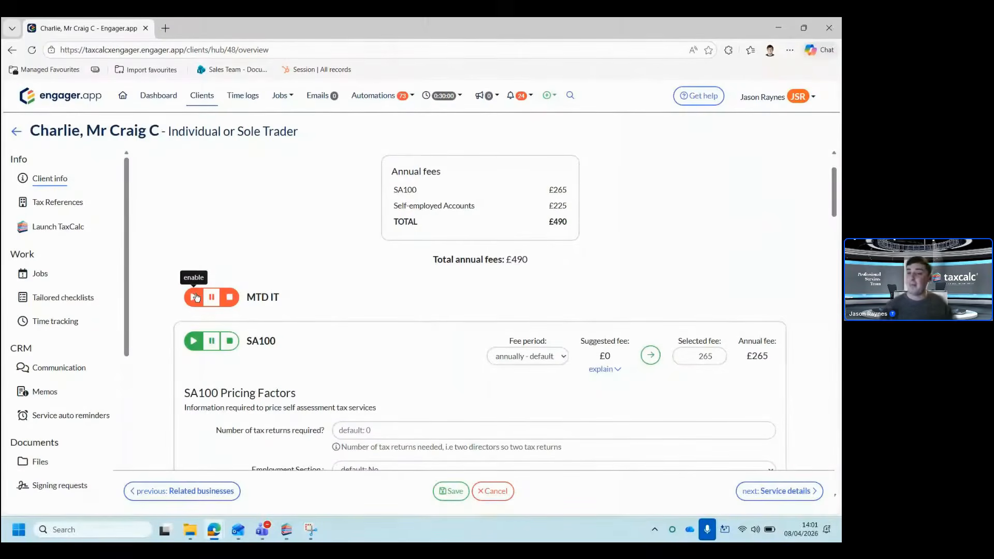
{"action": "scroll", "coordinate": [197, 298], "scroll_direction": "up", "scroll_amount": 1}
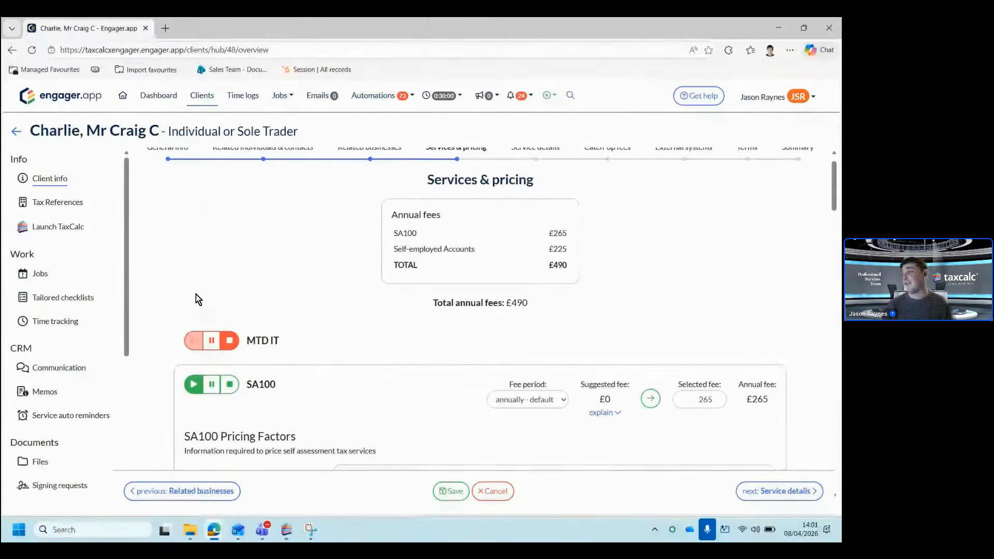
{"action": "left_click", "coordinate": [194, 341]}
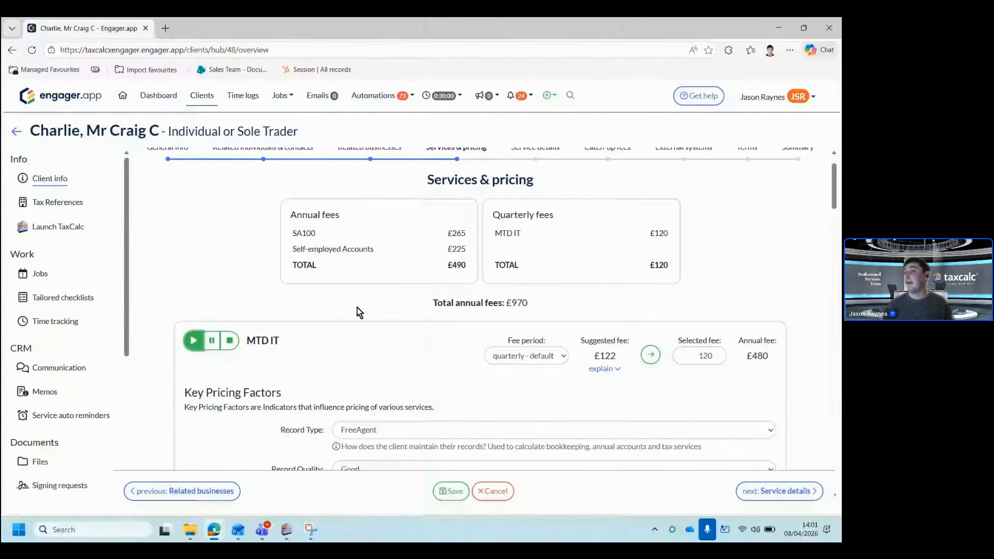
- Examine the MTD IT fee period and the options for record type, record quality and income sources, keeping the existing selections
{"action": "scroll", "coordinate": [672, 256], "scroll_direction": "down", "scroll_amount": 3}
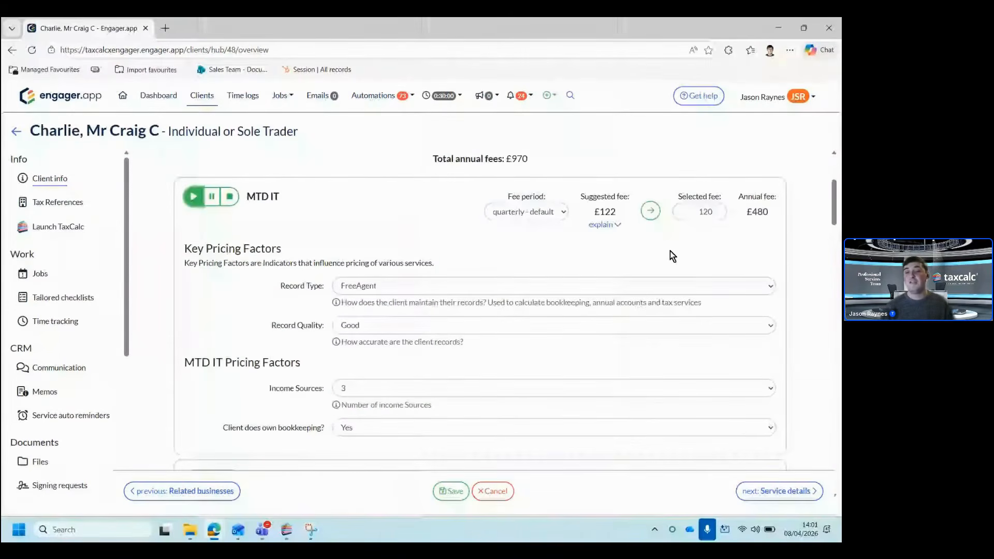
{"action": "left_click", "coordinate": [542, 215]}
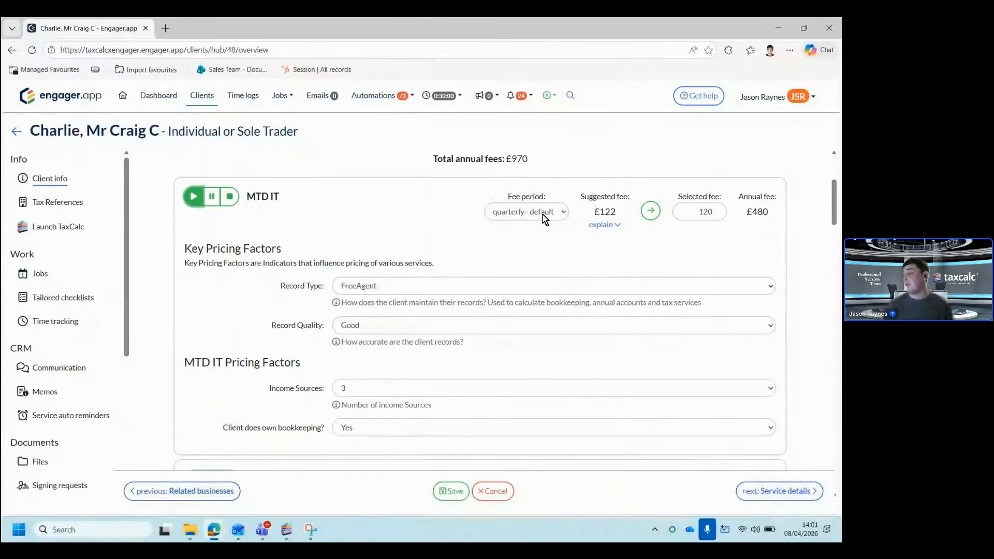
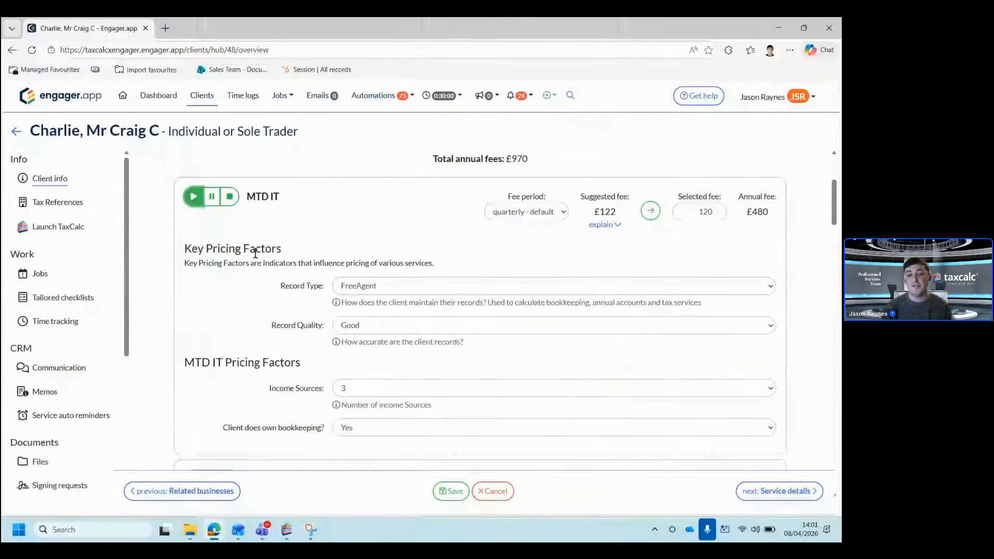
{"action": "left_click", "coordinate": [376, 295]}
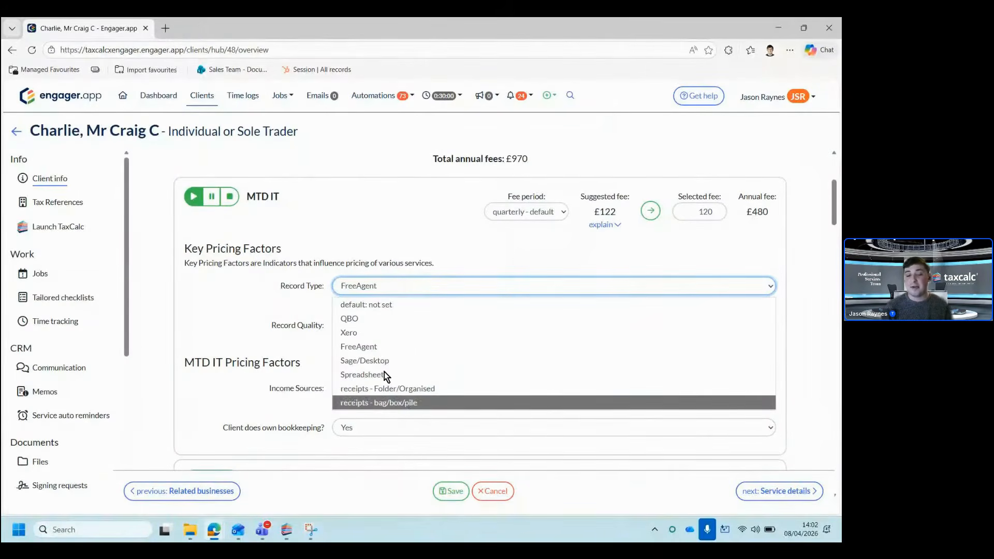
{"action": "left_click", "coordinate": [382, 347]}
{"action": "left_click", "coordinate": [382, 326]}
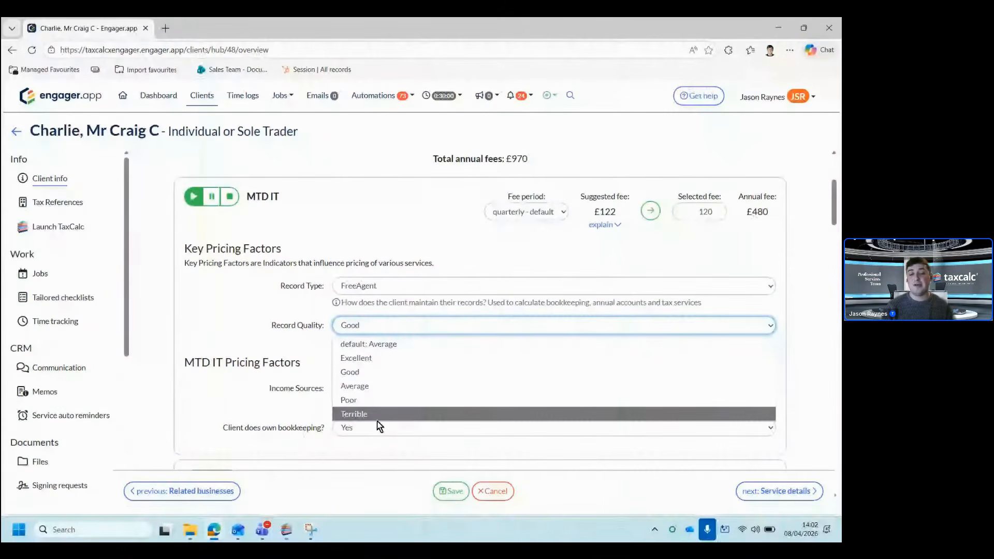
{"action": "left_click", "coordinate": [378, 428]}
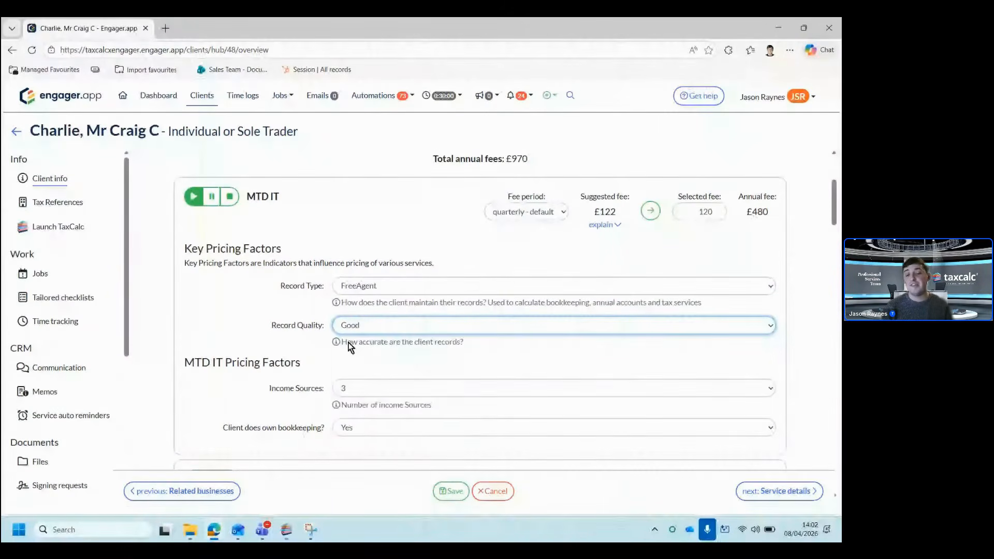
{"action": "left_click", "coordinate": [378, 392]}
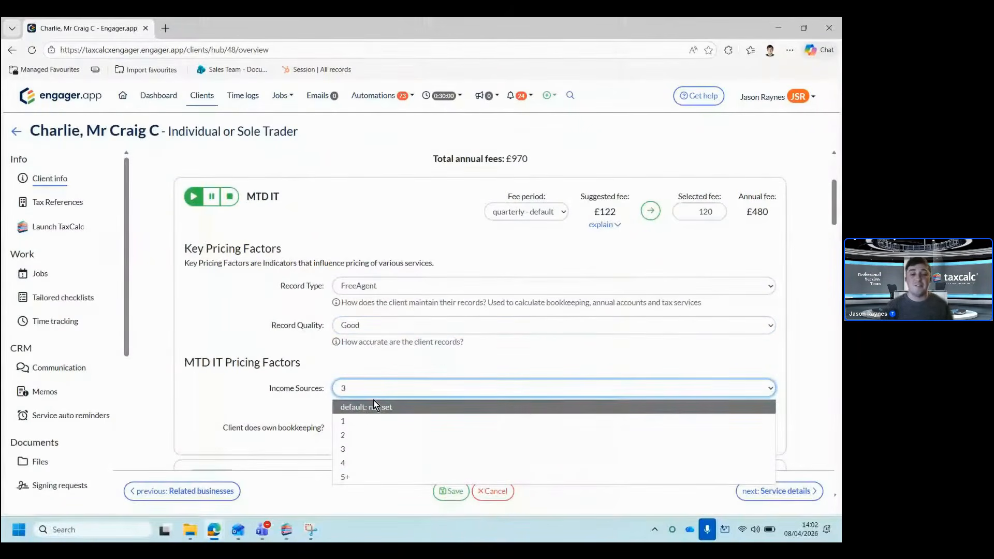
{"action": "left_click", "coordinate": [363, 387]}
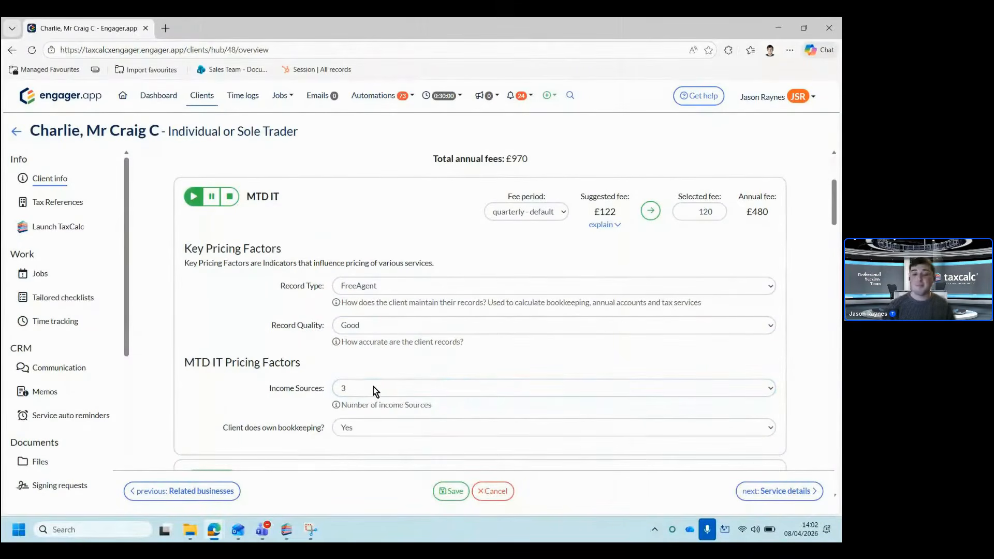
- Try No for whether the client does their own bookkeeping in the MTD IT pricing factors, and restore it to Yes
{"action": "scroll", "coordinate": [375, 391], "scroll_direction": "down", "scroll_amount": 1}
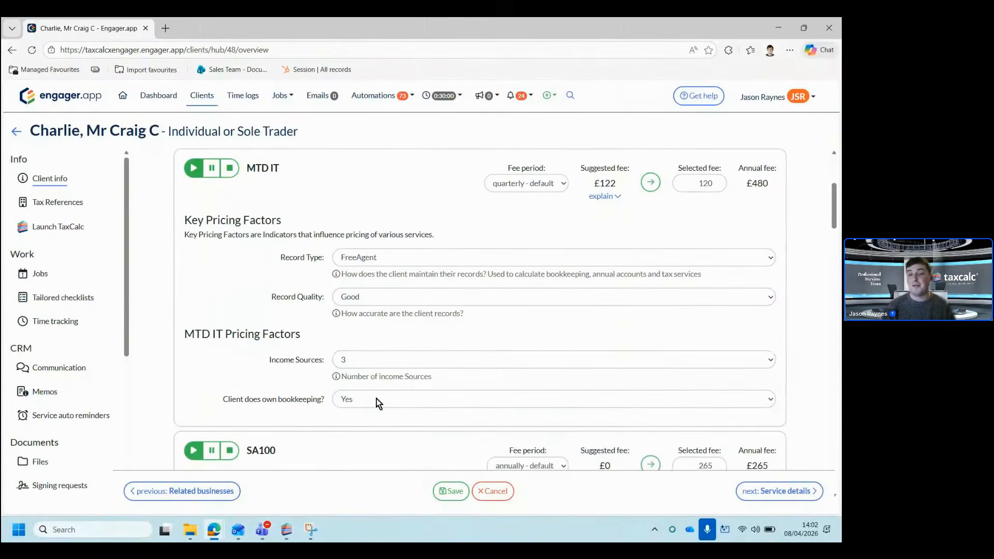
{"action": "left_click", "coordinate": [377, 399]}
{"action": "left_click", "coordinate": [377, 443]}
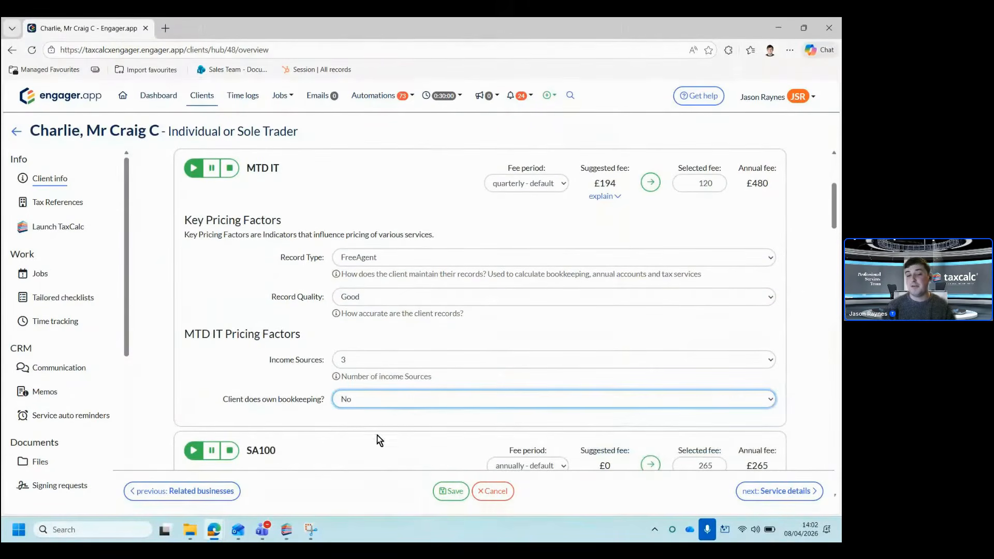
{"action": "left_click", "coordinate": [427, 406]}
{"action": "left_click", "coordinate": [428, 429]}
{"action": "key", "text": "ctrl"}
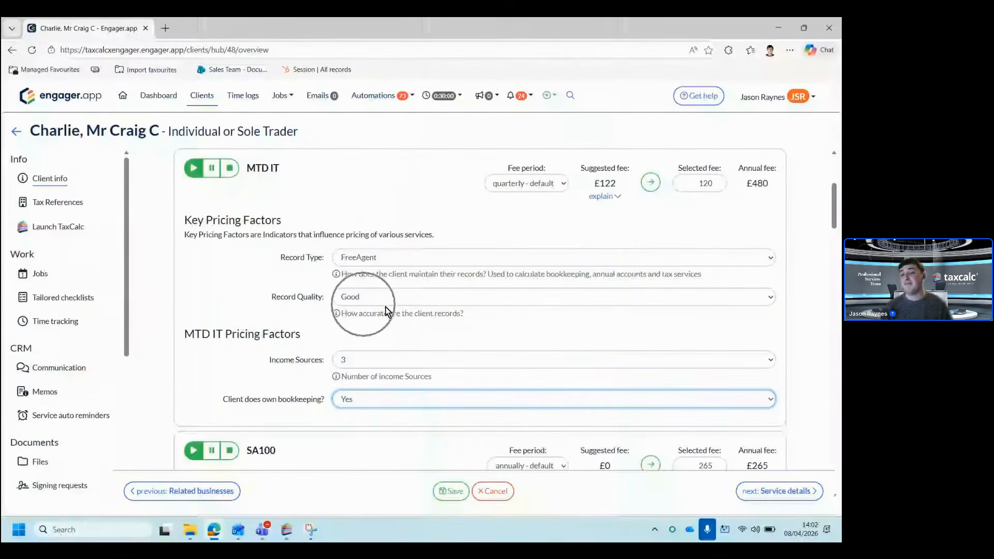
{"action": "key", "text": "ctrl"}
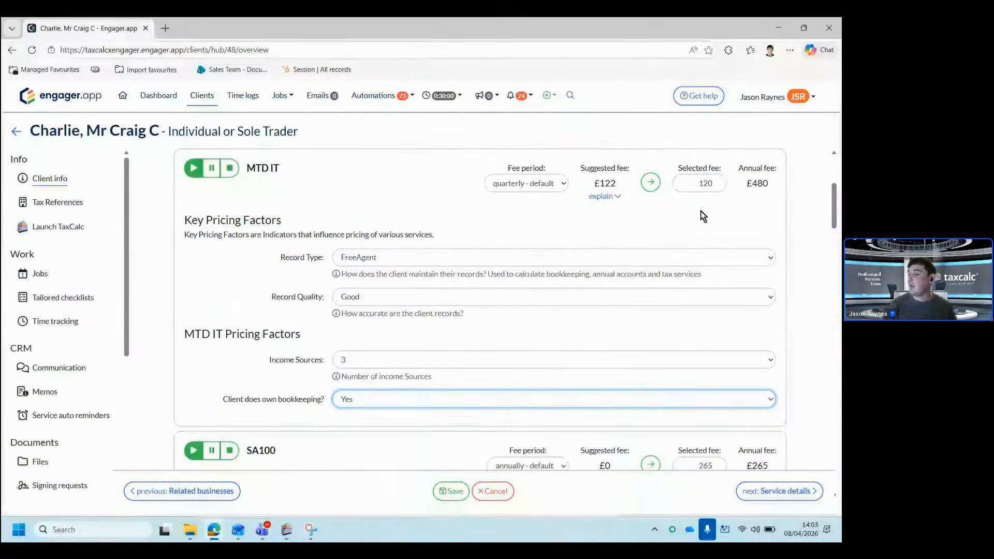
- Review the client's annual and quarterly fees, and open the service details with the MTD IT phases expanded
{"action": "scroll", "coordinate": [648, 255], "scroll_direction": "up", "scroll_amount": 2}
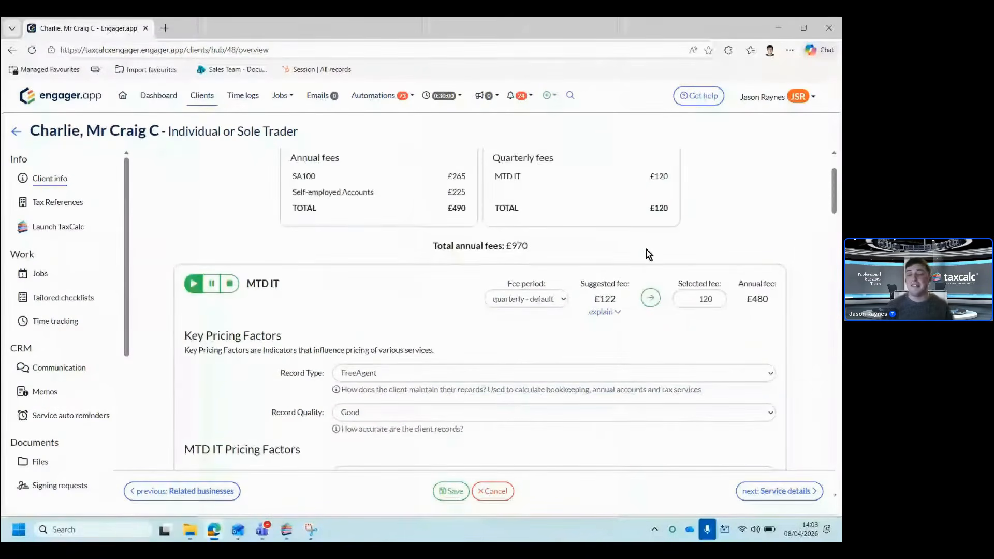
{"action": "scroll", "coordinate": [418, 378], "scroll_direction": "down", "scroll_amount": 2}
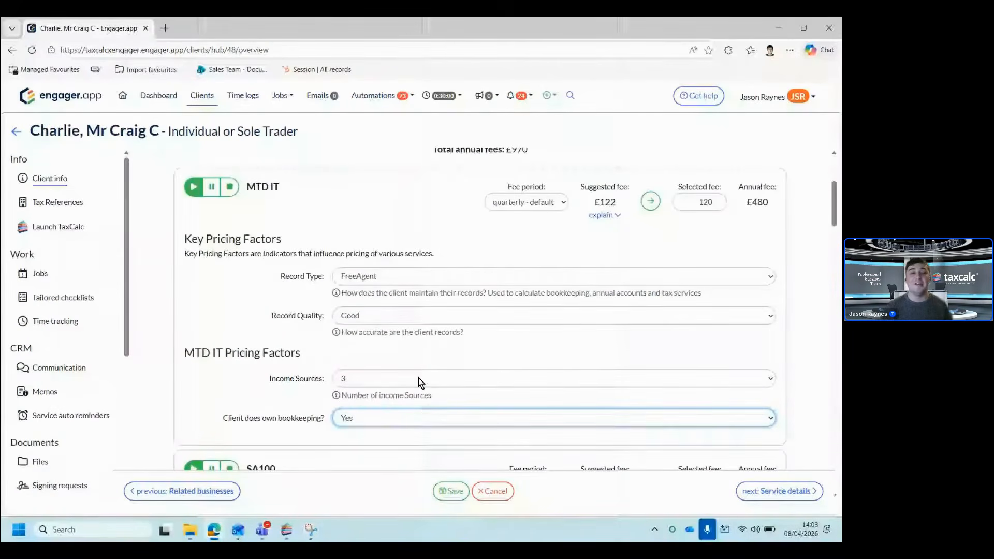
{"action": "scroll", "coordinate": [419, 378], "scroll_direction": "up", "scroll_amount": 4}
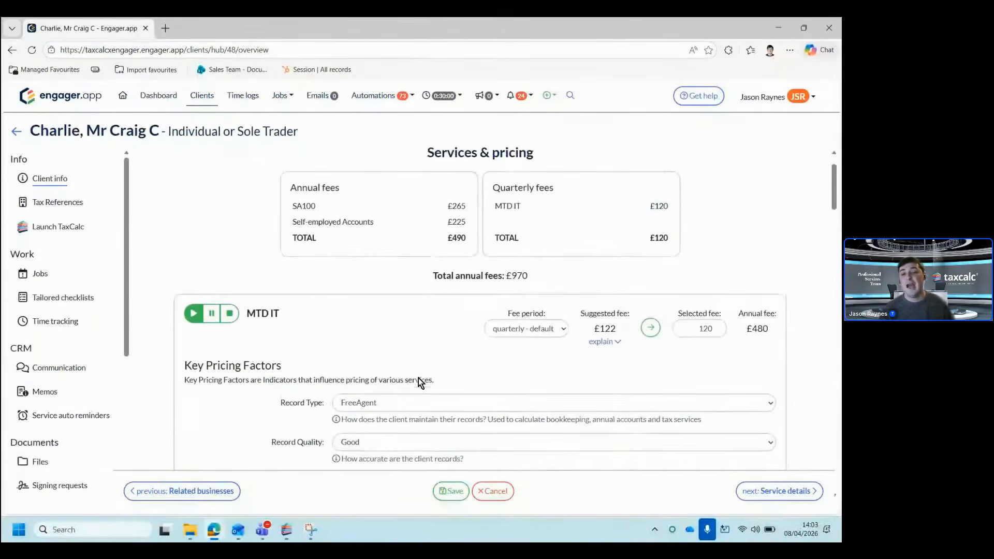
{"action": "scroll", "coordinate": [410, 293], "scroll_direction": "down", "scroll_amount": 1}
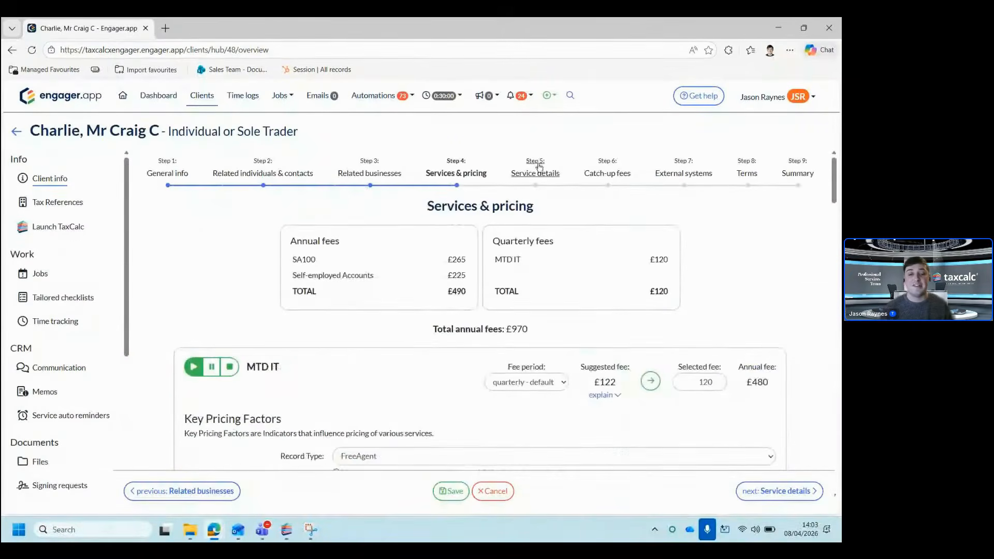
{"action": "left_click", "coordinate": [538, 166]}
{"action": "scroll", "coordinate": [542, 276], "scroll_direction": "down", "scroll_amount": 3}
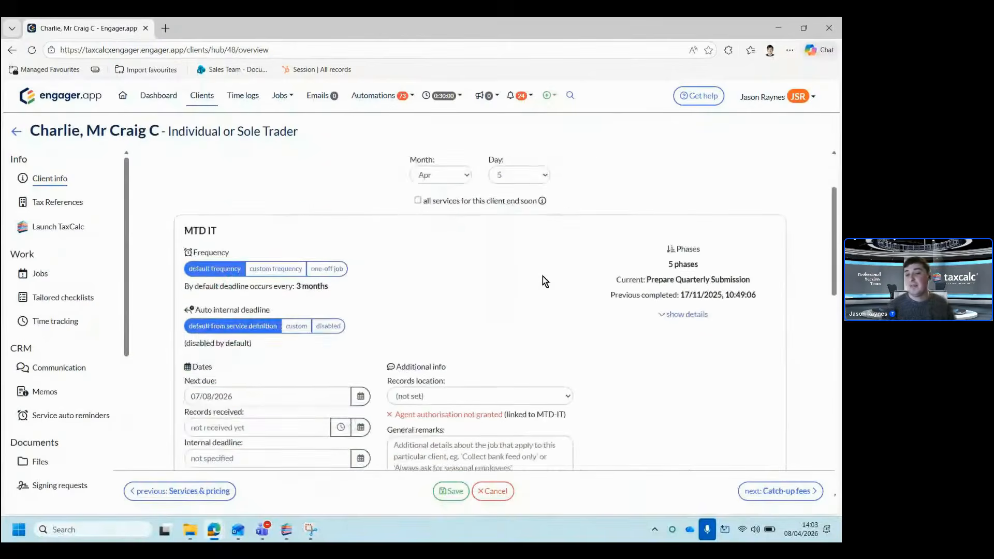
{"action": "left_click", "coordinate": [692, 270]}
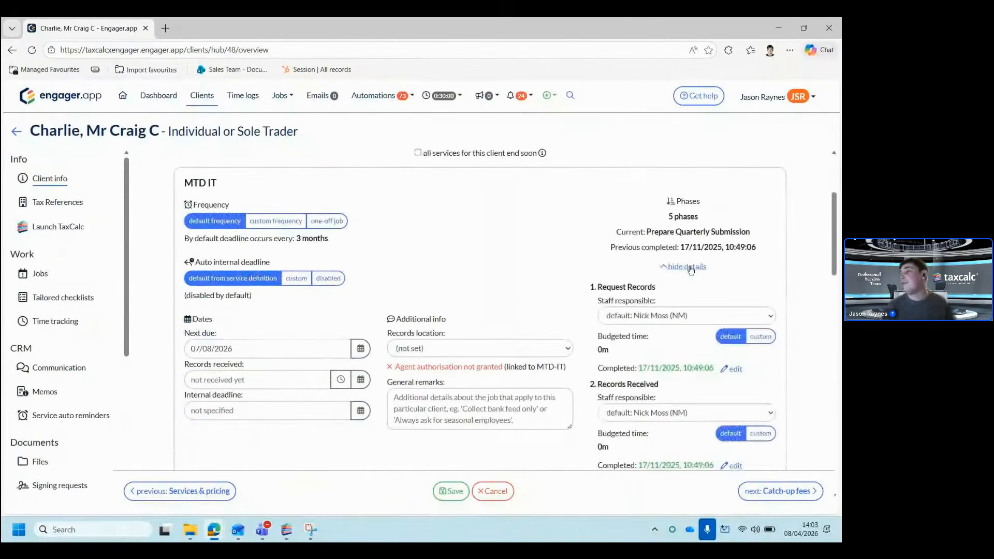
- Examine the MTD IT phases' responsible staff and completion status, along with the service's frequency, due date and additional information
{"action": "scroll", "coordinate": [690, 269], "scroll_direction": "down", "scroll_amount": 2}
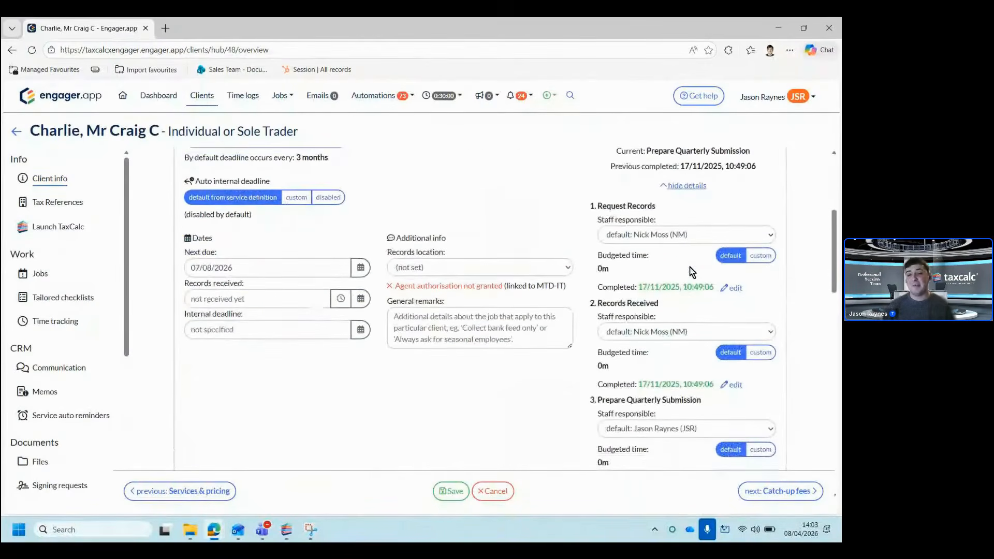
{"action": "scroll", "coordinate": [689, 267], "scroll_direction": "down", "scroll_amount": 1}
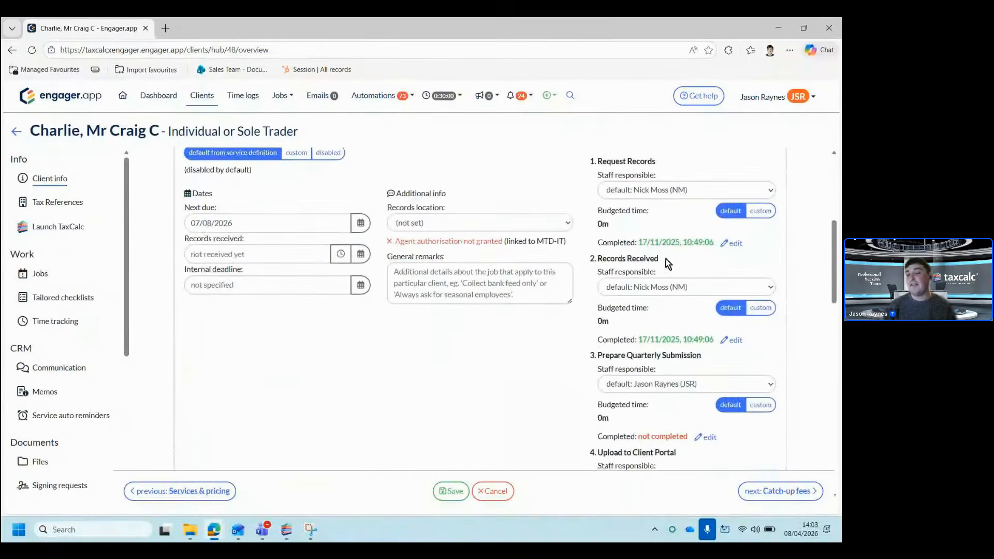
{"action": "scroll", "coordinate": [665, 265], "scroll_direction": "down", "scroll_amount": 4}
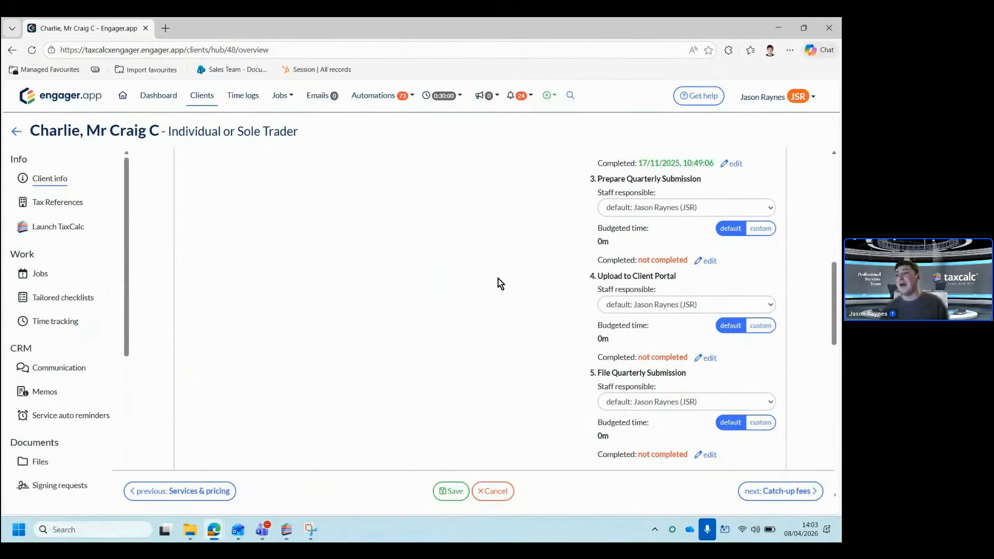
{"action": "scroll", "coordinate": [497, 279], "scroll_direction": "up", "scroll_amount": 2}
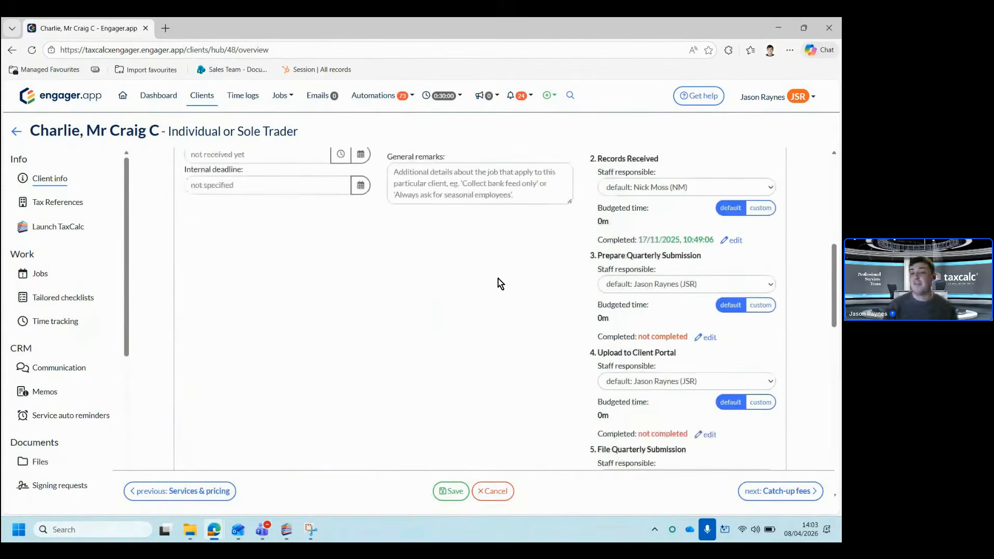
{"action": "scroll", "coordinate": [497, 279], "scroll_direction": "up", "scroll_amount": 1}
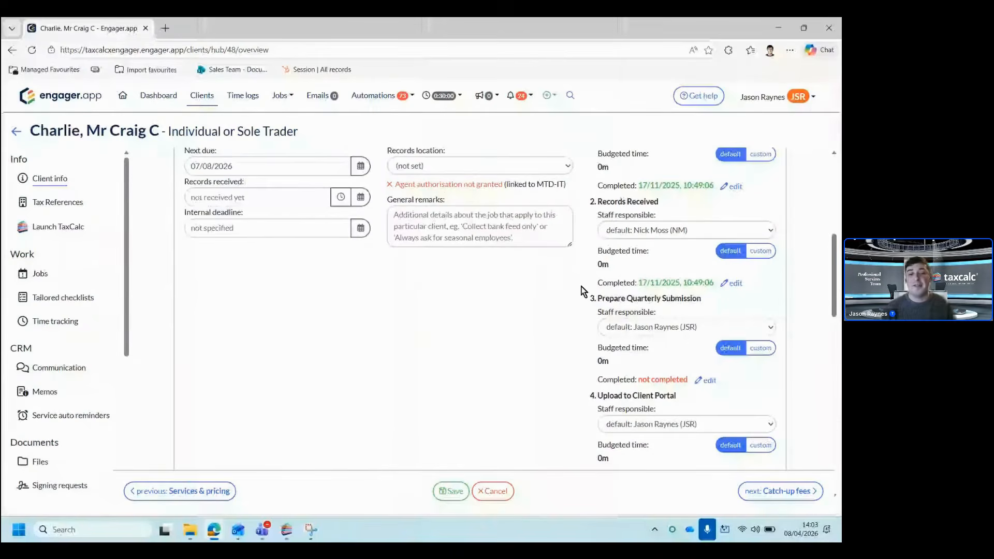
{"action": "scroll", "coordinate": [583, 291], "scroll_direction": "up", "scroll_amount": 3}
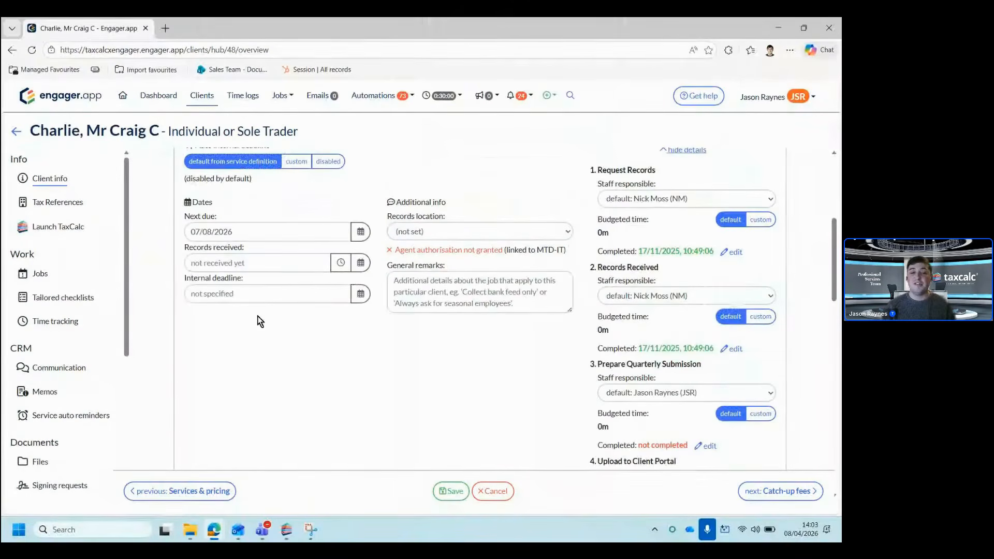
{"action": "scroll", "coordinate": [259, 322], "scroll_direction": "up", "scroll_amount": 3}
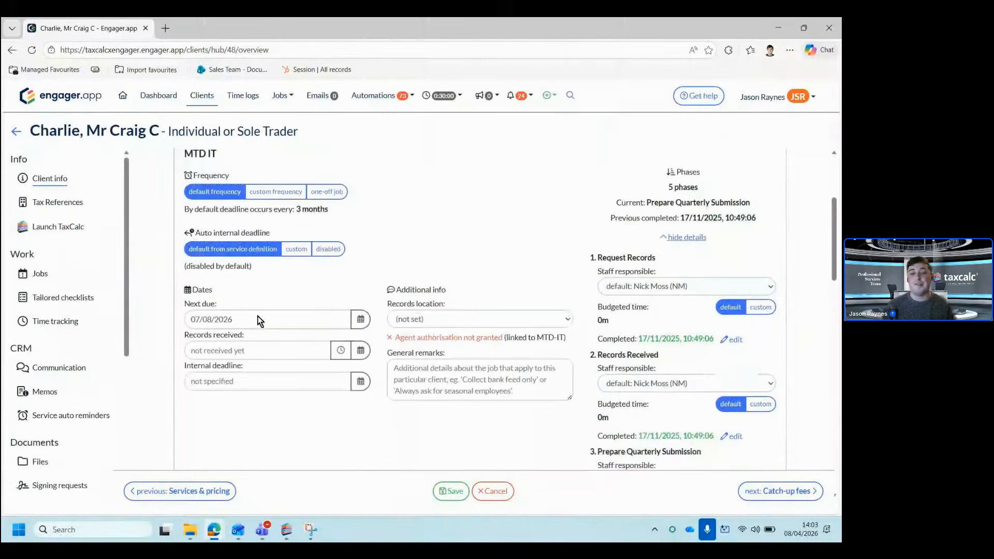
{"action": "key", "text": "ctrl"}
{"action": "scroll", "coordinate": [208, 321], "scroll_direction": "up", "scroll_amount": 1}
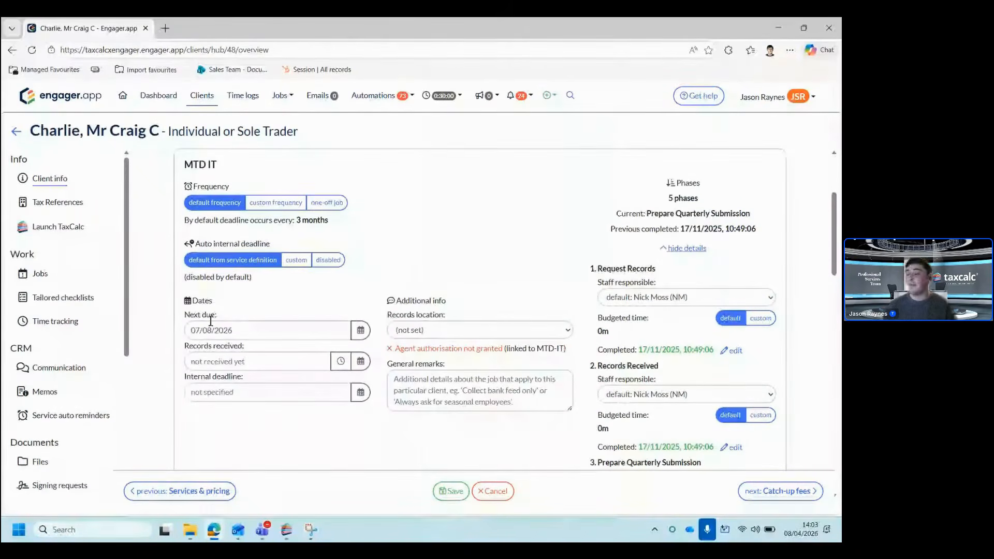
{"action": "scroll", "coordinate": [210, 321], "scroll_direction": "up", "scroll_amount": 1}
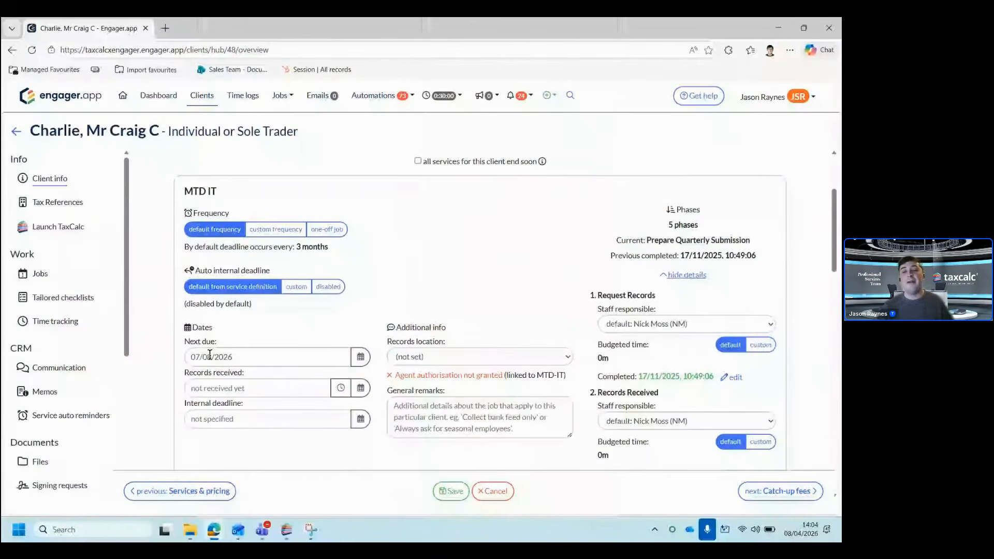
{"action": "scroll", "coordinate": [210, 354], "scroll_direction": "down", "scroll_amount": 2}
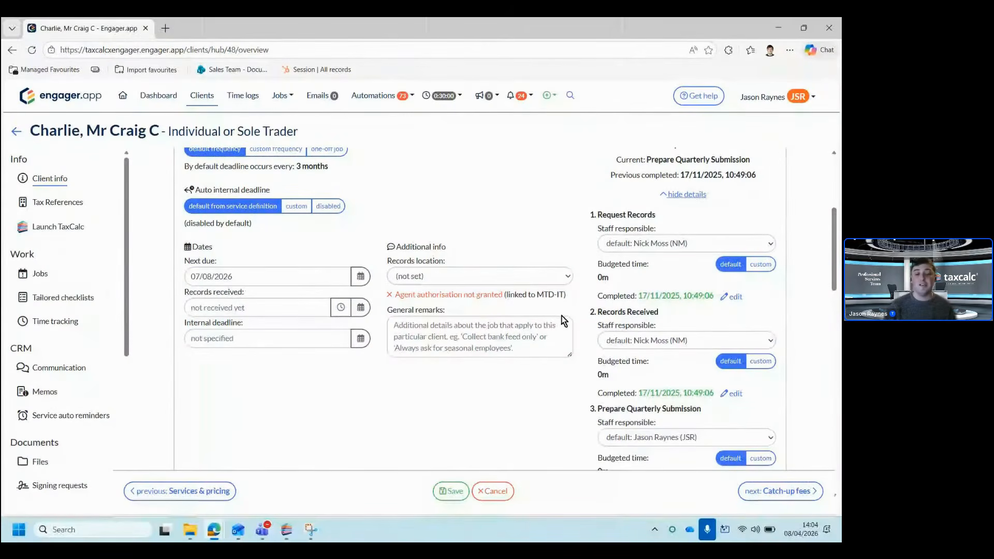
- Save the client's changes while switching to the service auto reminders, and open the MTD IT reminders for editing
{"action": "left_click", "coordinate": [94, 416]}
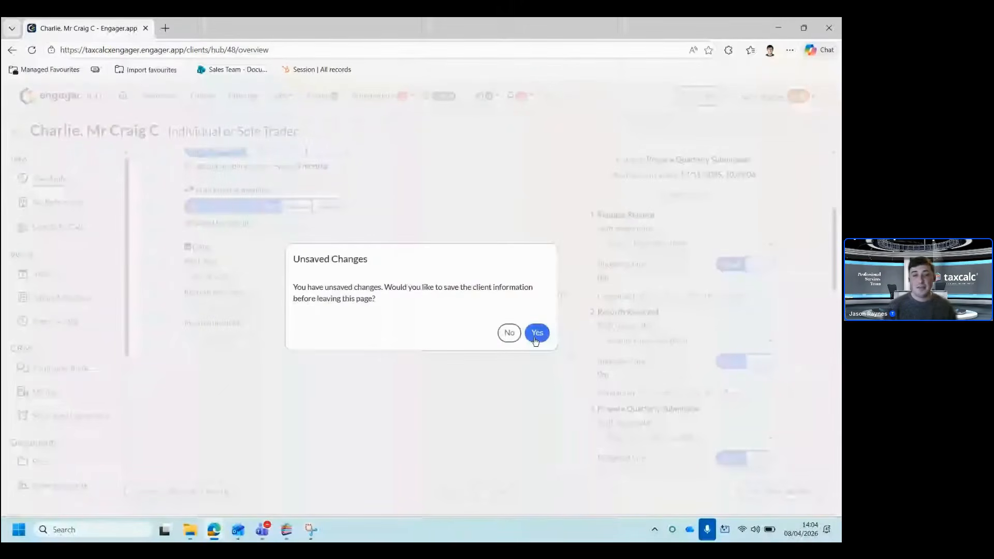
{"action": "left_click", "coordinate": [536, 338]}
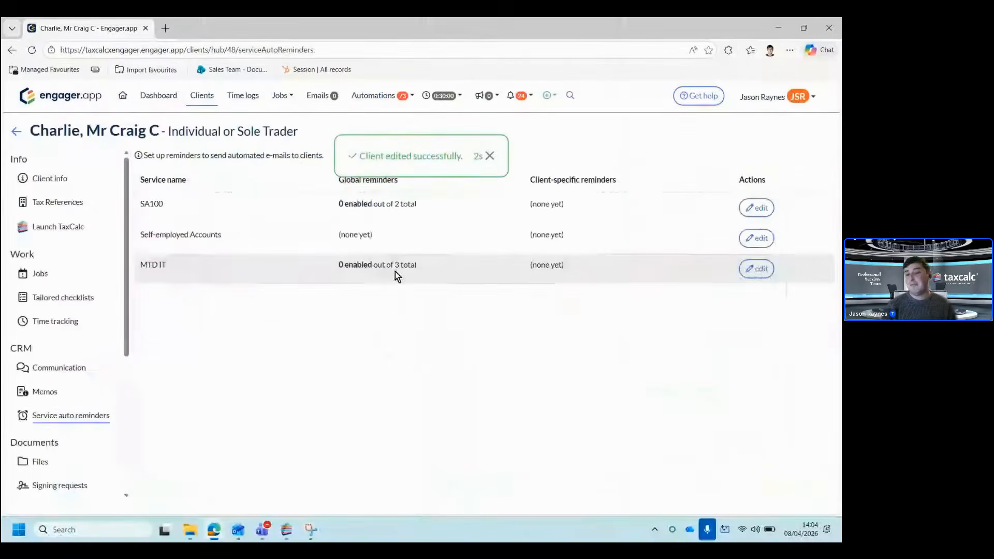
{"action": "left_click", "coordinate": [757, 270]}
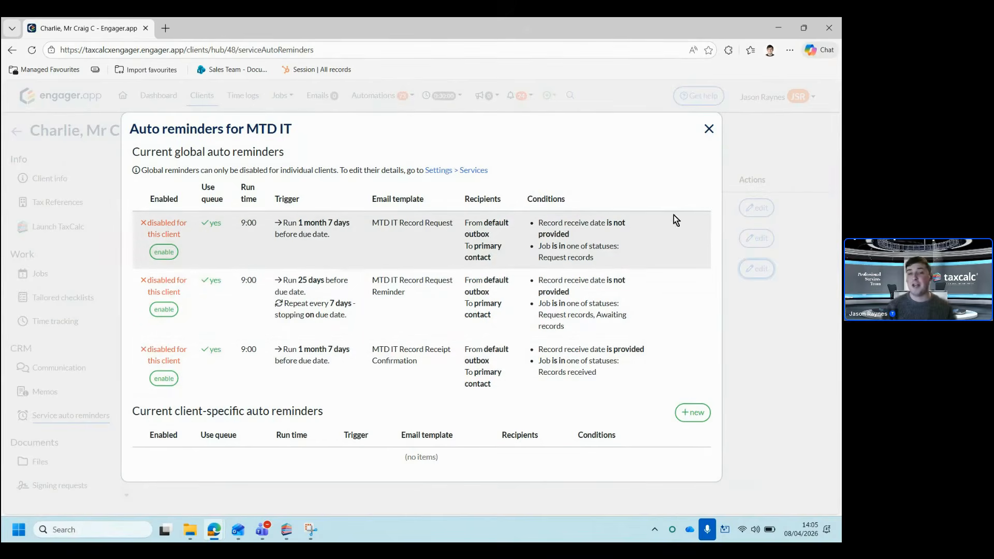
- Close the MTD IT reminder settings and view the automation status categories, including queued automations
{"action": "left_click", "coordinate": [708, 131]}
{"action": "left_click", "coordinate": [374, 95]}
{"action": "left_click", "coordinate": [383, 126]}
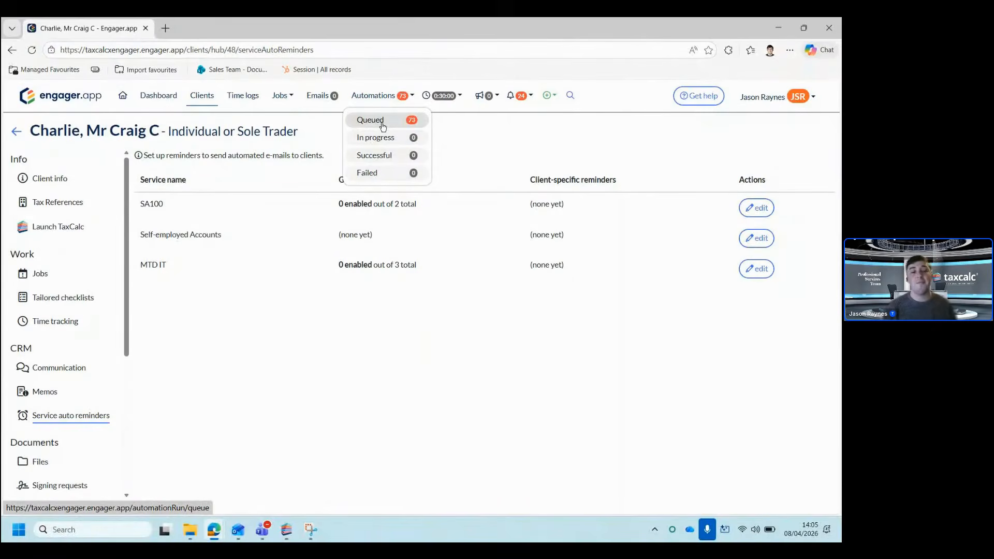
{"action": "left_click", "coordinate": [355, 379]}
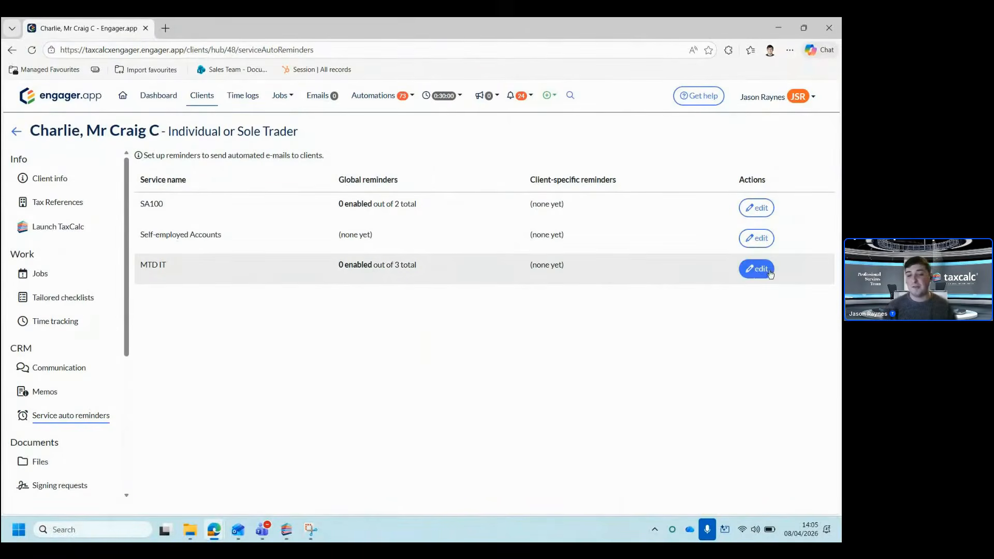
- Review the MTD IT auto reminders' triggers, e-mail templates, recipients and conditions, and close them without enabling any
{"action": "left_click", "coordinate": [756, 269]}
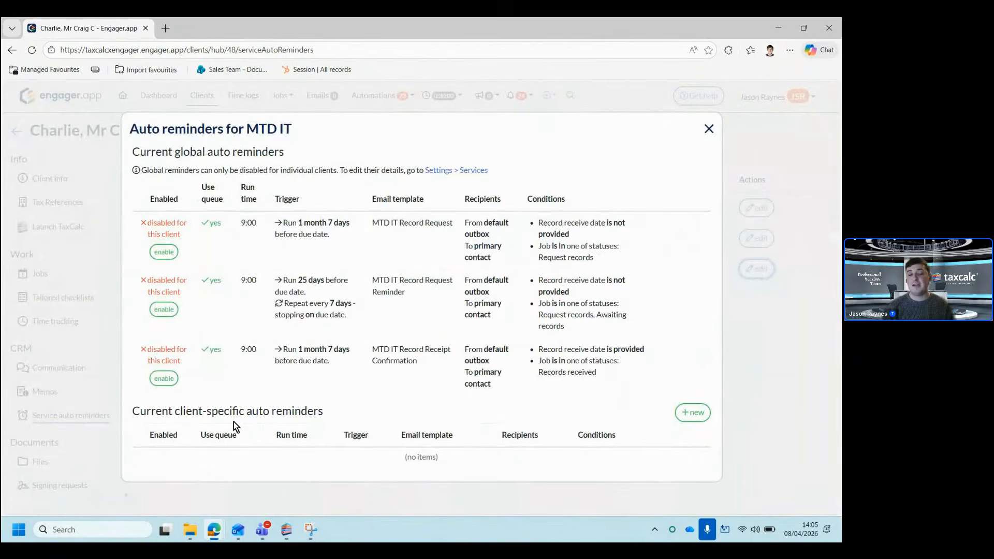
{"action": "key", "text": "ctrl"}
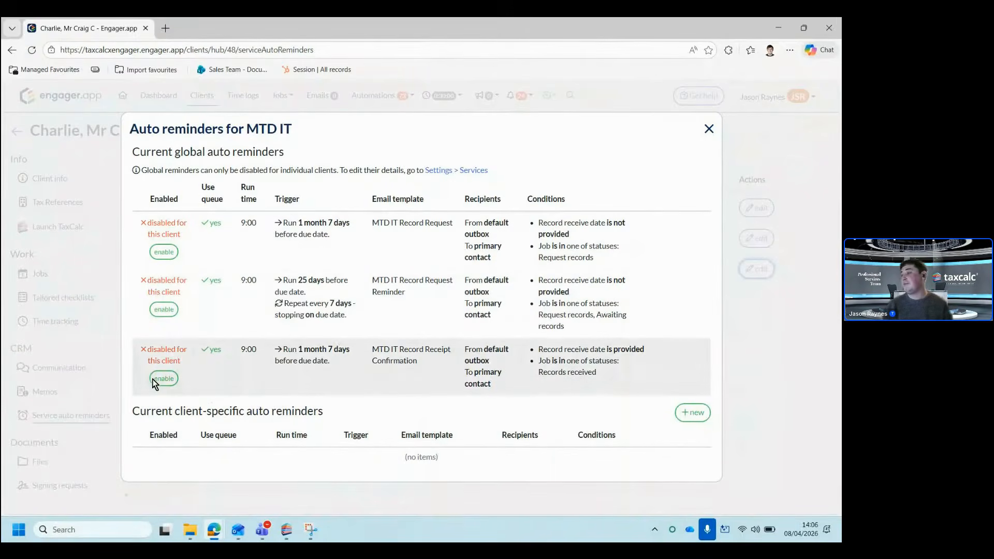
{"action": "left_click", "coordinate": [155, 379]}
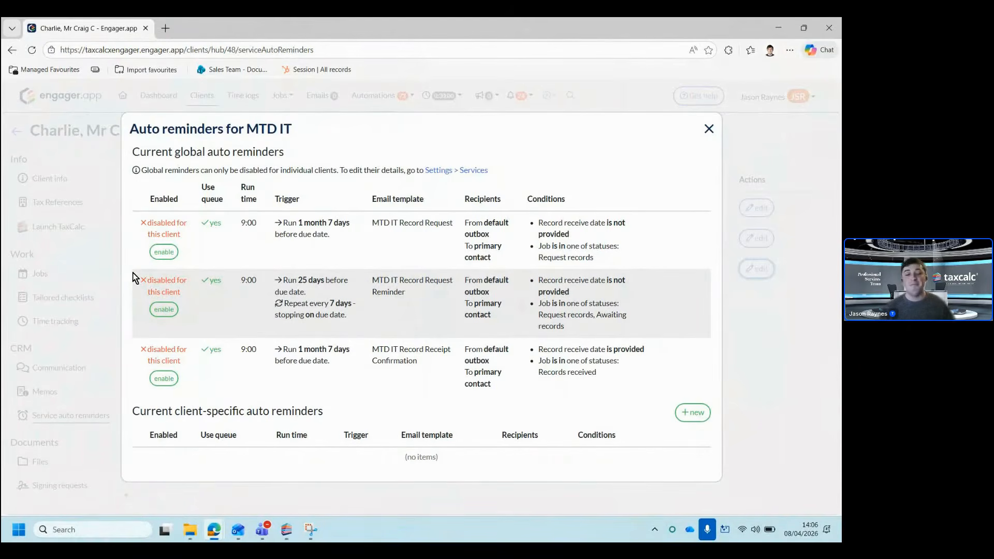
{"action": "key", "text": "ctrl"}
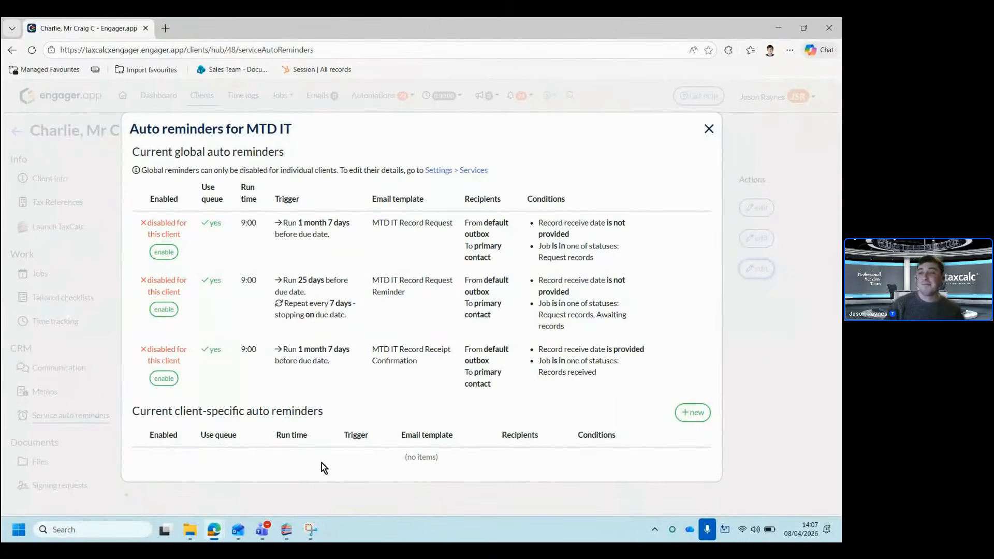
{"action": "left_click", "coordinate": [710, 131]}
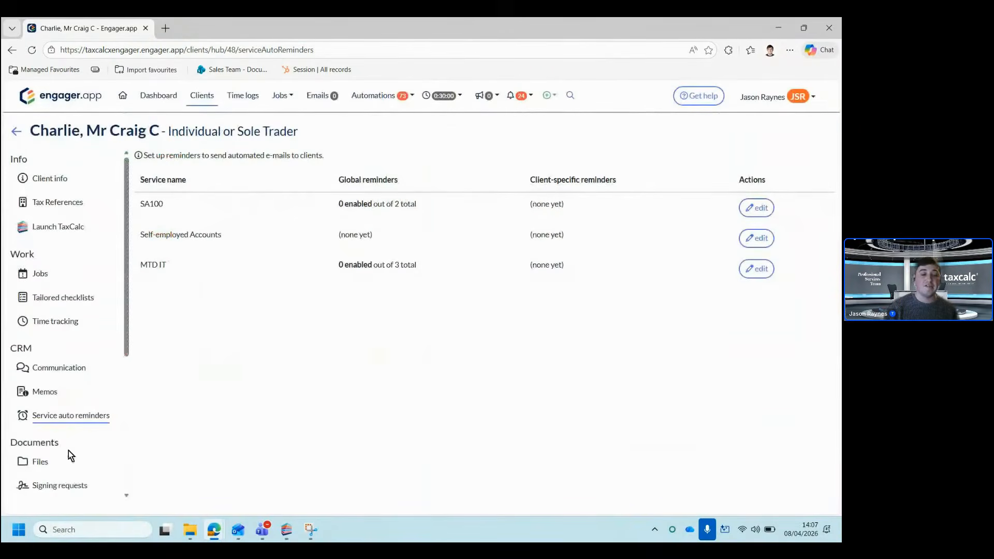
- Open the YE 2025 folder inside Accounts in the client's files to view its contents and upload option
{"action": "left_click", "coordinate": [58, 466]}
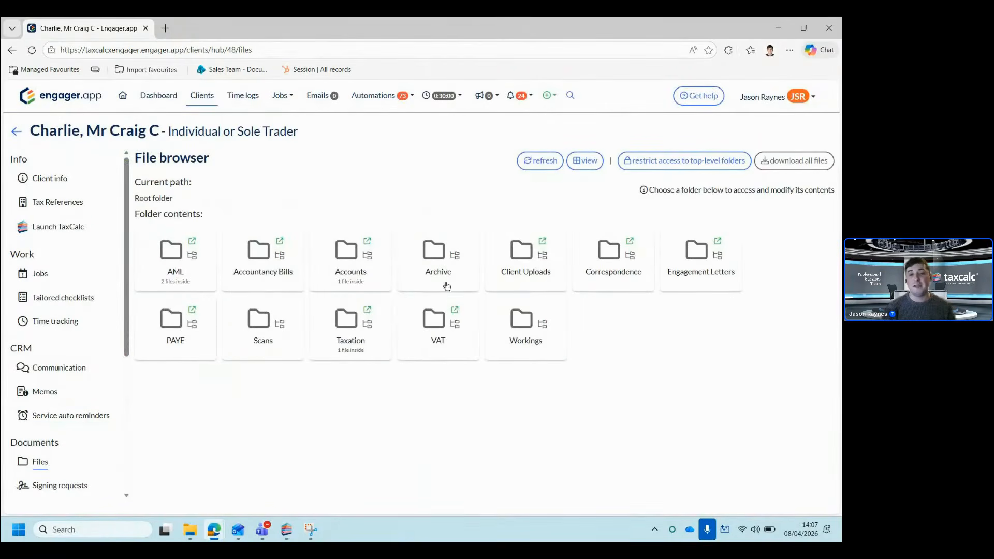
{"action": "left_click", "coordinate": [340, 275]}
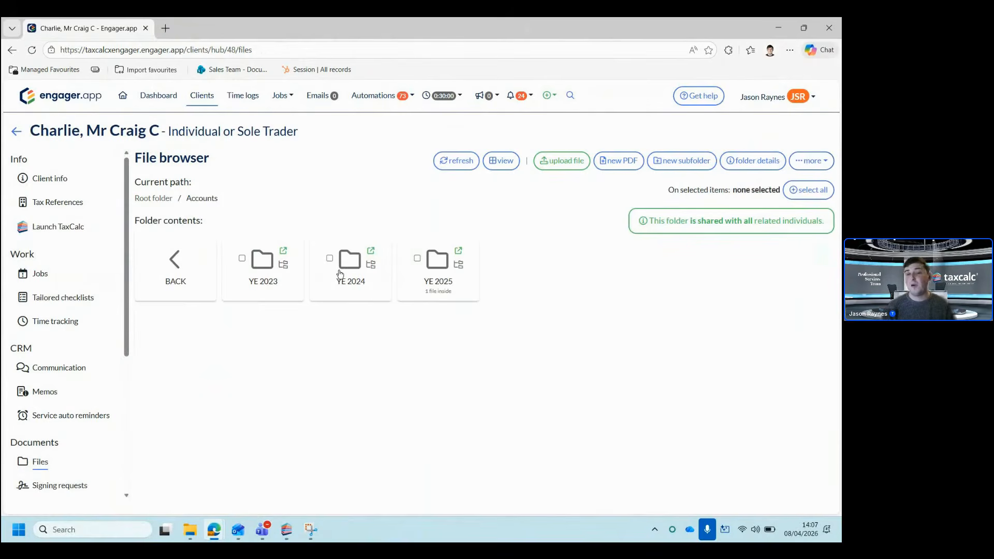
{"action": "left_click", "coordinate": [438, 261]}
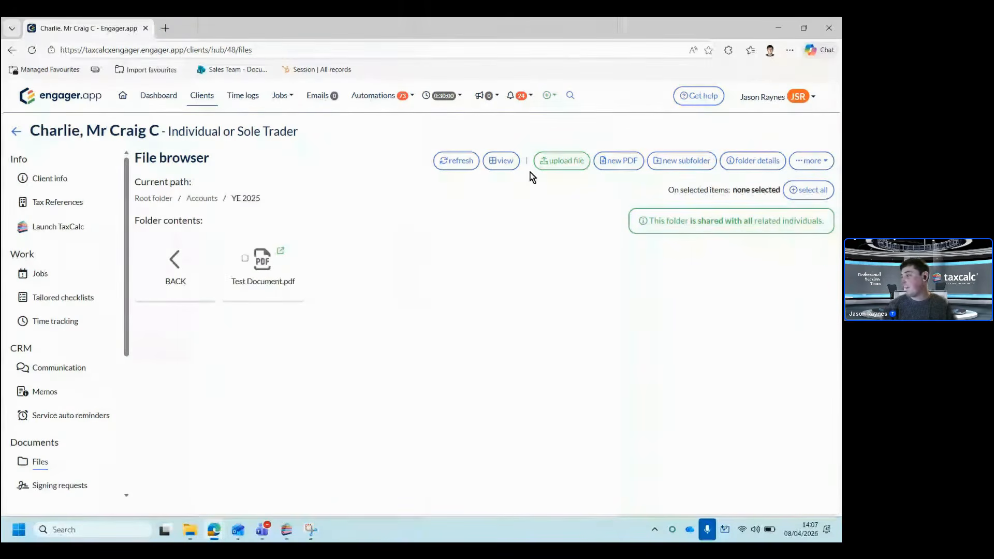
{"action": "left_click", "coordinate": [562, 161]}
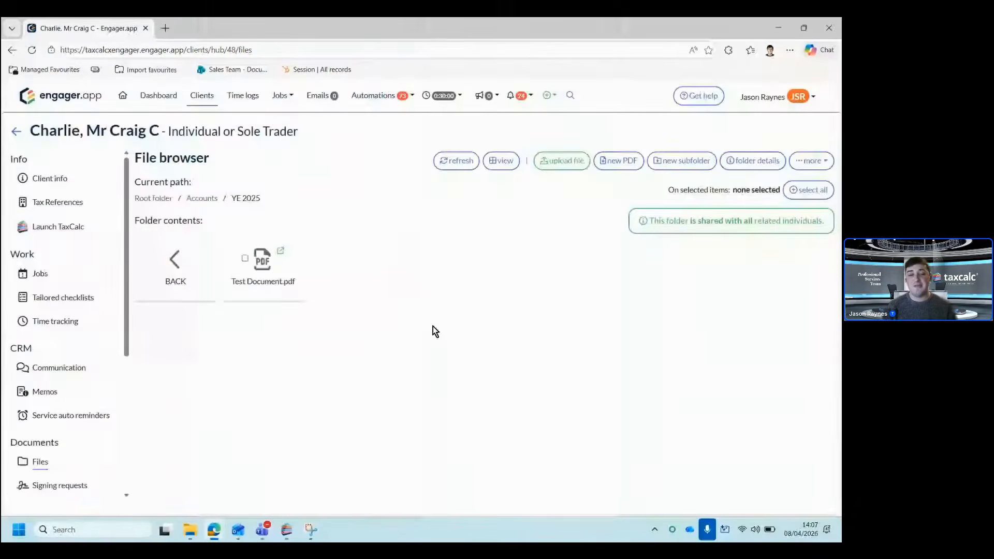
- Review the file details and signing requests for Test Document.pdf, and close them
{"action": "left_click", "coordinate": [272, 272]}
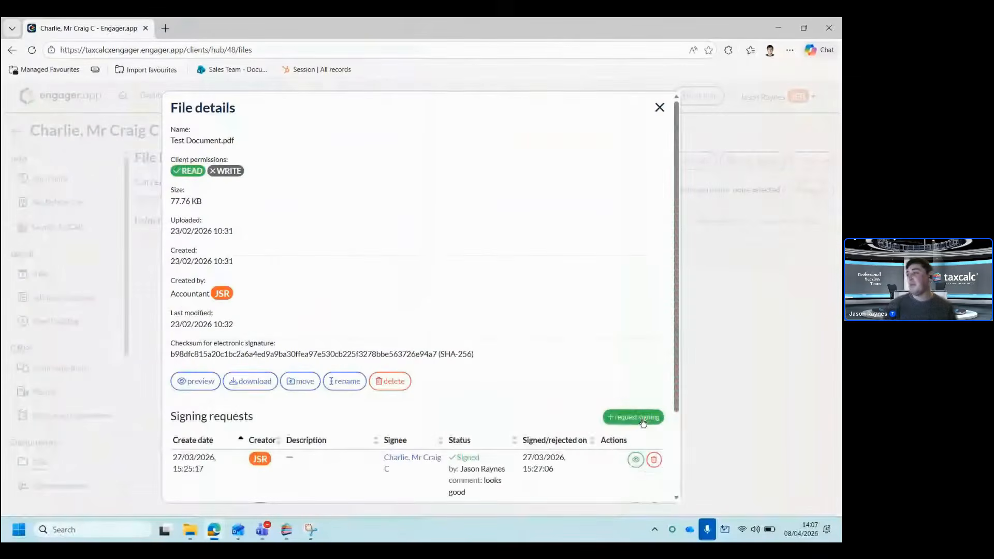
{"action": "left_click", "coordinate": [641, 419]}
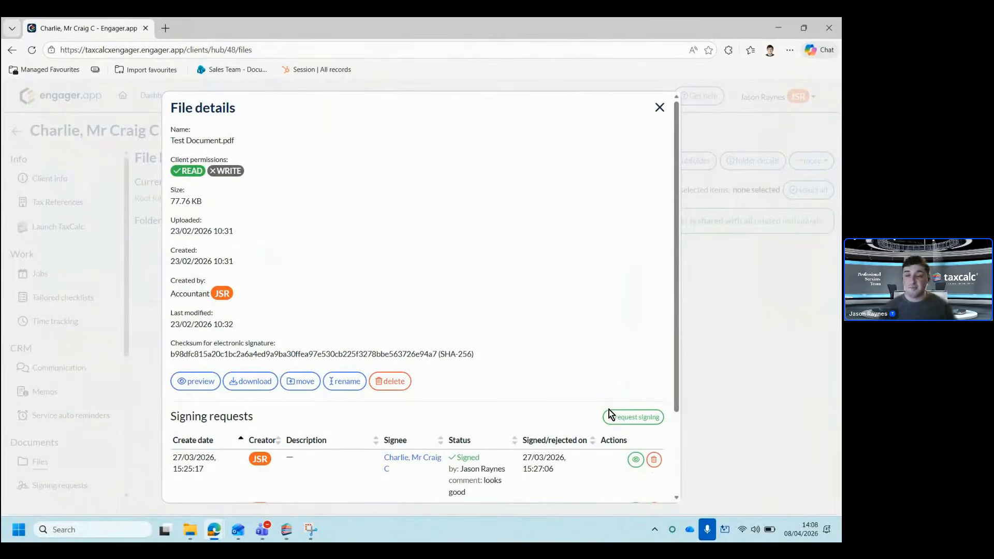
{"action": "left_click", "coordinate": [658, 107]}
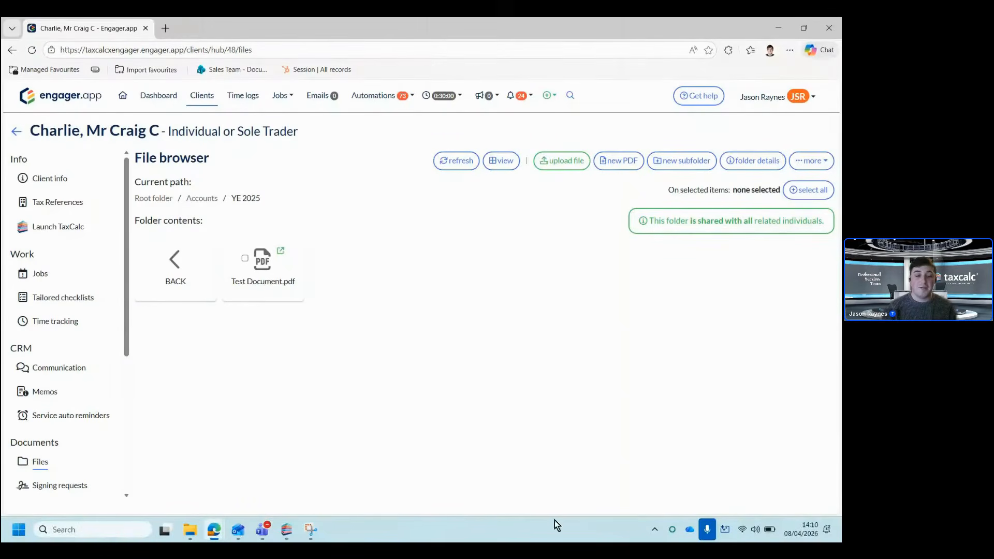
- Switch to TaxCalc and run Practice Manager's "MTD IT - Potential clients based on 2025 income" report
{"action": "mouse_move", "coordinate": [285, 533]}
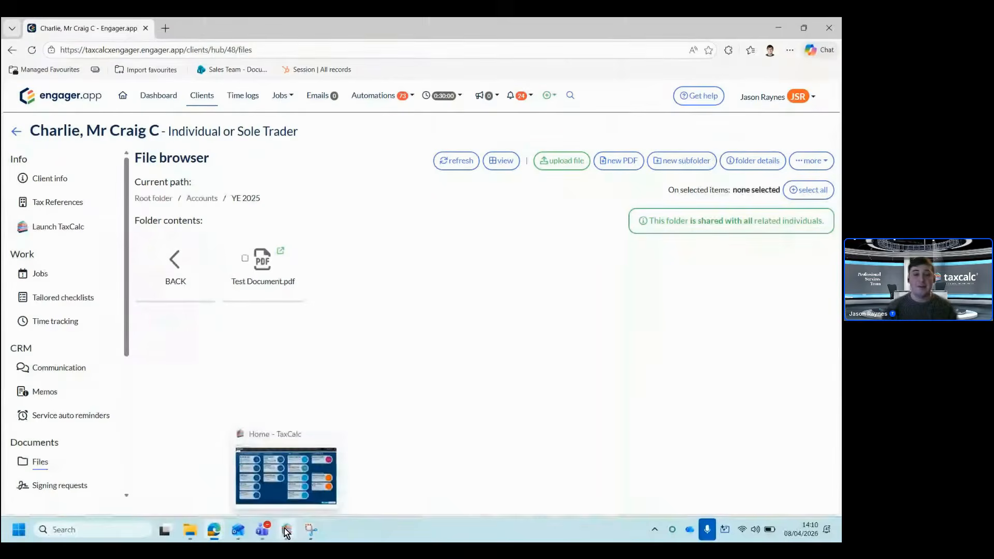
{"action": "left_click", "coordinate": [285, 533]}
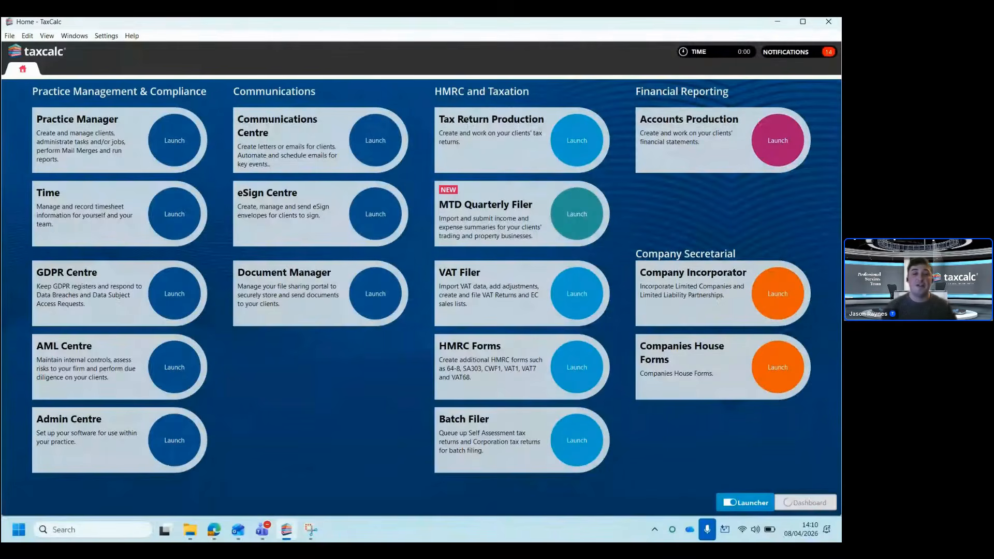
{"action": "left_click", "coordinate": [171, 136]}
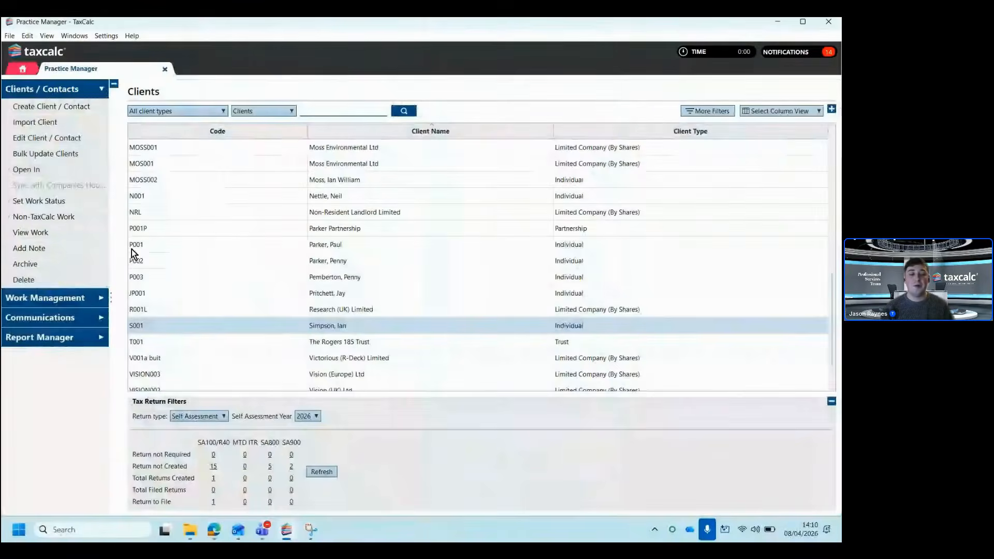
{"action": "left_click", "coordinate": [43, 339]}
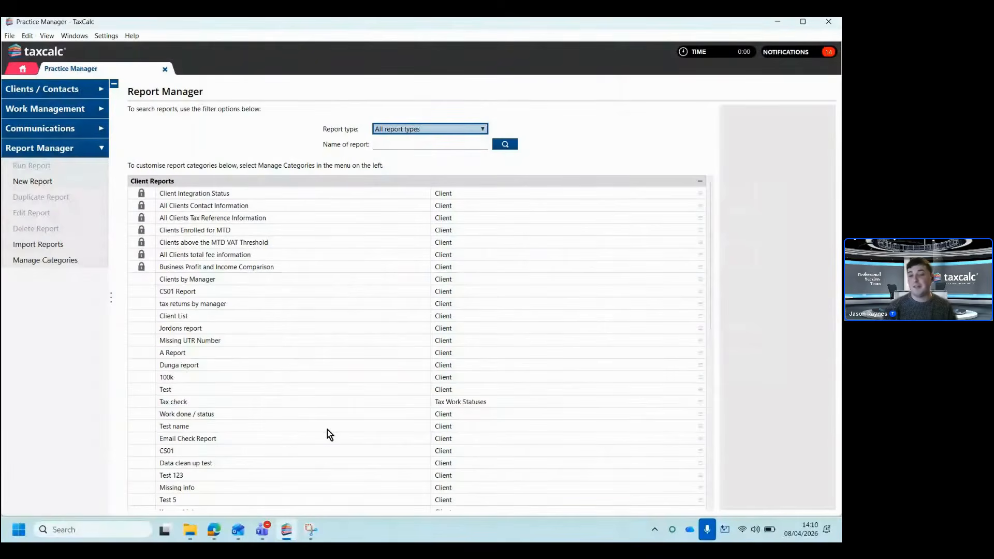
{"action": "scroll", "coordinate": [327, 430], "scroll_direction": "down", "scroll_amount": 10}
{"action": "left_click", "coordinate": [253, 451]}
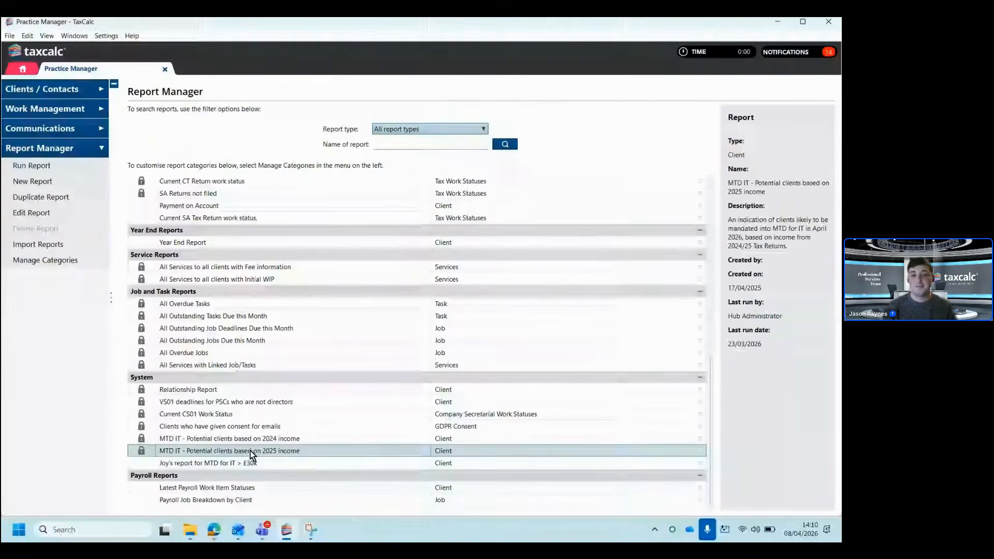
{"action": "left_click", "coordinate": [32, 166]}
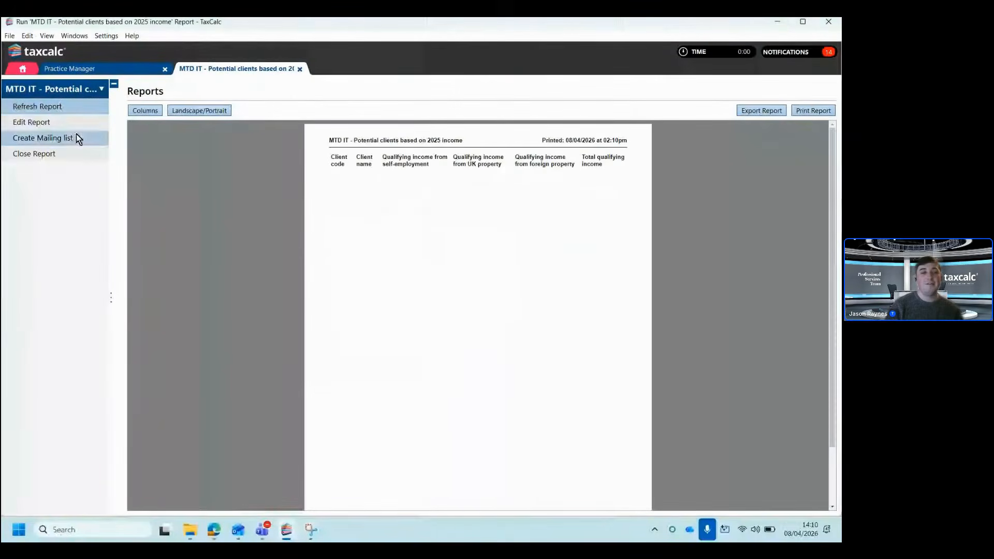
- Open the potential clients report for editing and examine its client selection query
{"action": "left_click", "coordinate": [48, 122]}
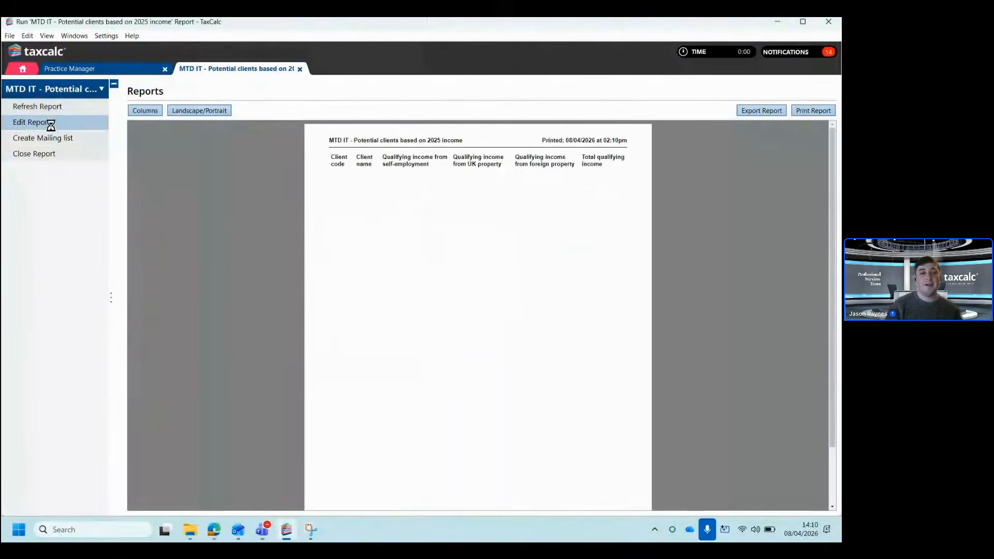
{"action": "left_click", "coordinate": [51, 120]}
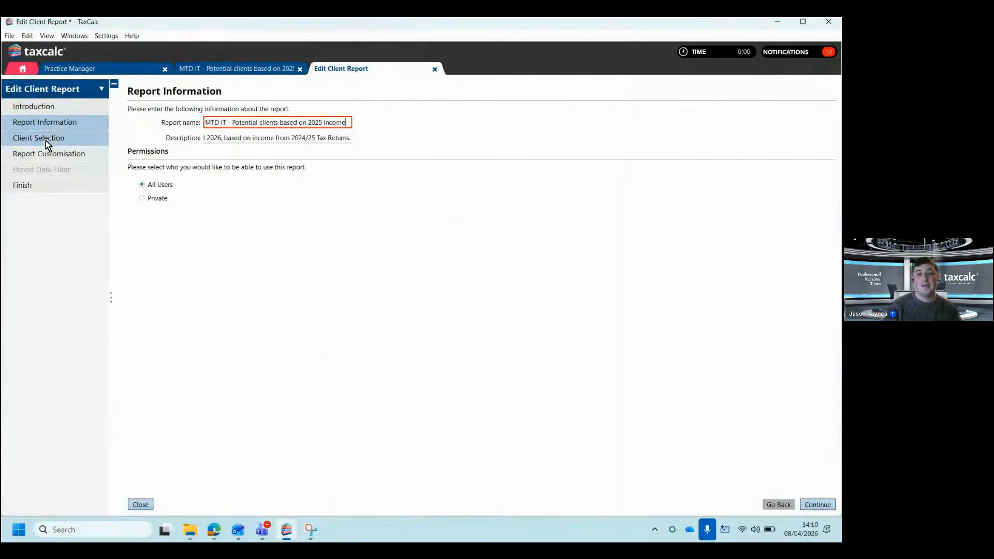
{"action": "left_click", "coordinate": [45, 139]}
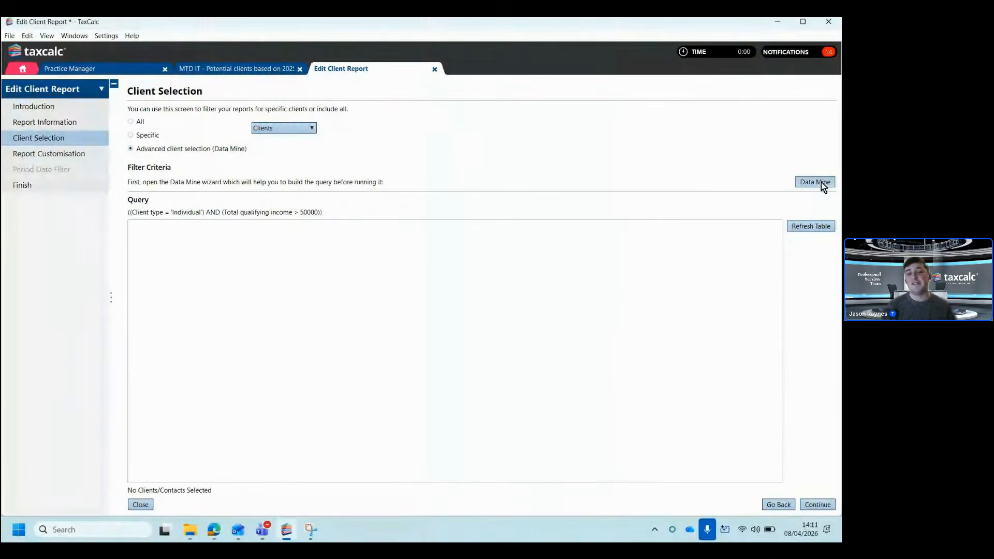
{"action": "left_click", "coordinate": [284, 220]}
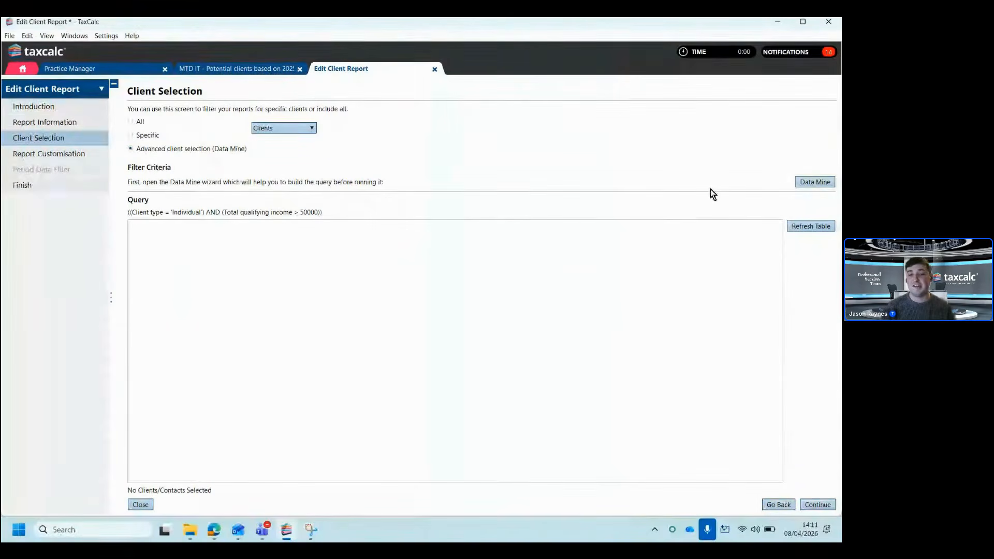
- Try a total qualifying income condition greater than 30000 in the Data Mine query, refresh the client table, and discard the report changes
{"action": "left_click", "coordinate": [810, 181]}
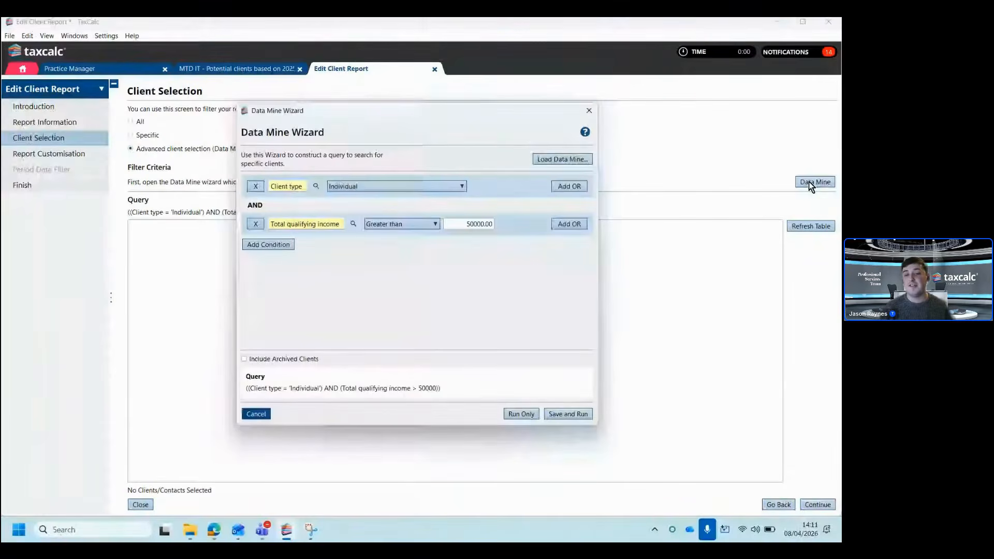
{"action": "key", "text": "Delete"}
{"action": "type", "text": "3"}
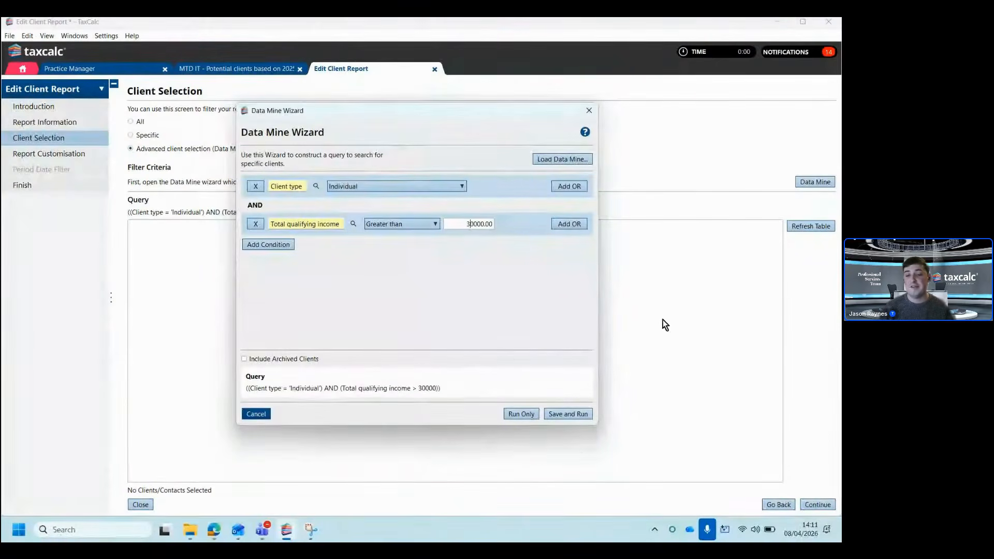
{"action": "left_click", "coordinate": [519, 414]}
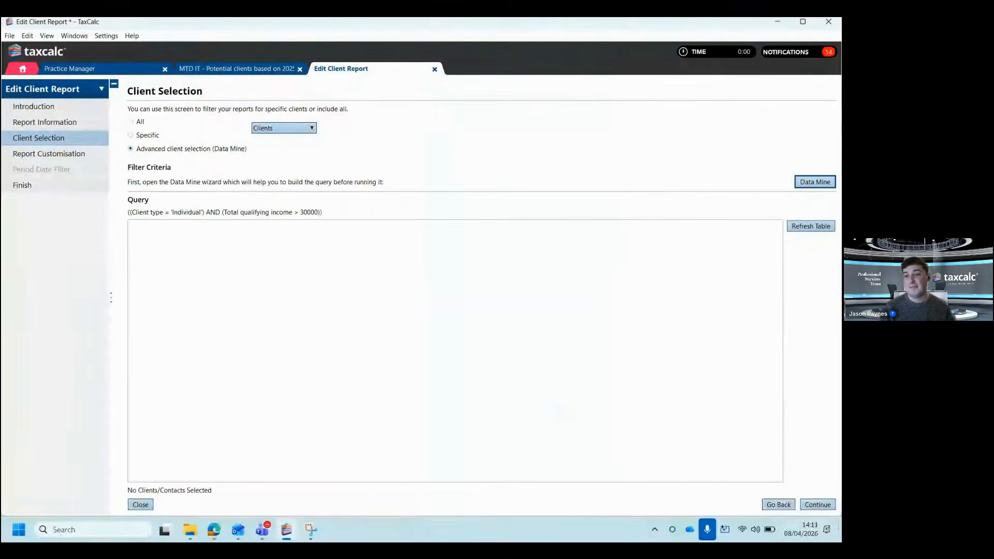
{"action": "left_click", "coordinate": [802, 226]}
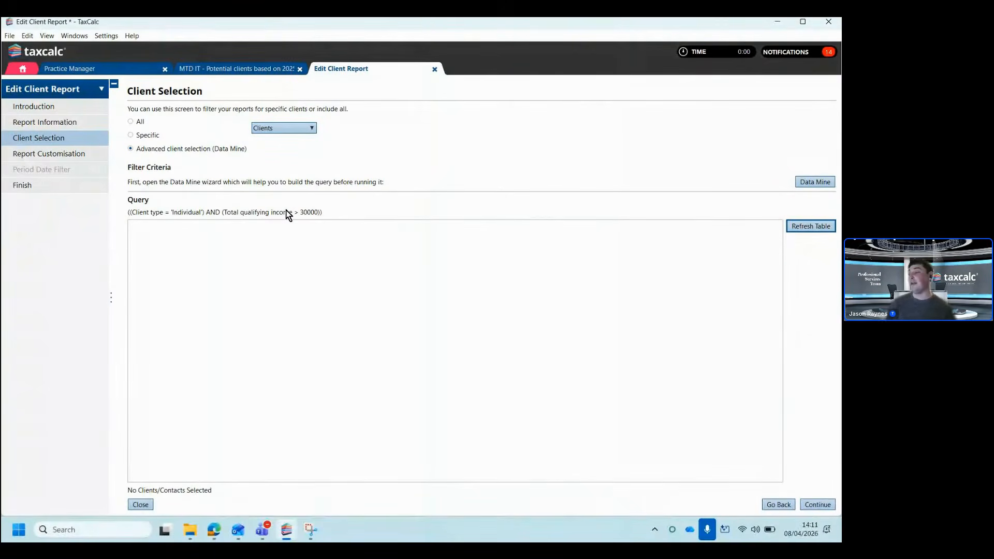
{"action": "left_click", "coordinate": [309, 211]}
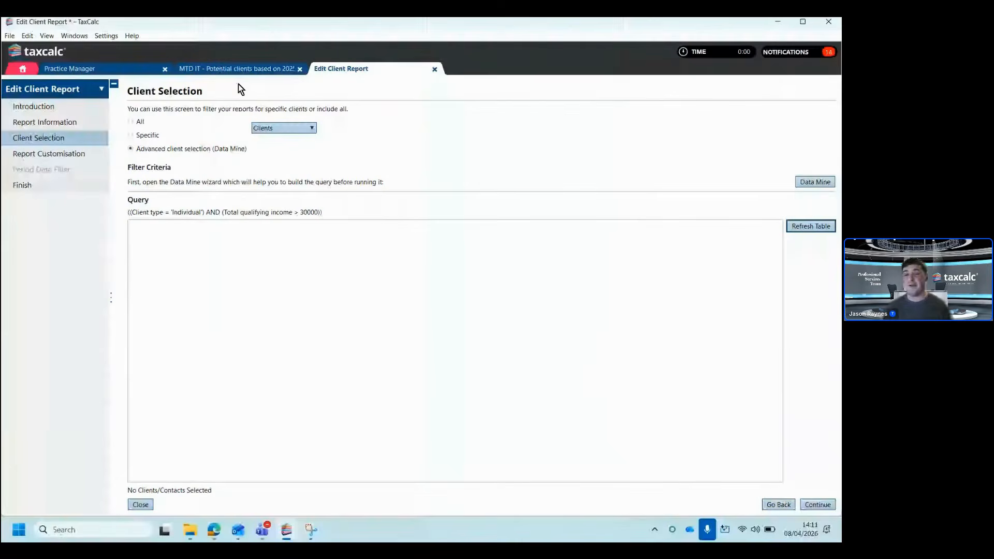
{"action": "left_click", "coordinate": [435, 69]}
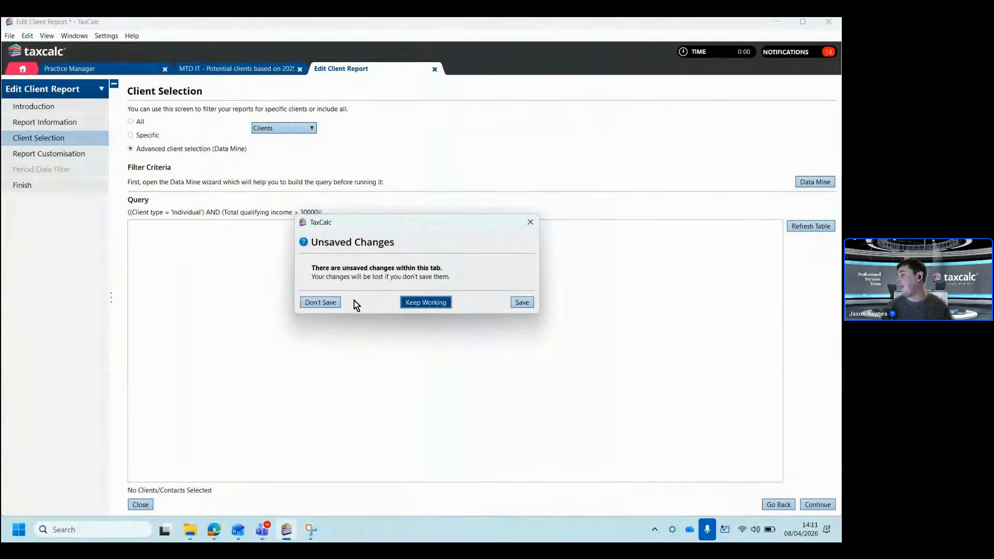
{"action": "left_click", "coordinate": [319, 308]}
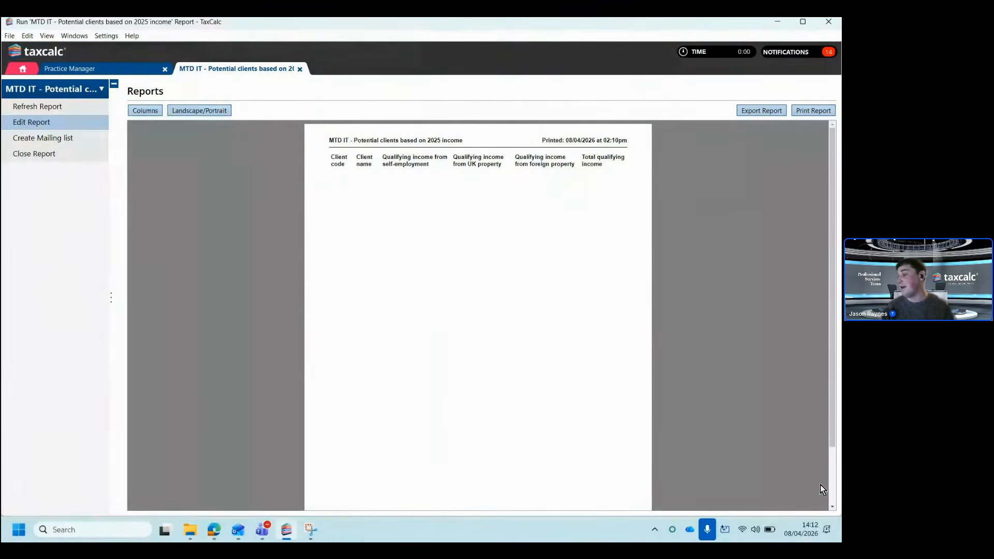
- Return to TaxCalc's home screen and launch Tax Return Production
{"action": "key", "text": "alt+Tab"}
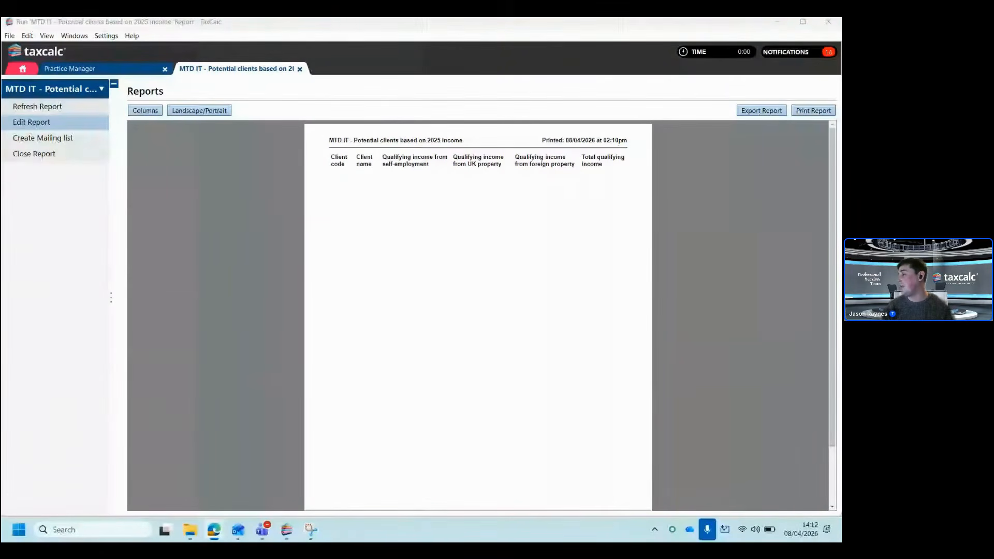
{"action": "key", "text": "alt+Tab"}
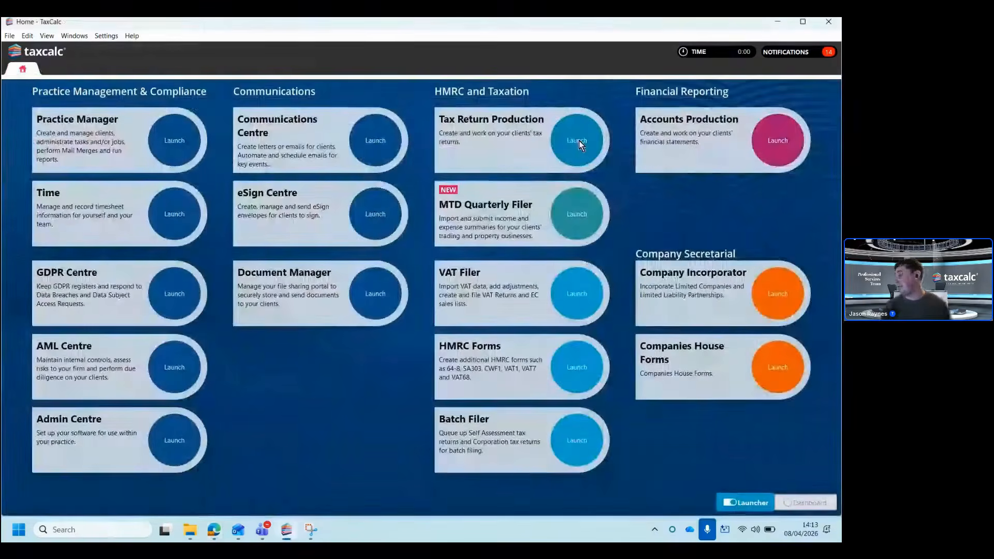
{"action": "left_click", "coordinate": [579, 141]}
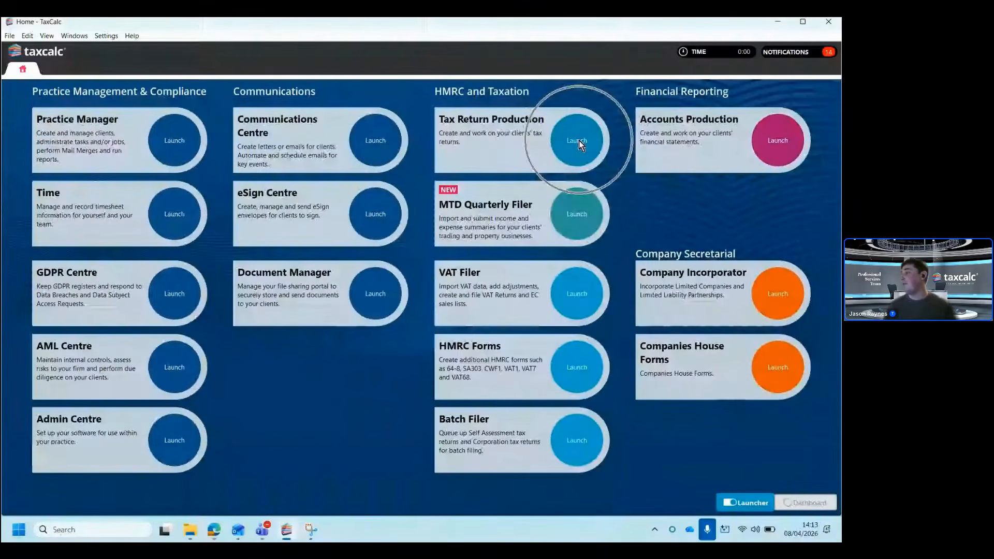